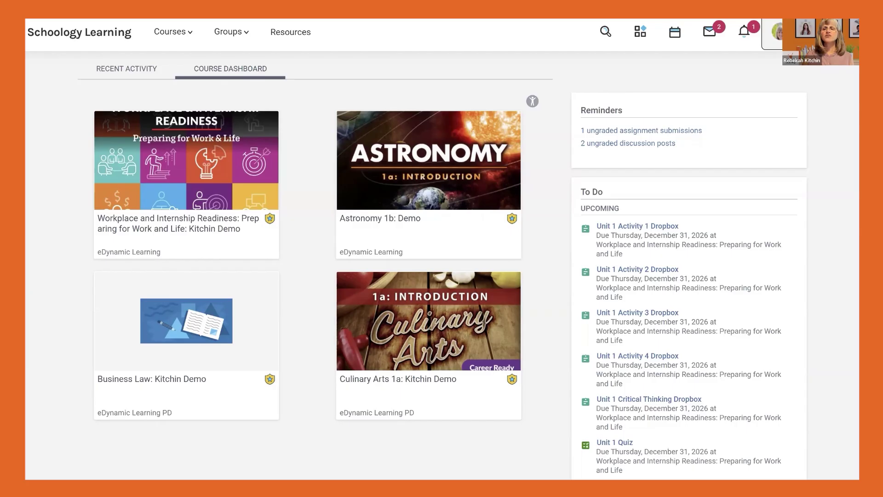
Step: Open the Workplace and Internship Readiness course and view the available options for the Unit 1 folder and the course
{"action": "left_click", "coordinate": [777, 32]}
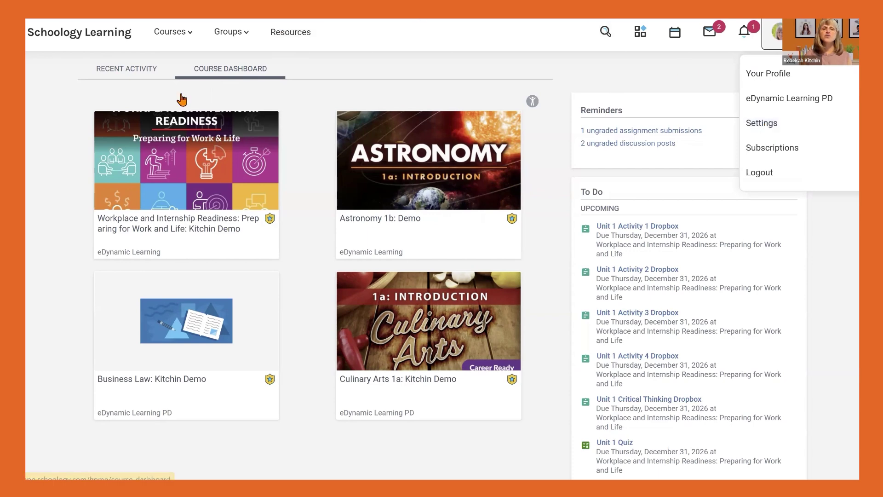
{"action": "left_click", "coordinate": [214, 164]}
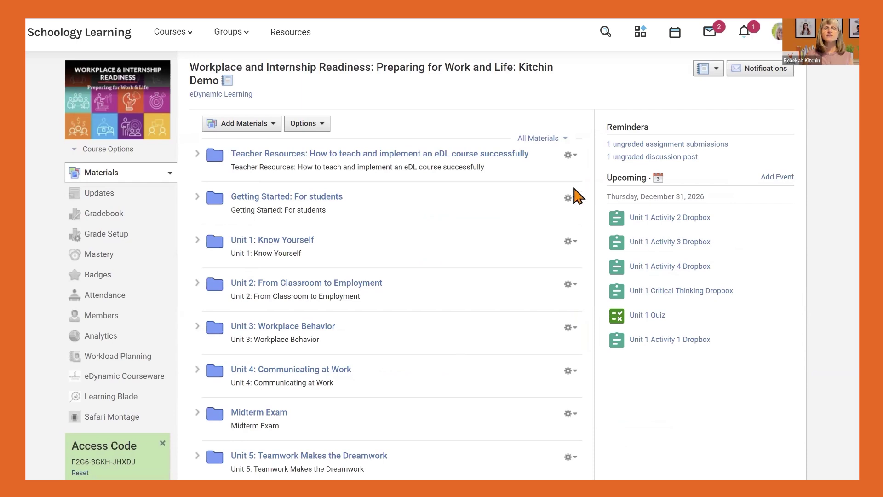
{"action": "left_click", "coordinate": [571, 242]}
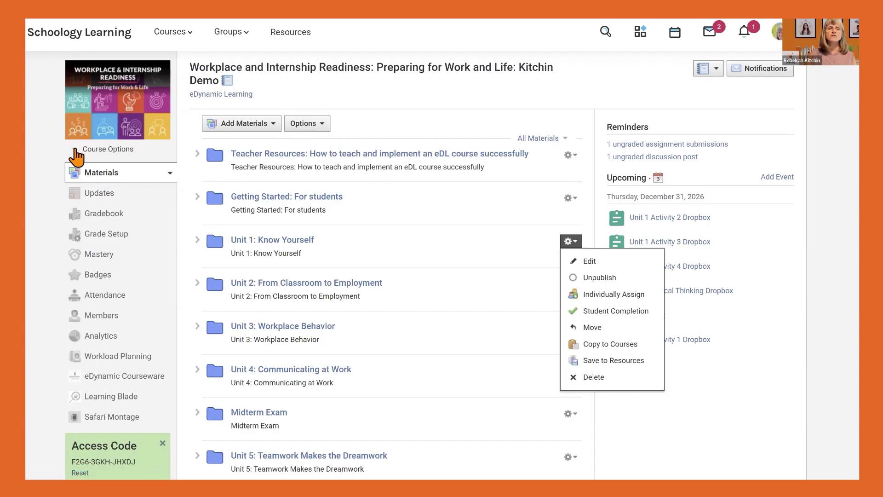
{"action": "left_click", "coordinate": [77, 152]}
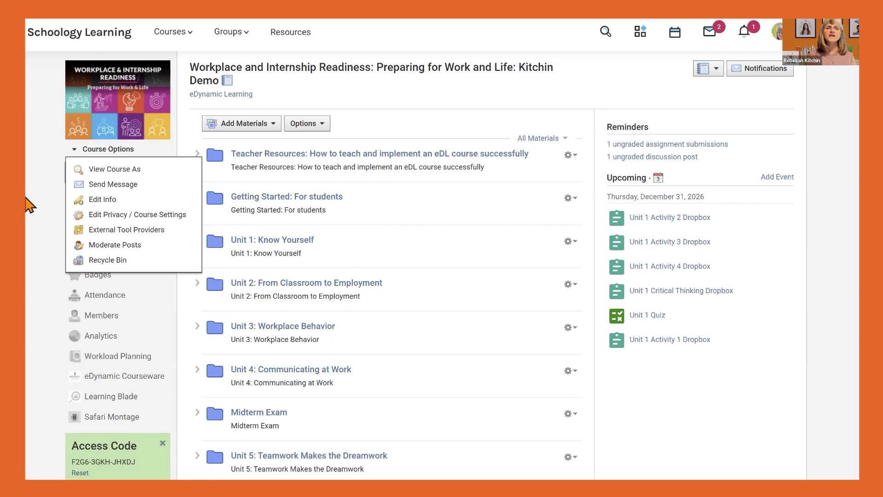
{"action": "left_click", "coordinate": [87, 149]}
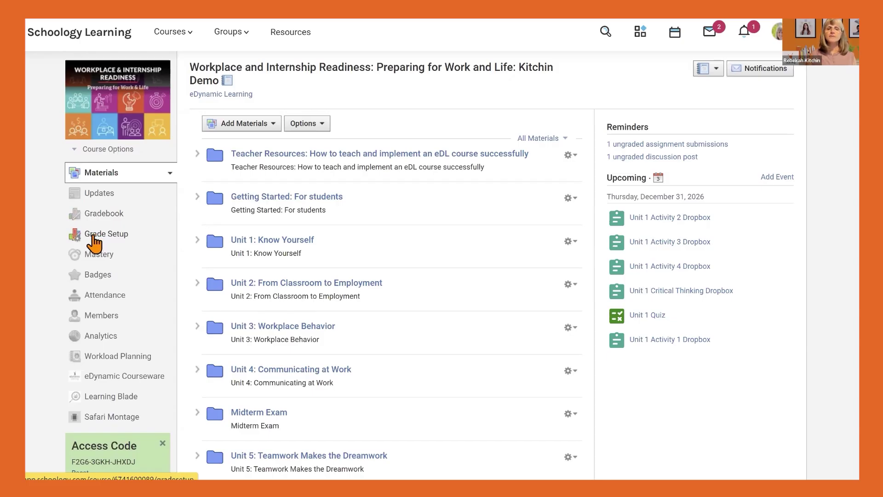
Step: Review the course's grade setup, including category weights, grading periods, final grade settings and visibility settings
{"action": "left_click", "coordinate": [94, 238]}
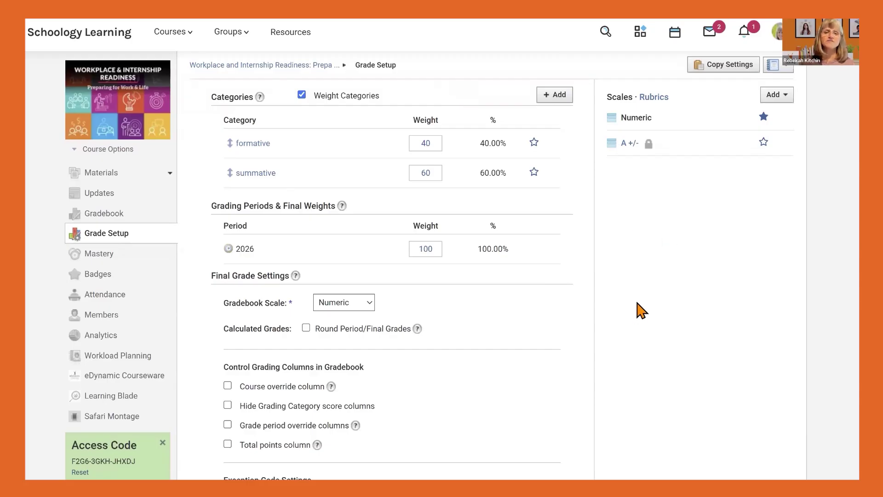
{"action": "scroll", "coordinate": [642, 311], "scroll_direction": "down", "scroll_amount": 2}
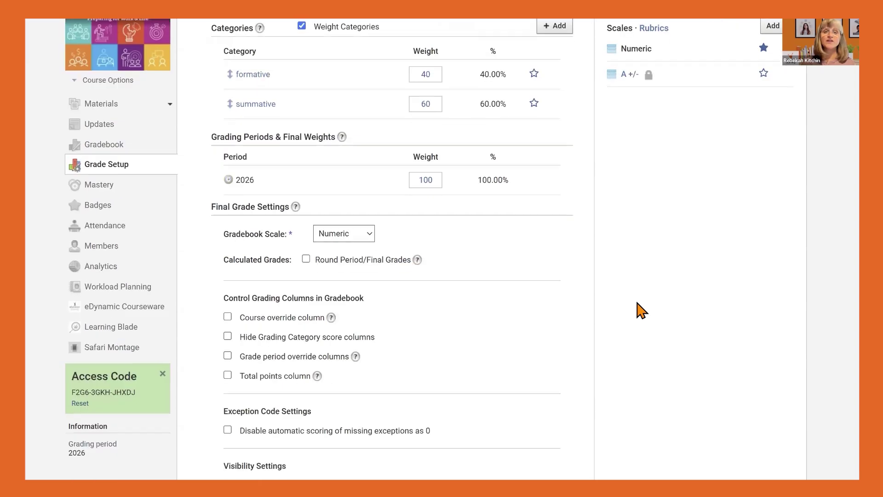
{"action": "scroll", "coordinate": [642, 311], "scroll_direction": "down", "scroll_amount": 1}
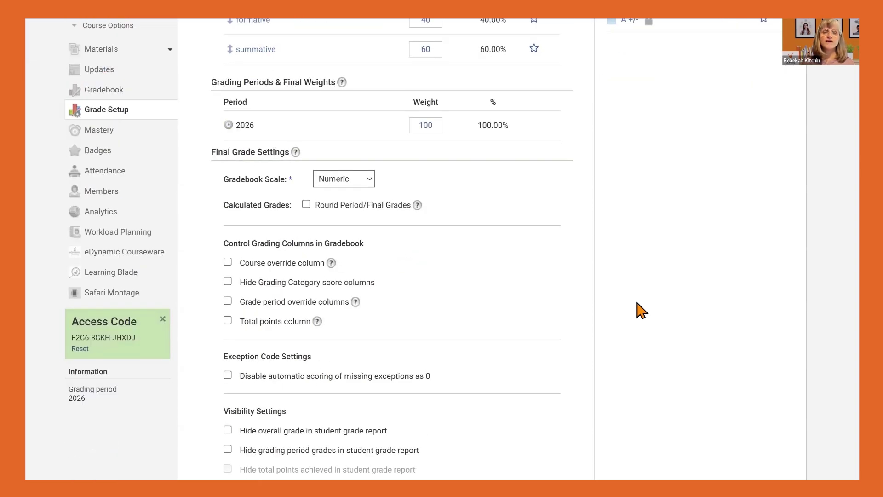
{"action": "scroll", "coordinate": [641, 305], "scroll_direction": "down", "scroll_amount": 1}
{"action": "scroll", "coordinate": [638, 294], "scroll_direction": "up", "scroll_amount": 4}
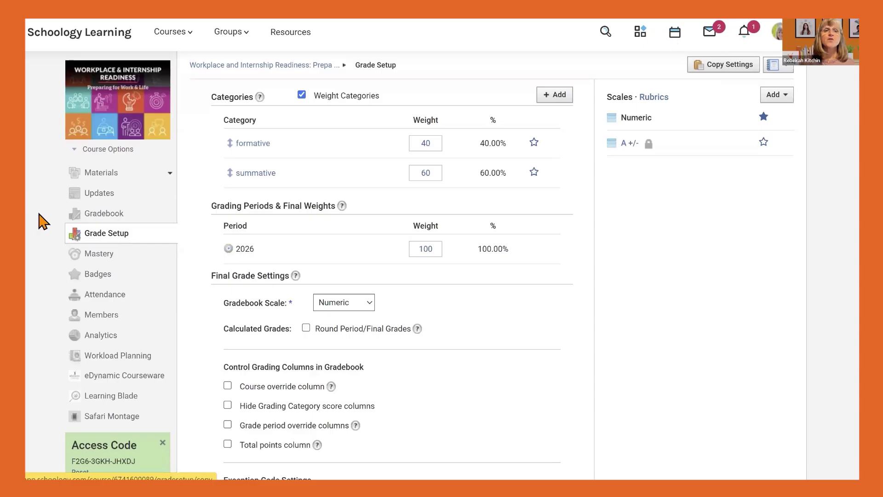
Step: Open the course gradebook and bring up the bulk edit page for its assignments
{"action": "left_click", "coordinate": [112, 218]}
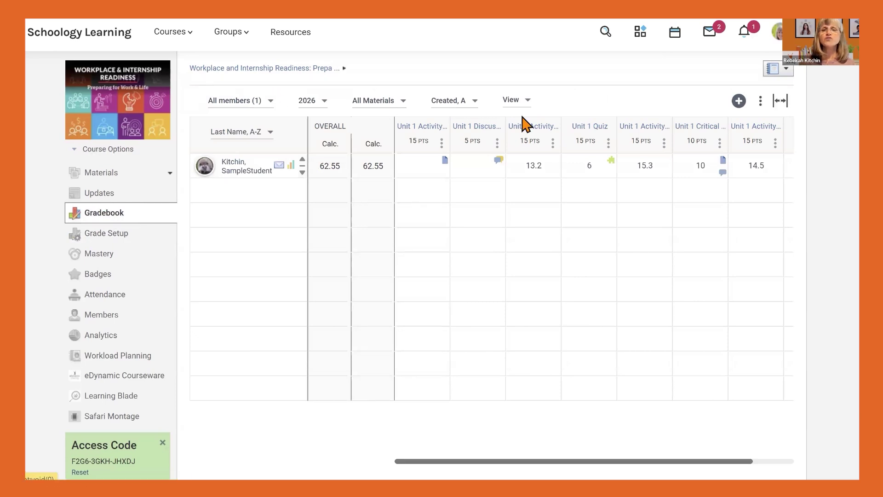
{"action": "left_click", "coordinate": [761, 102]}
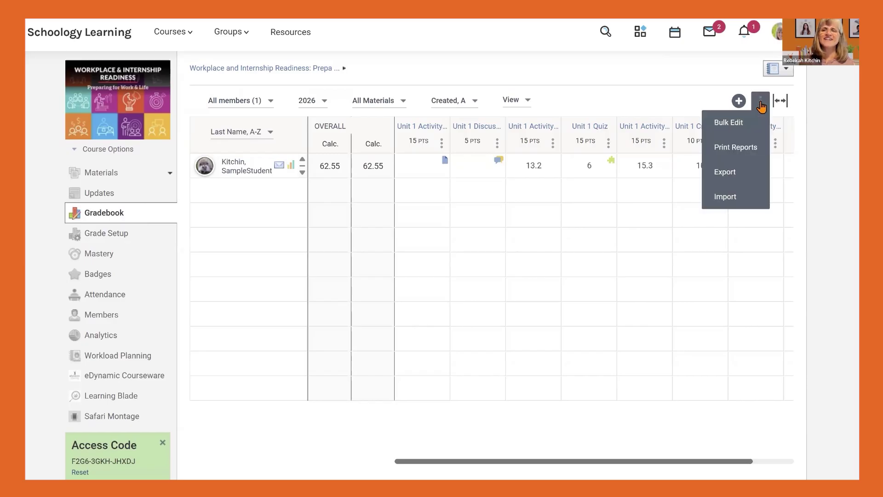
{"action": "left_click", "coordinate": [732, 124]}
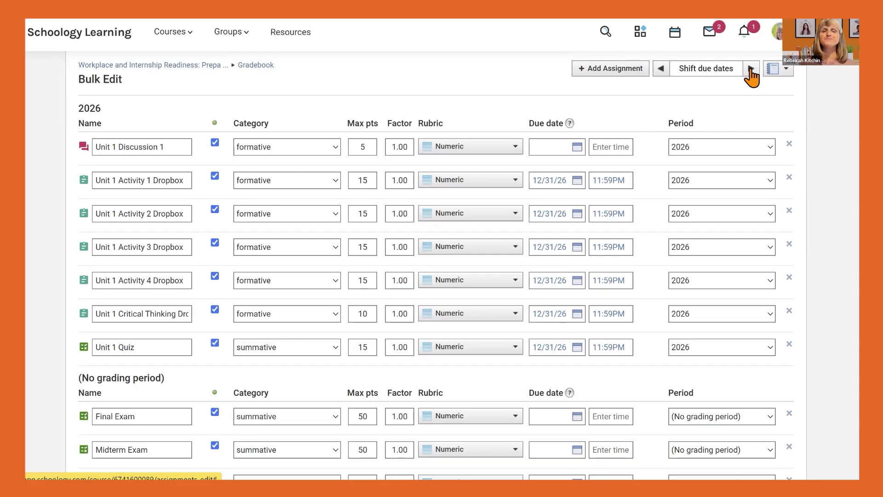
Step: Return to the course materials and look through the folders from Teacher Resources to the Final Exam
{"action": "left_click", "coordinate": [181, 66]}
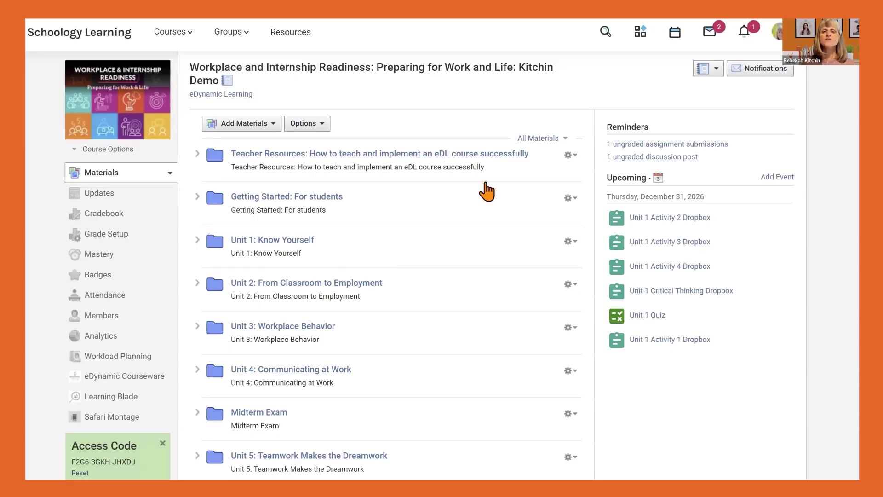
{"action": "scroll", "coordinate": [492, 213], "scroll_direction": "down", "scroll_amount": 3}
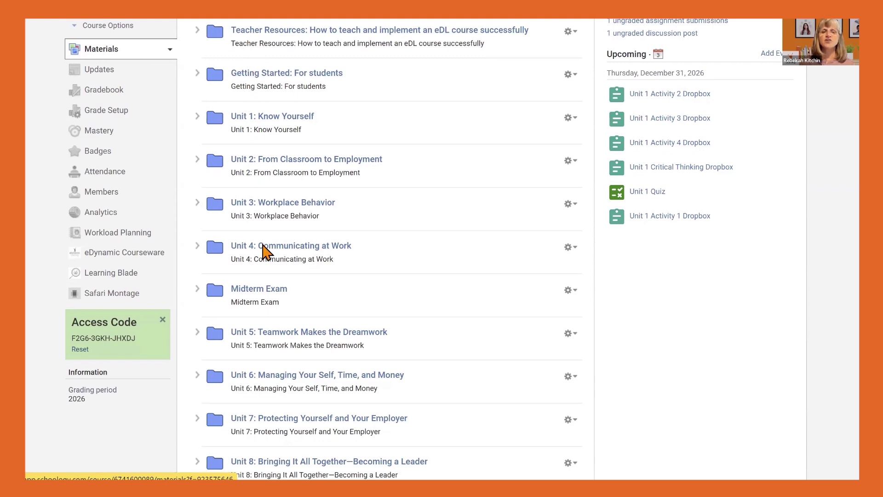
{"action": "scroll", "coordinate": [388, 302], "scroll_direction": "down", "scroll_amount": 3}
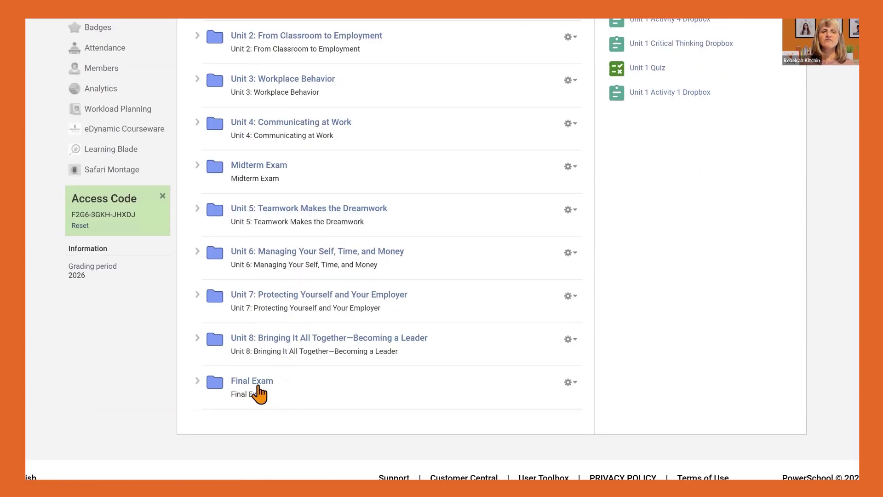
{"action": "scroll", "coordinate": [386, 205], "scroll_direction": "up", "scroll_amount": 5}
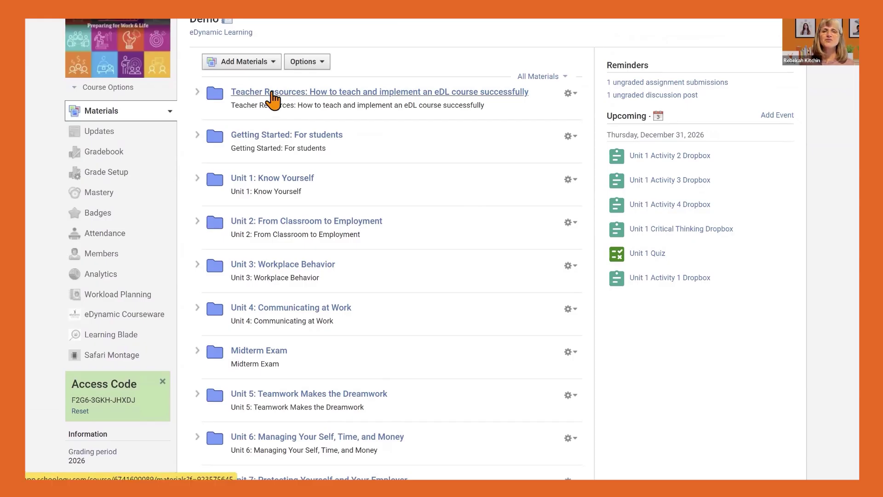
Step: Browse the lesson plans and slide decks in the Teacher Resources' Teaching Guides and switch to the Unit 1 lesson plan document
{"action": "left_click", "coordinate": [271, 95]}
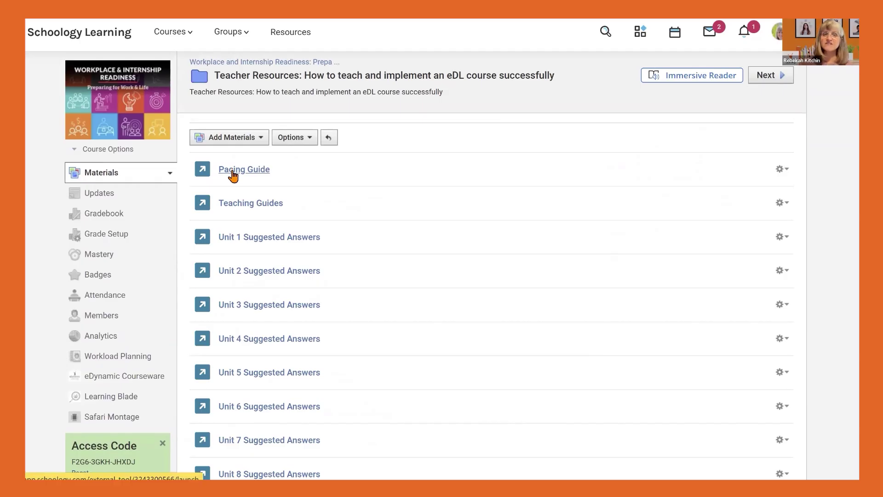
{"action": "left_click", "coordinate": [233, 207]}
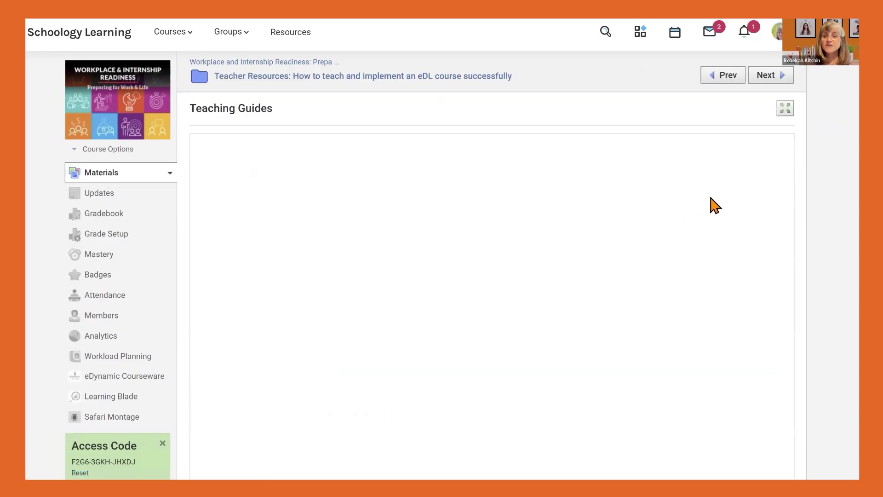
{"action": "scroll", "coordinate": [686, 289], "scroll_direction": "down", "scroll_amount": 5}
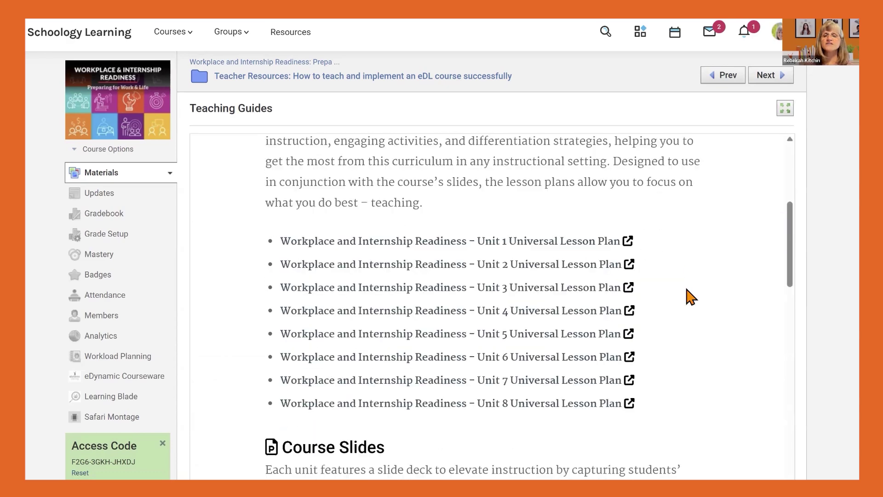
{"action": "scroll", "coordinate": [594, 426], "scroll_direction": "down", "scroll_amount": 3}
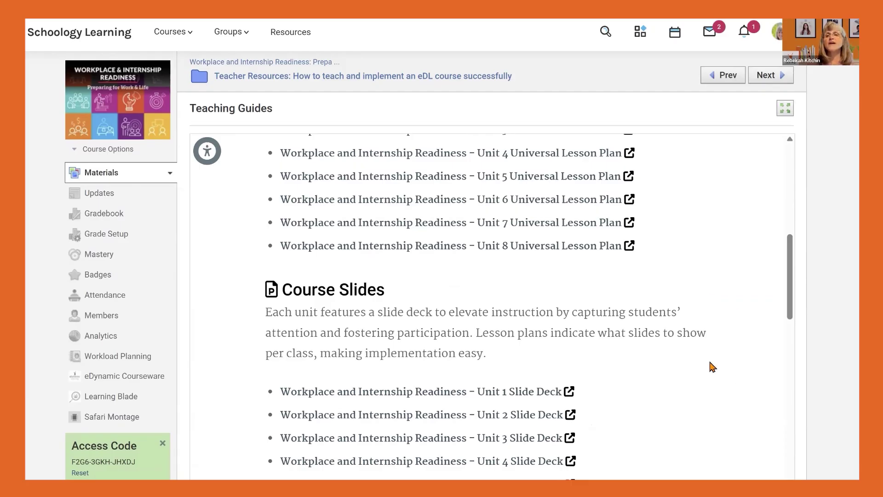
{"action": "scroll", "coordinate": [715, 285], "scroll_direction": "up", "scroll_amount": 4}
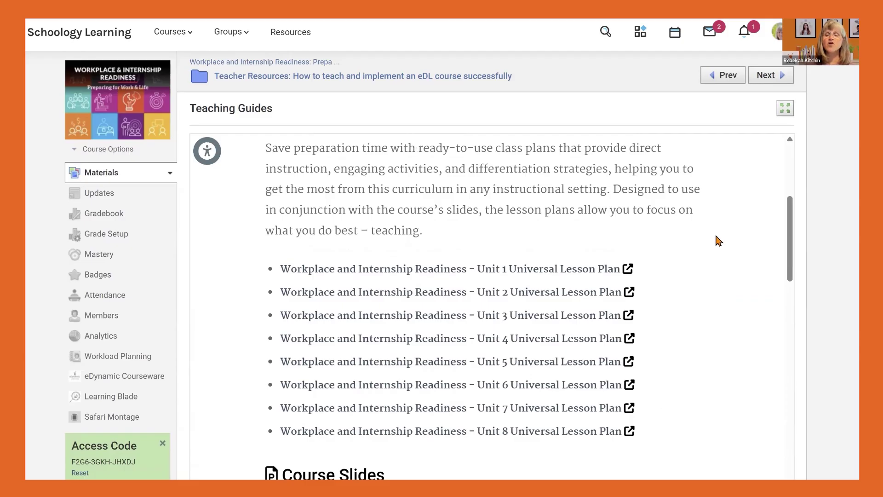
{"action": "key", "text": "alt+Tab"}
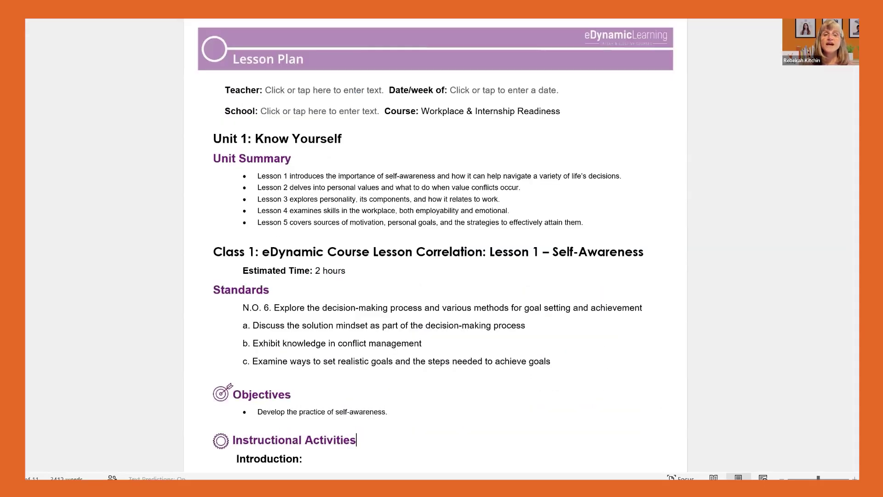
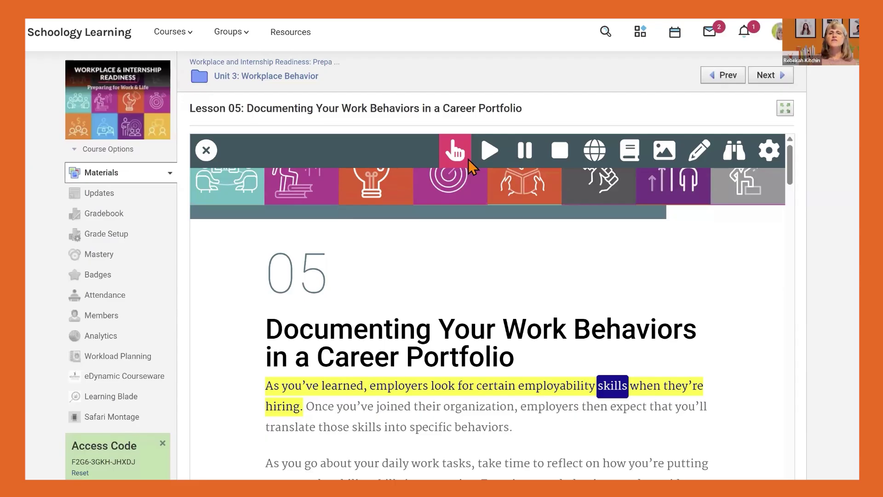
Step: Turn off hover speech, and translate the lesson's heading and first two paragraphs into Spanish with a short audio playback
{"action": "left_click", "coordinate": [454, 153]}
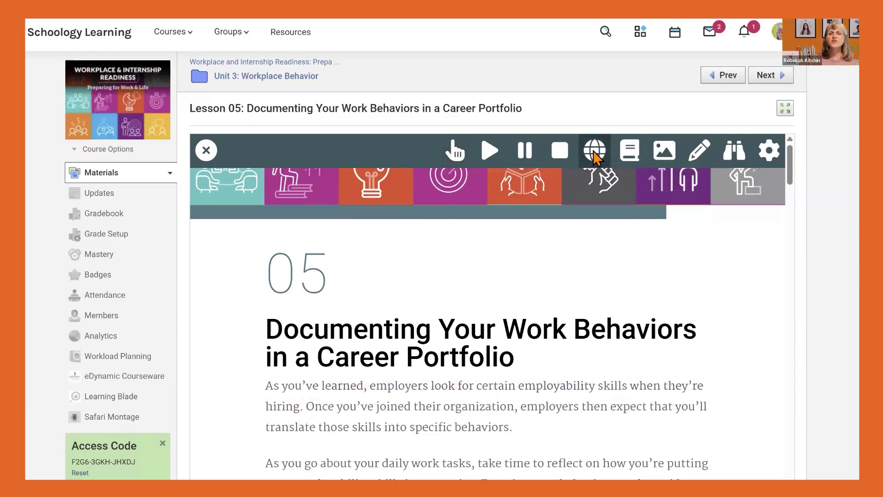
{"action": "scroll", "coordinate": [448, 292], "scroll_direction": "down", "scroll_amount": 1}
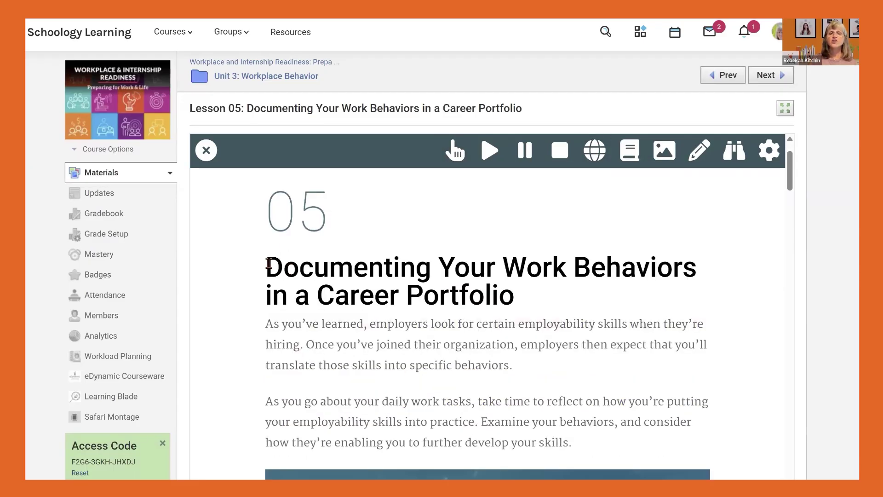
{"action": "left_click_drag", "start_coordinate": [269, 263], "coordinate": [584, 462]}
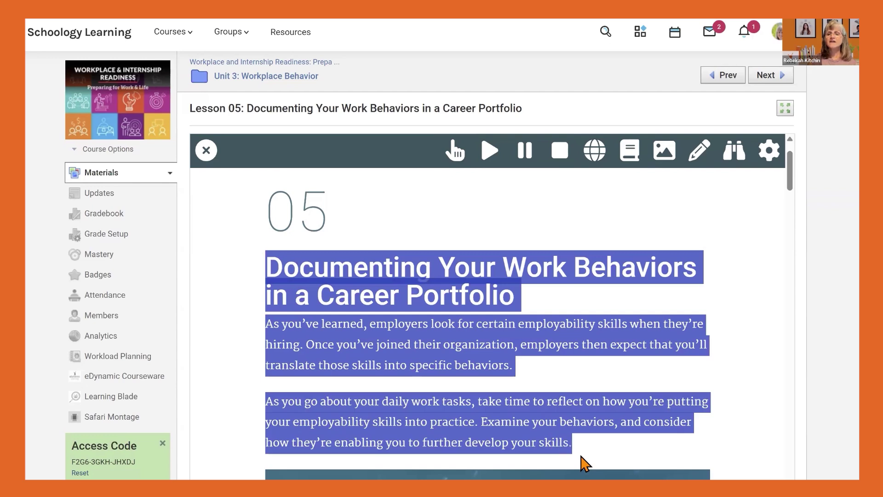
{"action": "left_click", "coordinate": [595, 151]}
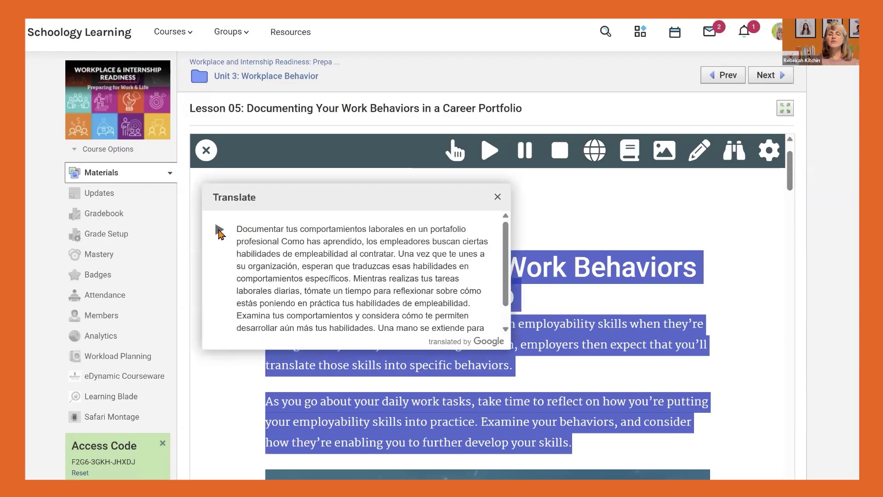
{"action": "left_click", "coordinate": [220, 231]}
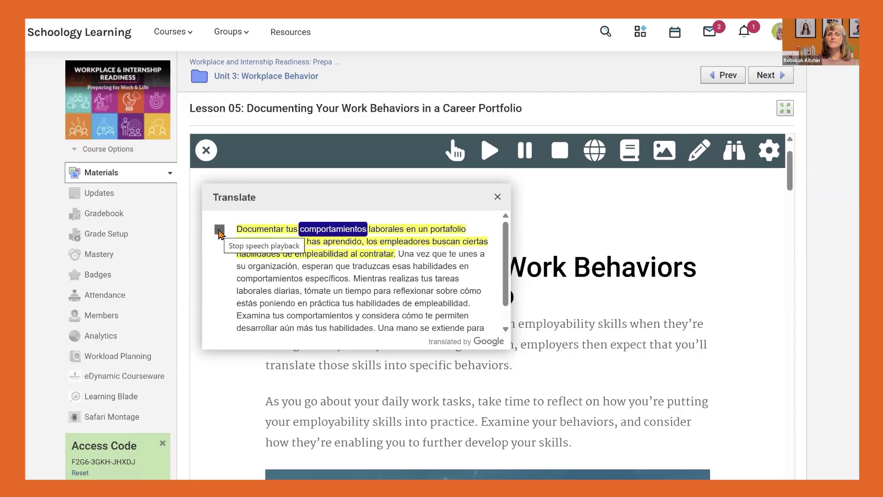
{"action": "left_click", "coordinate": [220, 231]}
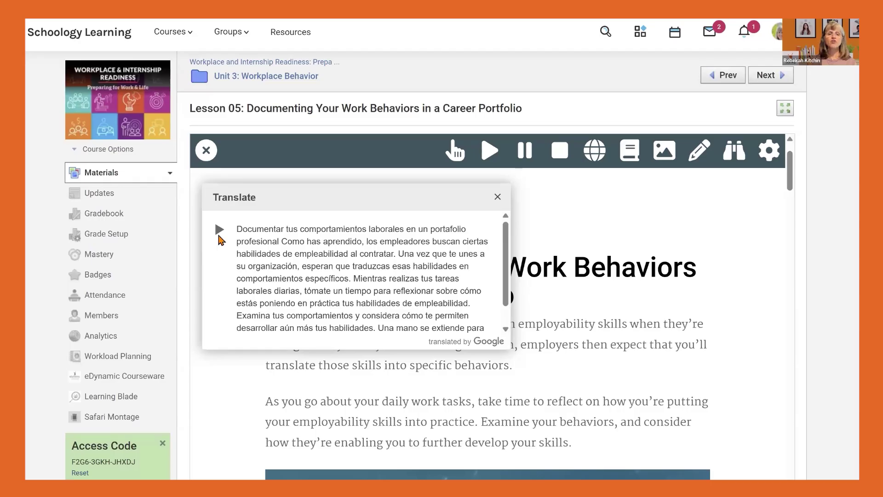
{"action": "left_click", "coordinate": [497, 200]}
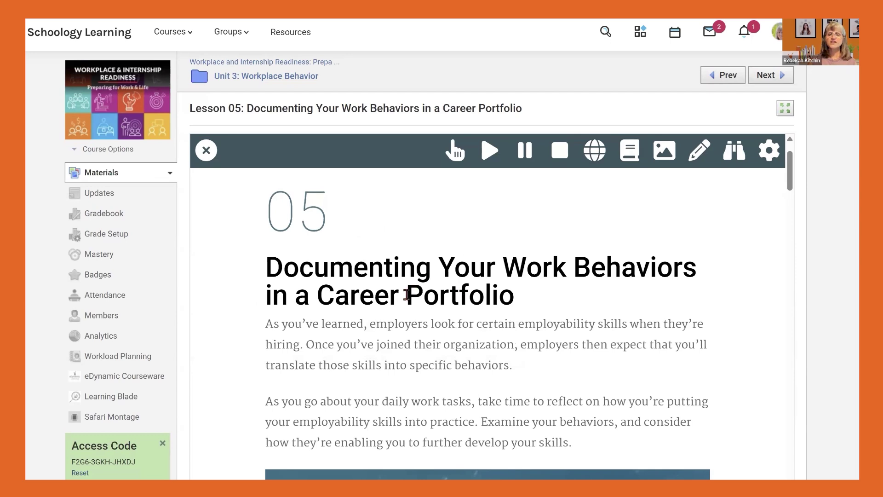
Step: Look up "Portfolio" from the lesson heading in the built-in dictionary and read through its definitions
{"action": "left_click_drag", "start_coordinate": [407, 294], "coordinate": [514, 295]}
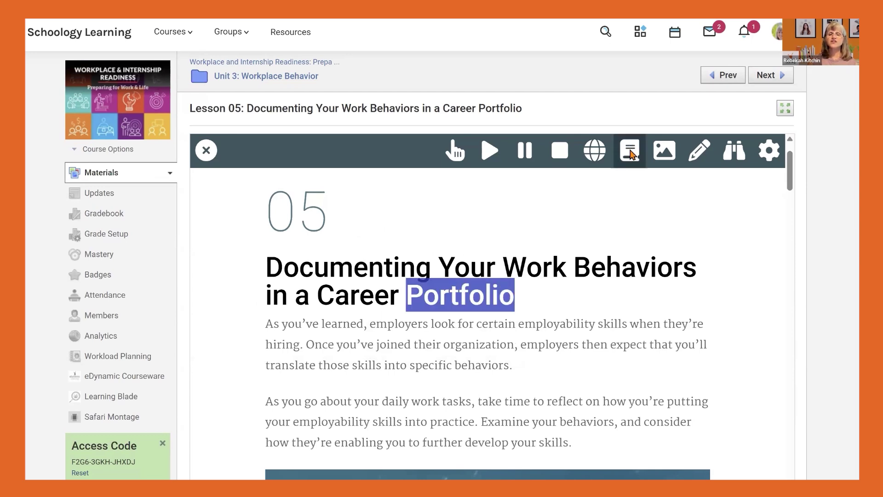
{"action": "left_click", "coordinate": [631, 153]}
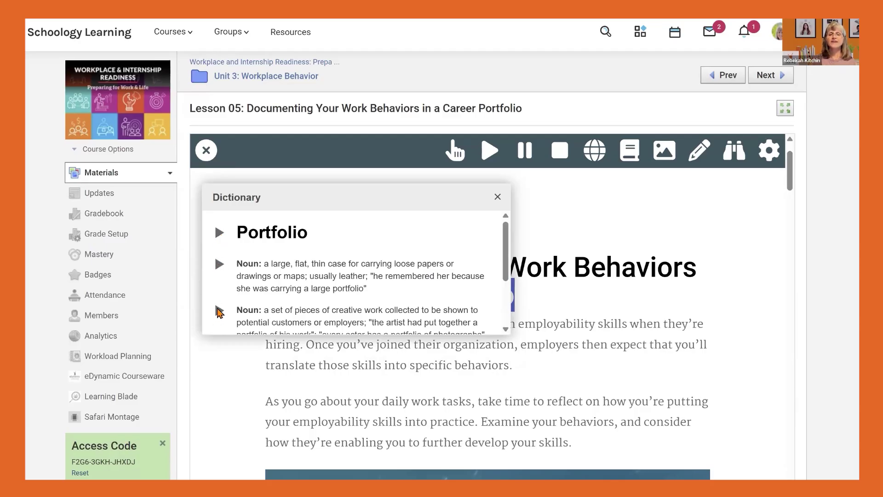
{"action": "scroll", "coordinate": [219, 312], "scroll_direction": "down", "scroll_amount": 3}
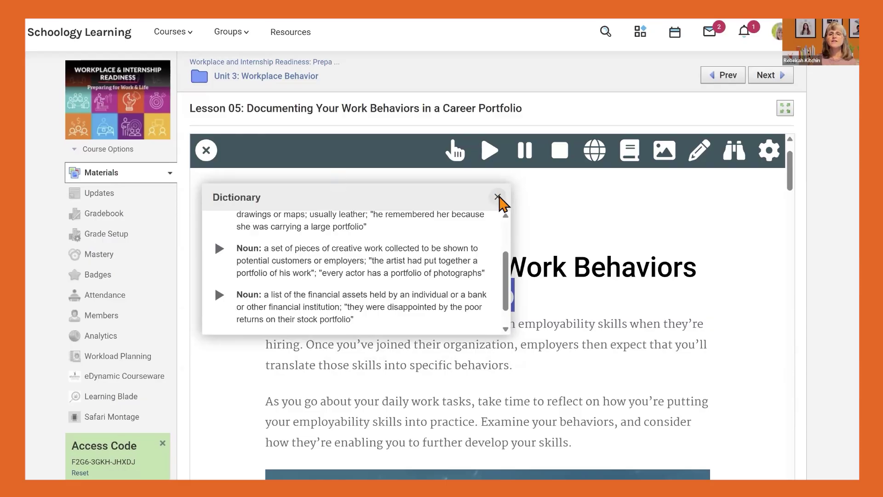
{"action": "left_click", "coordinate": [498, 197]}
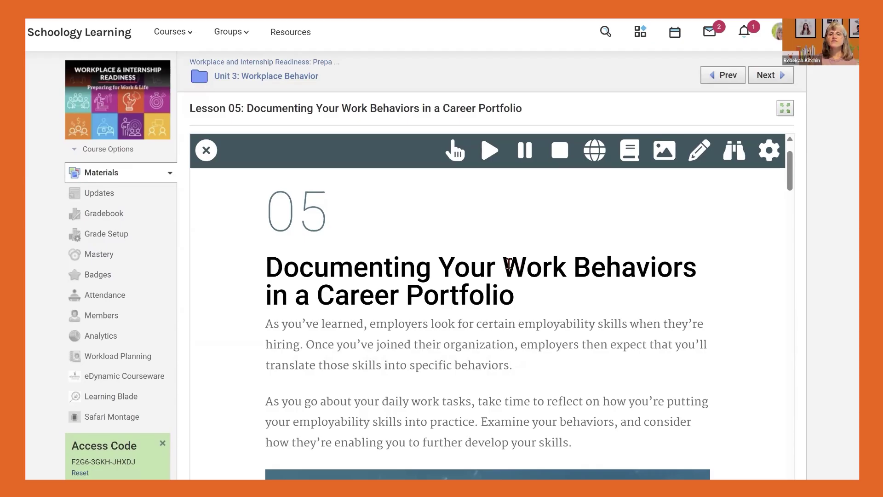
Step: Look up the heading word "Work" in the lesson's picture dictionary and close the dictionary
{"action": "left_click_drag", "start_coordinate": [543, 271], "coordinate": [570, 273]}
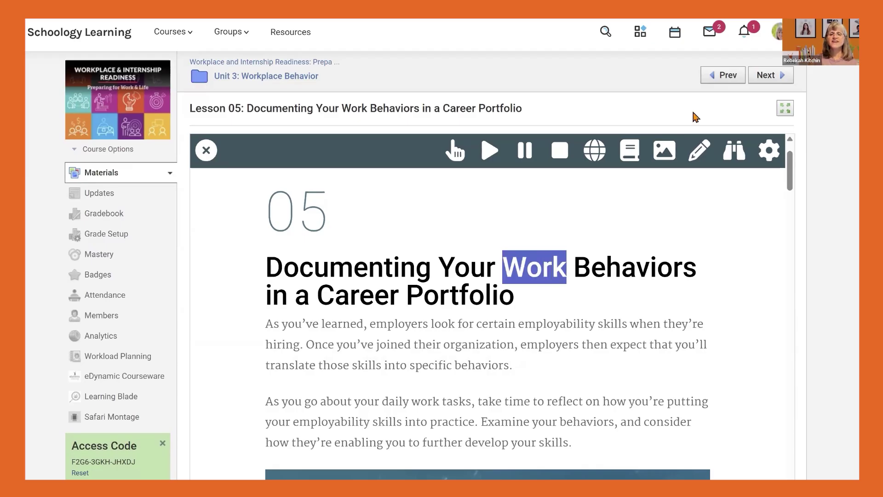
{"action": "left_click", "coordinate": [660, 157]}
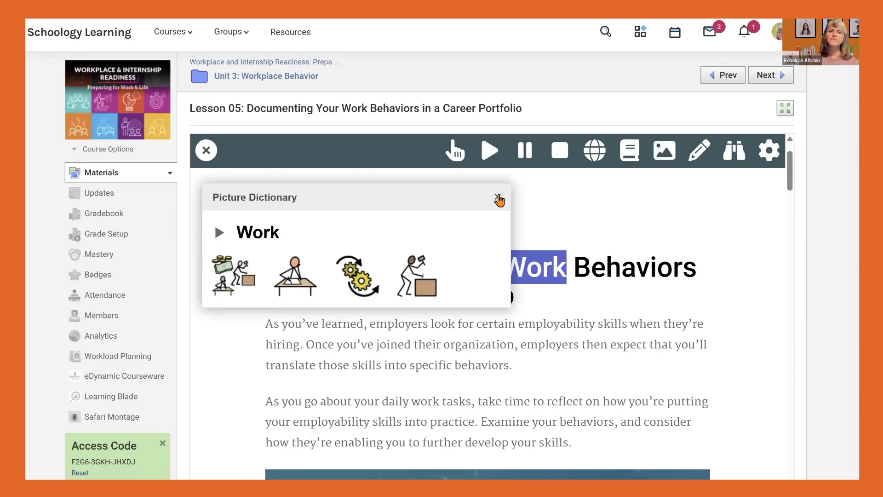
{"action": "left_click", "coordinate": [498, 197]}
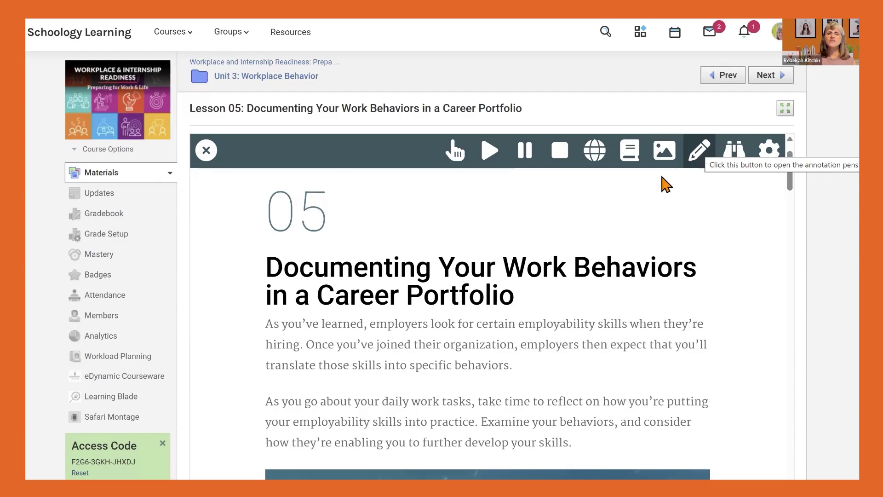
Step: Highlight the lesson heading in cyan and "employers look for certain employability skills when they're" in magenta
{"action": "left_click", "coordinate": [700, 156]}
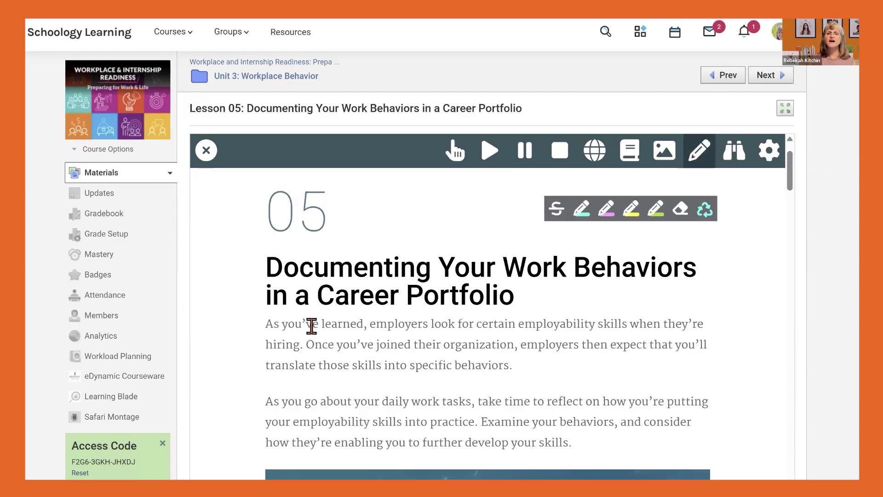
{"action": "mouse_move", "coordinate": [270, 268]}
{"action": "left_mouse_down"}
{"action": "mouse_move", "coordinate": [477, 305]}
{"action": "mouse_move", "coordinate": [524, 301]}
{"action": "left_mouse_up"}
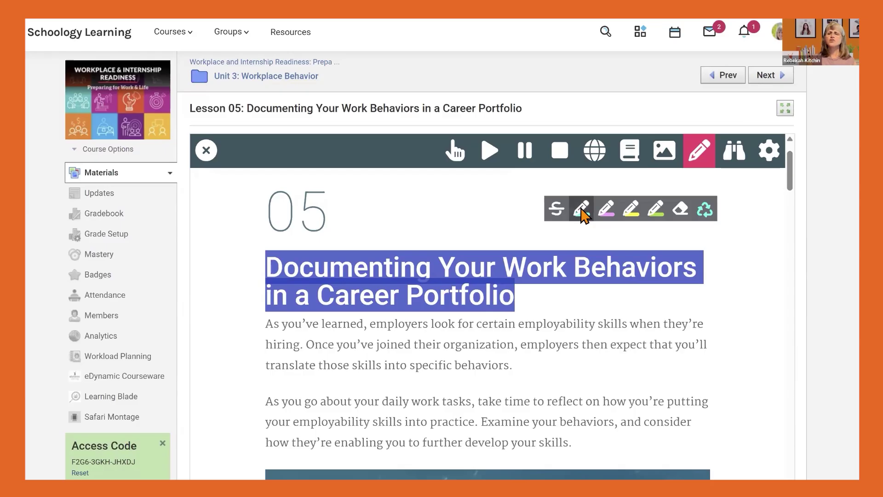
{"action": "left_click", "coordinate": [582, 211]}
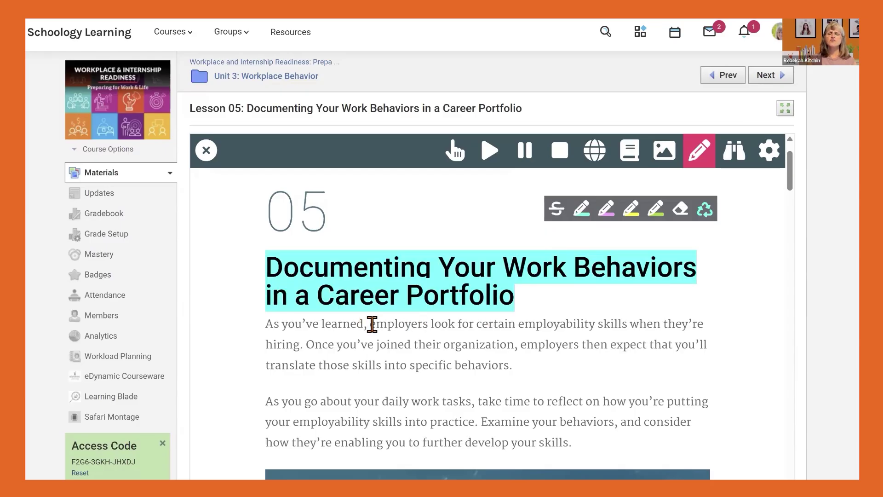
{"action": "left_click_drag", "start_coordinate": [371, 324], "coordinate": [708, 333]}
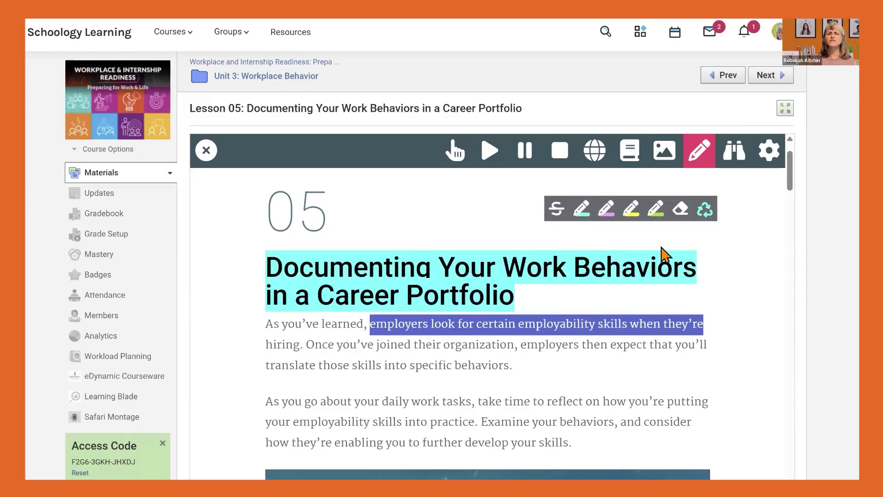
{"action": "left_click", "coordinate": [606, 211]}
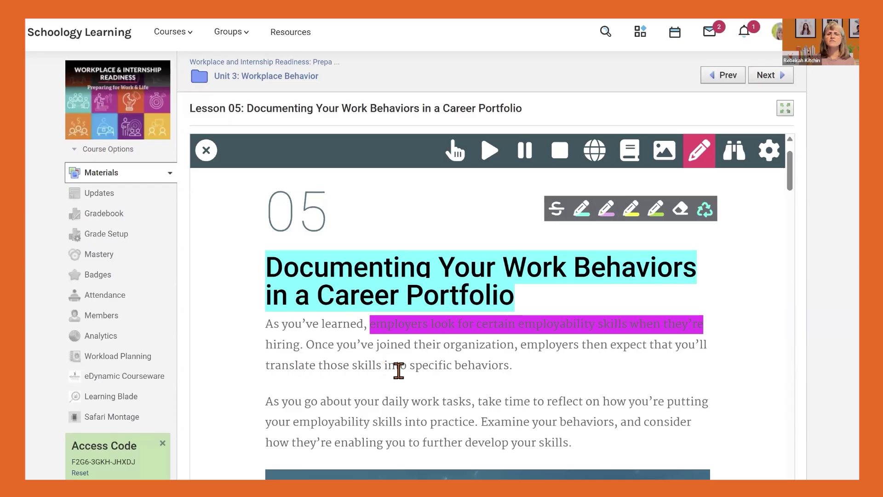
Step: Highlight part of "translate those skills into specific" in yellow, and "you've learned" and "take time to reflect on how you're" partly in green
{"action": "left_click_drag", "start_coordinate": [299, 366], "coordinate": [415, 366]}
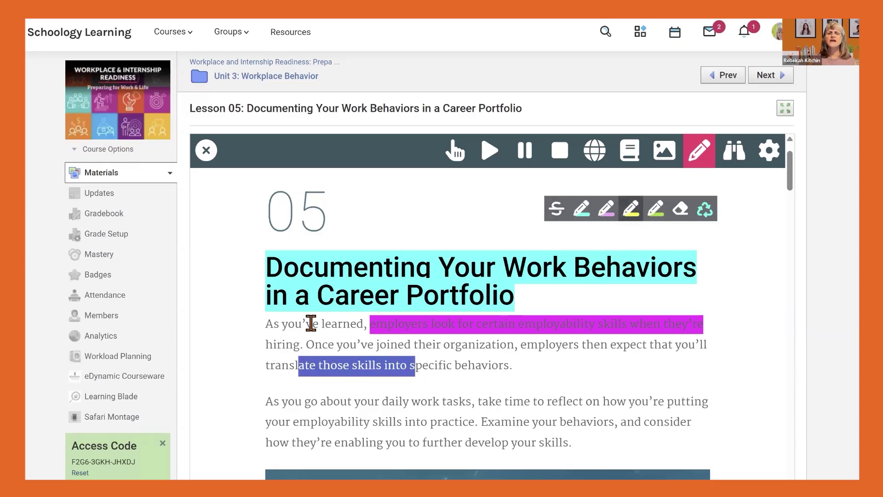
{"action": "left_click_drag", "start_coordinate": [286, 323], "coordinate": [350, 324]}
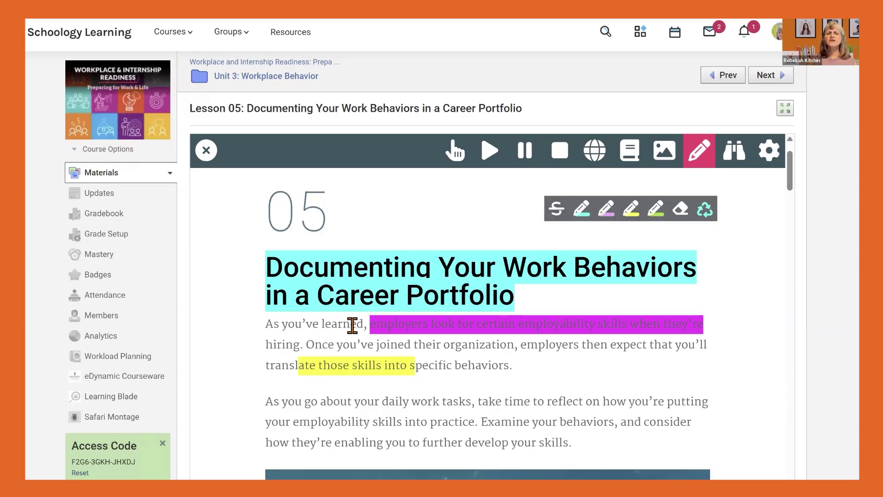
{"action": "left_click", "coordinate": [659, 214]}
{"action": "left_click_drag", "start_coordinate": [479, 401], "coordinate": [634, 402]}
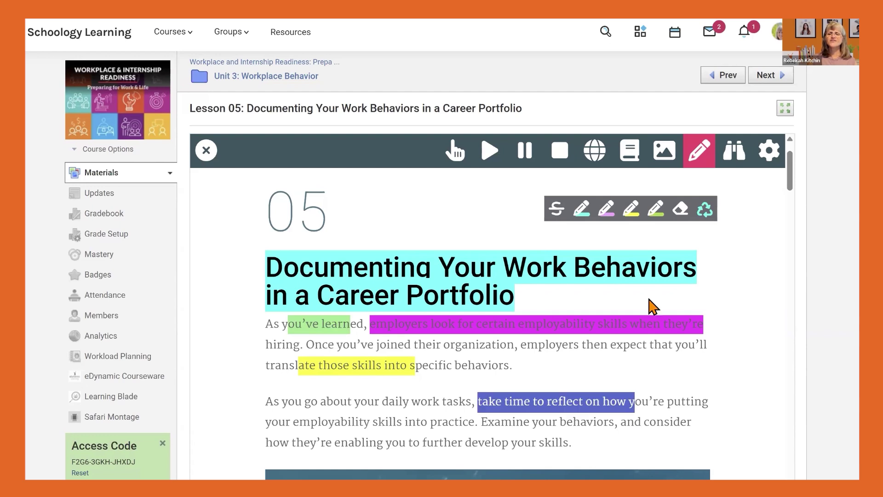
{"action": "left_click", "coordinate": [655, 210]}
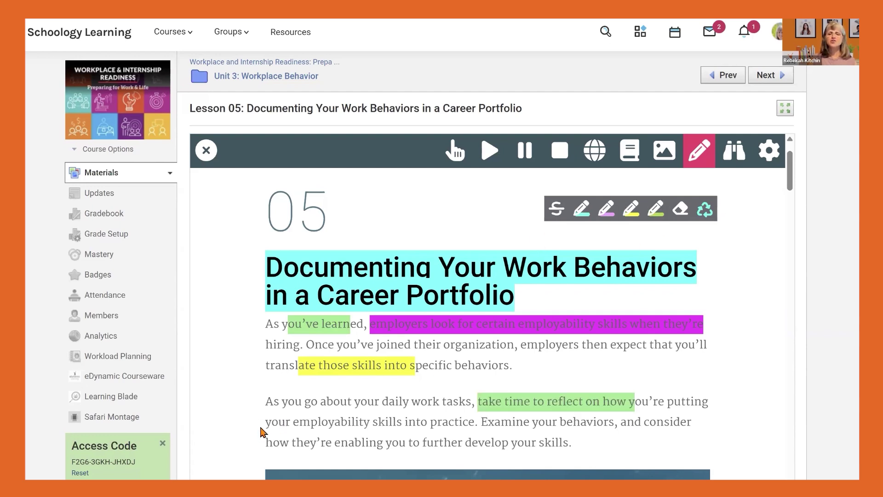
Step: Strike through the second paragraph's text from "your employability skills into practice" onward, and view the collected highlights before closing the annotation pens
{"action": "left_click_drag", "start_coordinate": [265, 422], "coordinate": [591, 459]}
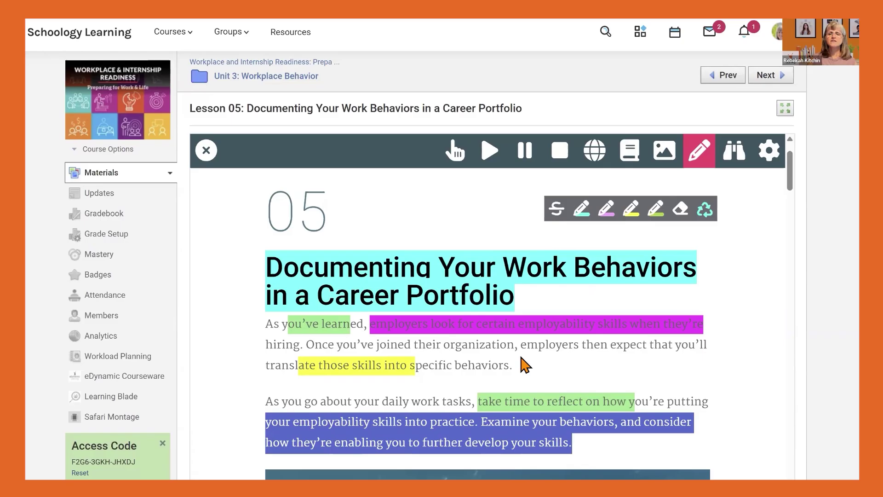
{"action": "left_click", "coordinate": [556, 208]}
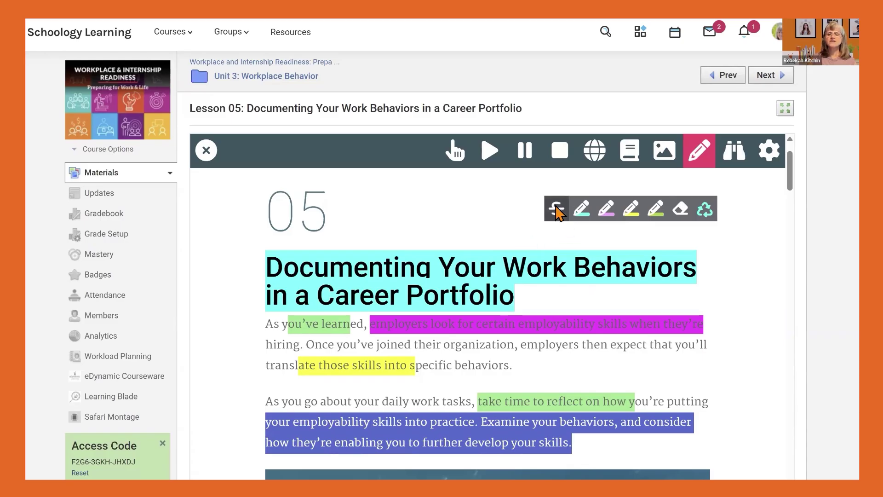
{"action": "left_click", "coordinate": [705, 210]}
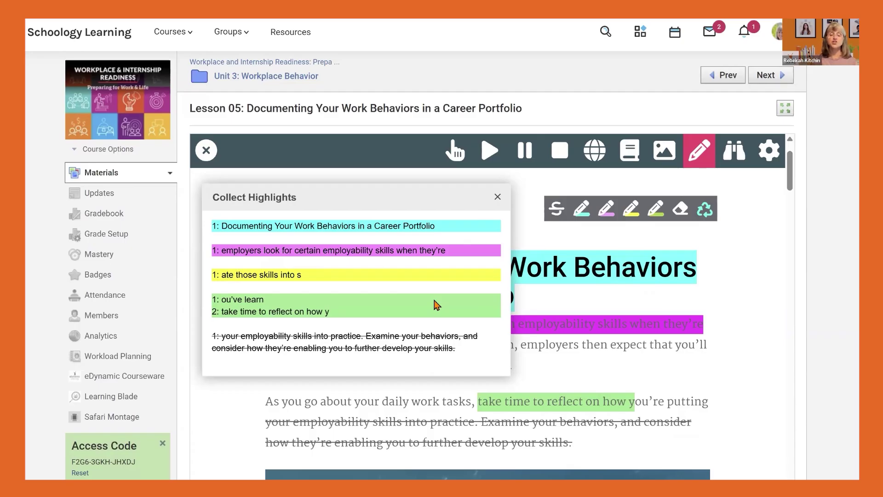
{"action": "left_click", "coordinate": [497, 201]}
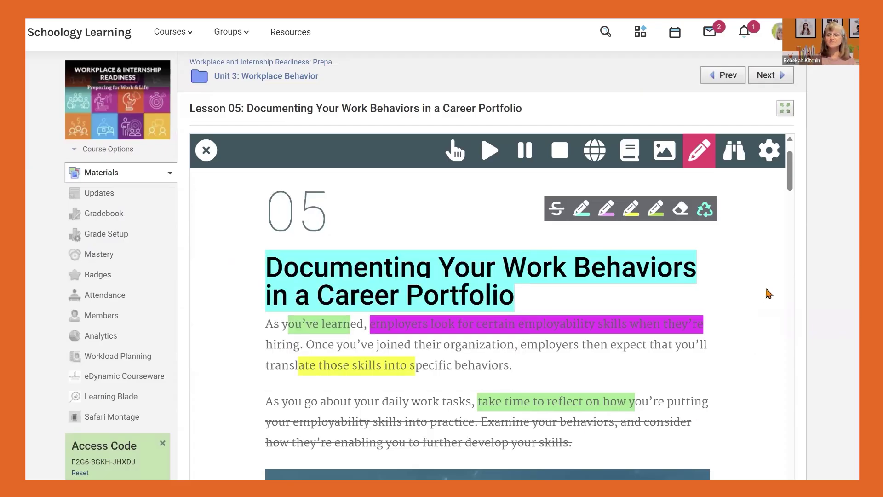
{"action": "left_click", "coordinate": [699, 143]}
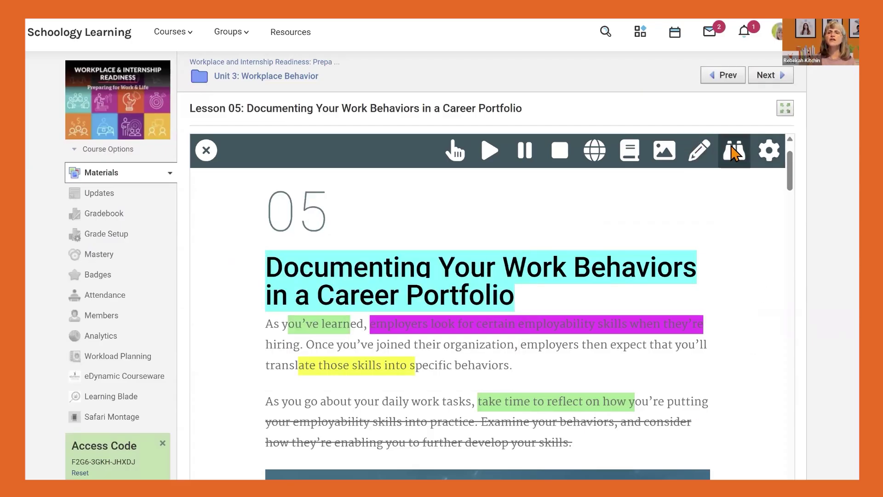
Step: Try the screen mask over the lesson text, turn it off, and view the Screen Mask settings
{"action": "left_click", "coordinate": [729, 154]}
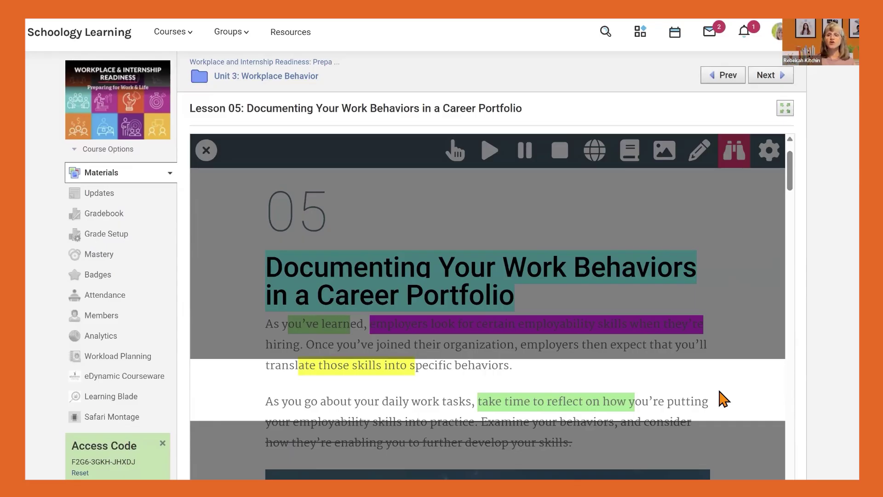
{"action": "left_click", "coordinate": [735, 150]}
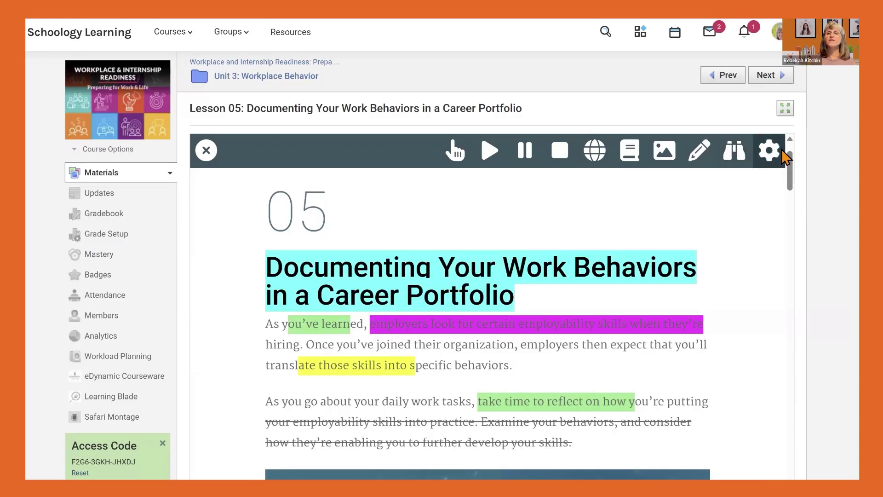
{"action": "left_click", "coordinate": [772, 151]}
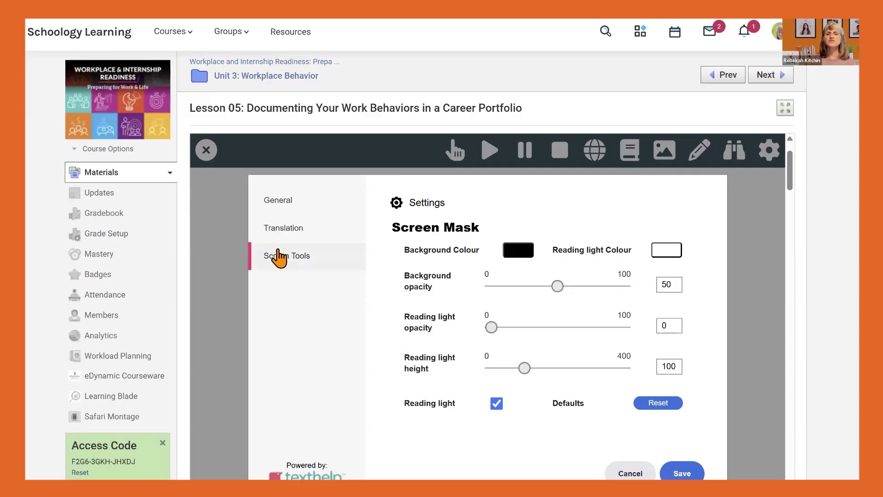
Step: Look through the available translation languages and general speech settings, cancel without saving, and close the accessibility toolbar
{"action": "left_click", "coordinate": [281, 232]}
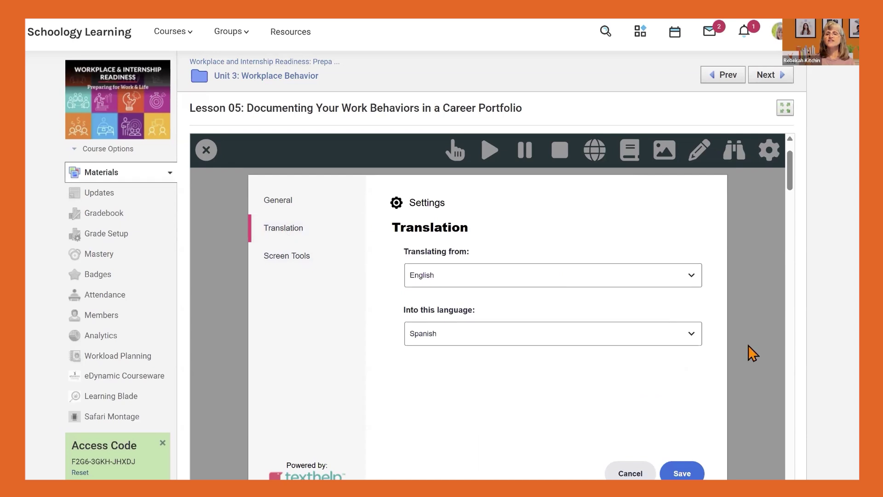
{"action": "left_click", "coordinate": [690, 339]}
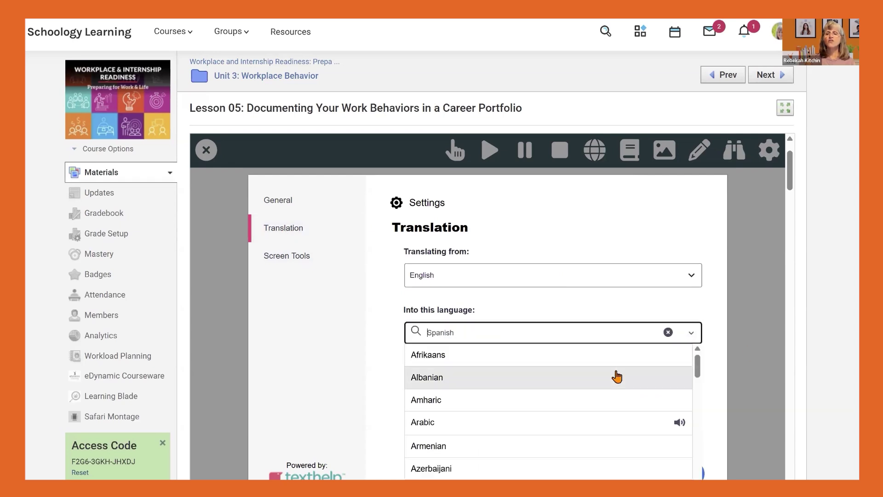
{"action": "scroll", "coordinate": [614, 376], "scroll_direction": "down", "scroll_amount": 5}
{"action": "scroll", "coordinate": [617, 376], "scroll_direction": "down", "scroll_amount": 3}
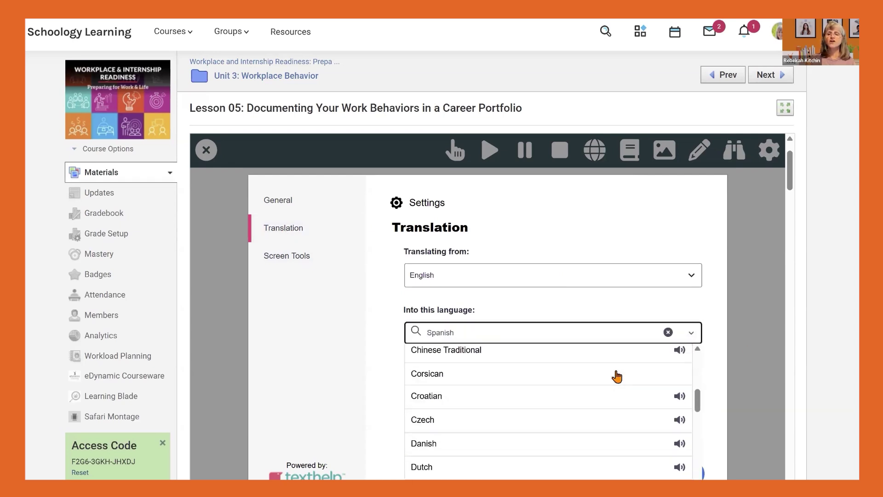
{"action": "scroll", "coordinate": [614, 375], "scroll_direction": "down", "scroll_amount": 3}
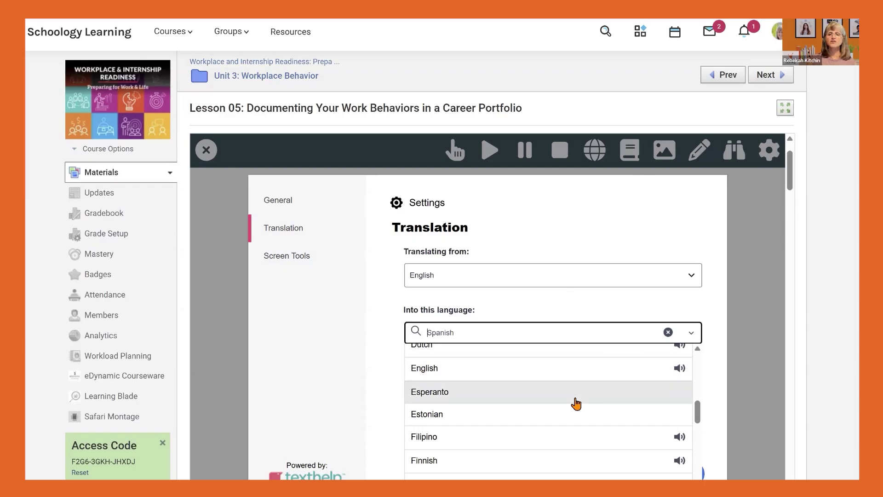
{"action": "scroll", "coordinate": [573, 407], "scroll_direction": "down", "scroll_amount": 3}
{"action": "scroll", "coordinate": [574, 414], "scroll_direction": "down", "scroll_amount": 1}
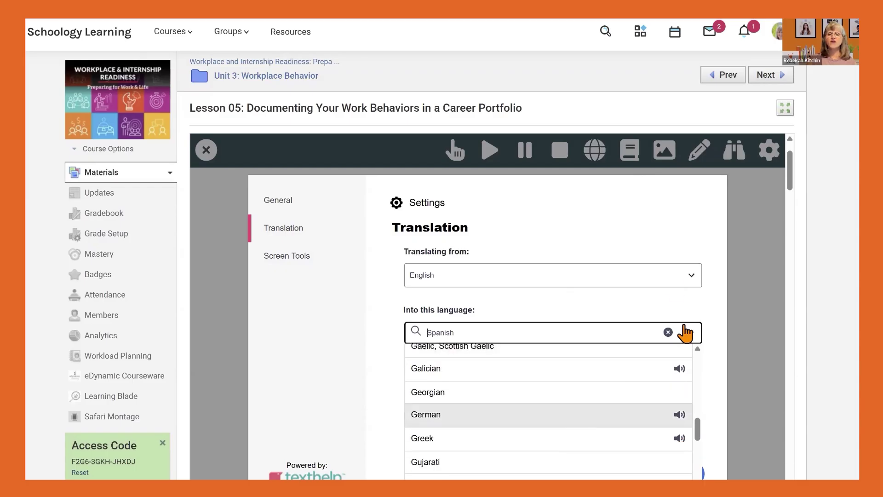
{"action": "left_click", "coordinate": [273, 205]}
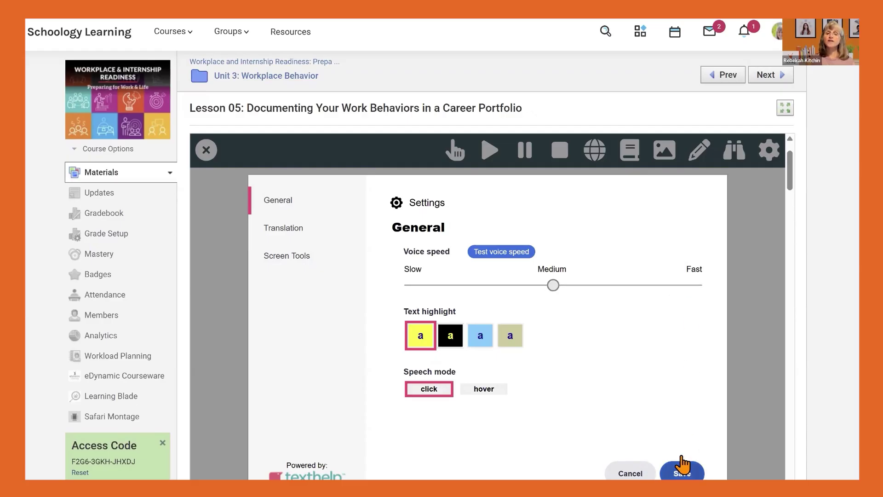
{"action": "left_click", "coordinate": [635, 465]}
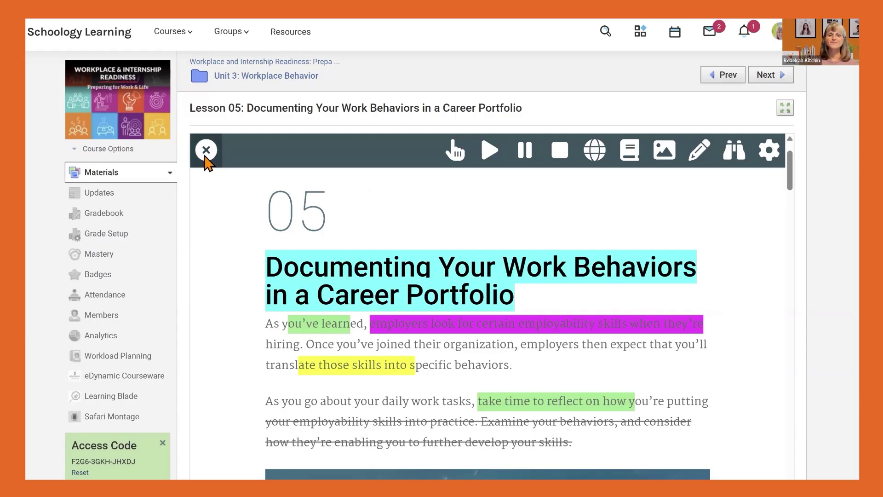
{"action": "left_click", "coordinate": [206, 151]}
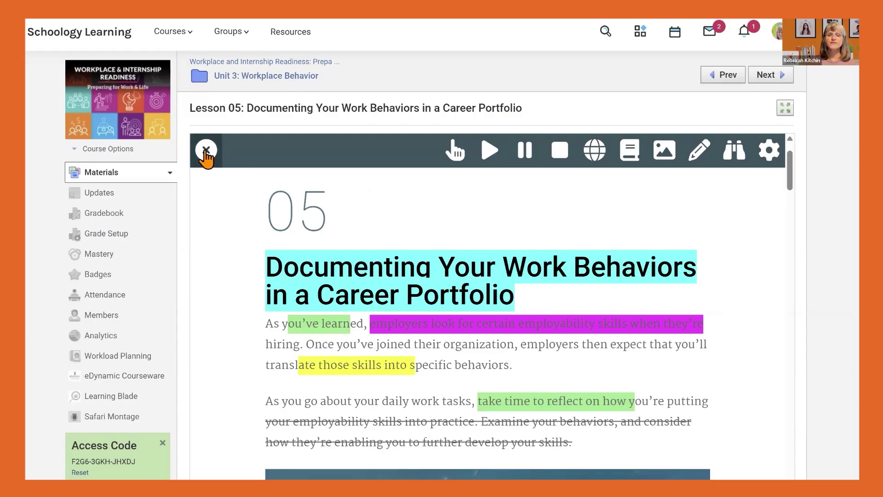
Step: Return to the Unit 3: Workplace Behavior folder and move Unit 3 Podcast directly below Unit 3 Introduction
{"action": "scroll", "coordinate": [749, 260], "scroll_direction": "down", "scroll_amount": 4}
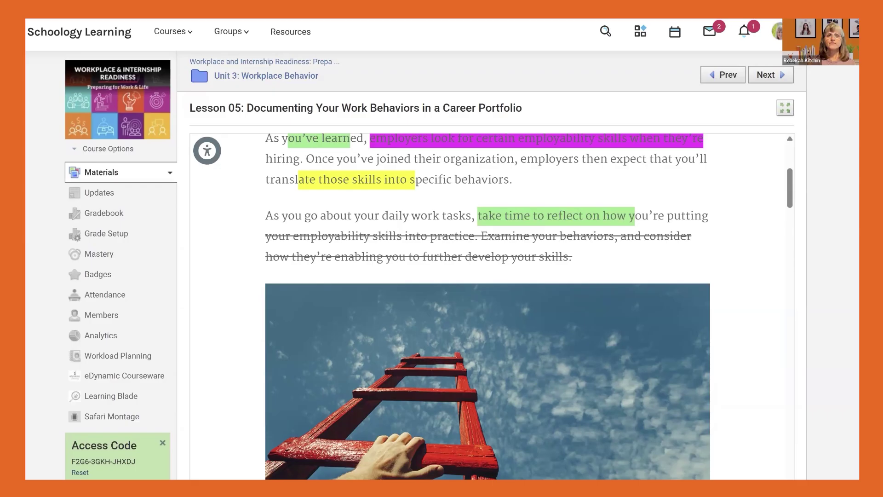
{"action": "left_click", "coordinate": [266, 77]}
{"action": "scroll", "coordinate": [321, 175], "scroll_direction": "down", "scroll_amount": 1}
{"action": "scroll", "coordinate": [336, 156], "scroll_direction": "down", "scroll_amount": 1}
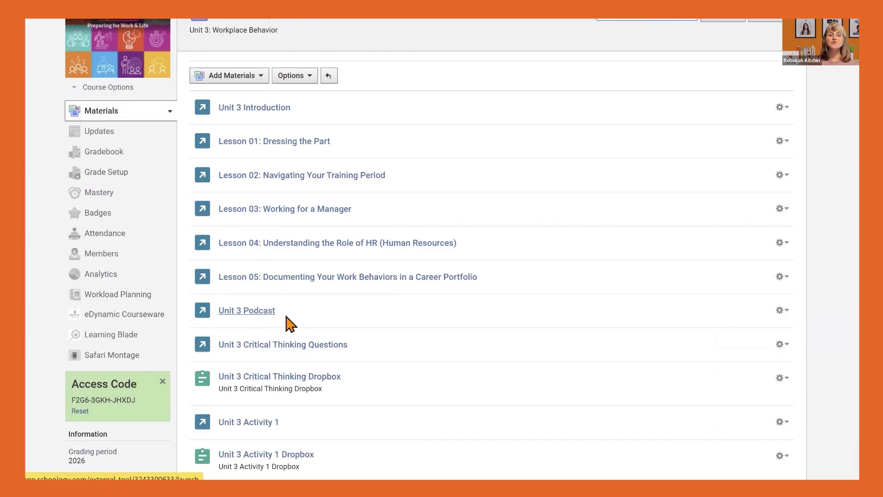
{"action": "left_click_drag", "start_coordinate": [313, 309], "coordinate": [313, 156]}
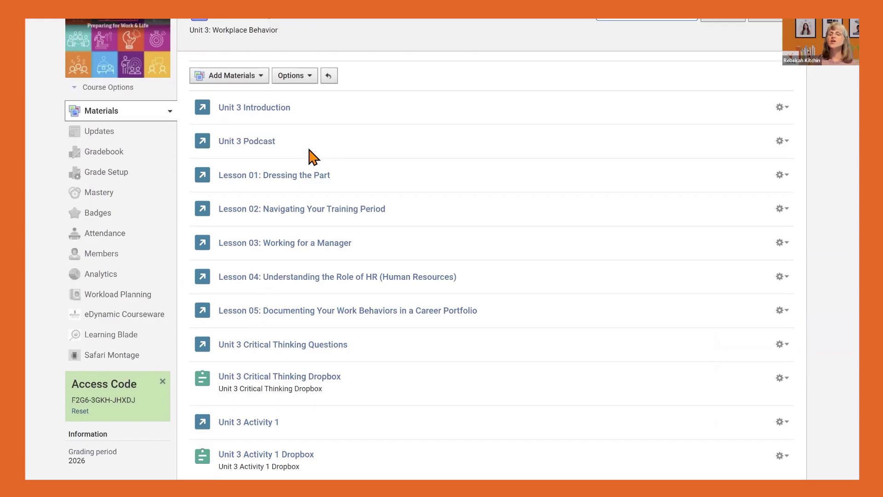
Step: Open the Unit 3 Podcast and examine its audio player and download options
{"action": "left_click", "coordinate": [261, 144]}
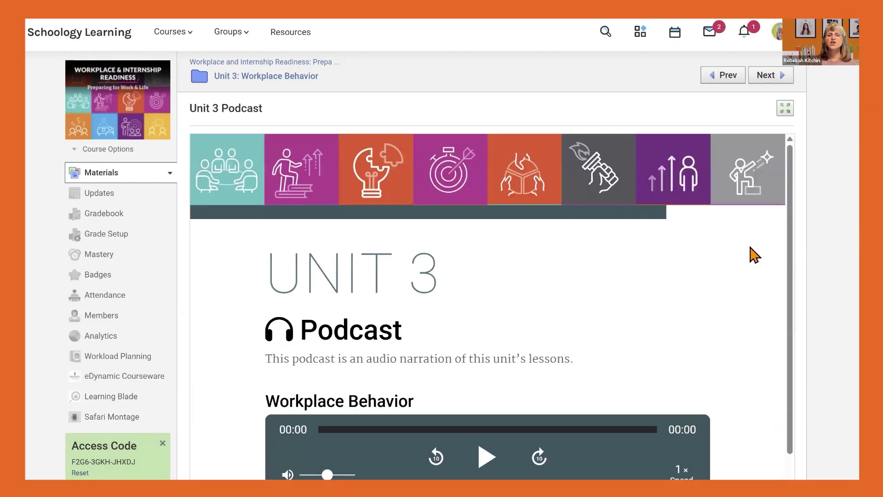
{"action": "scroll", "coordinate": [751, 301], "scroll_direction": "down", "scroll_amount": 1}
{"action": "scroll", "coordinate": [750, 301], "scroll_direction": "down", "scroll_amount": 1}
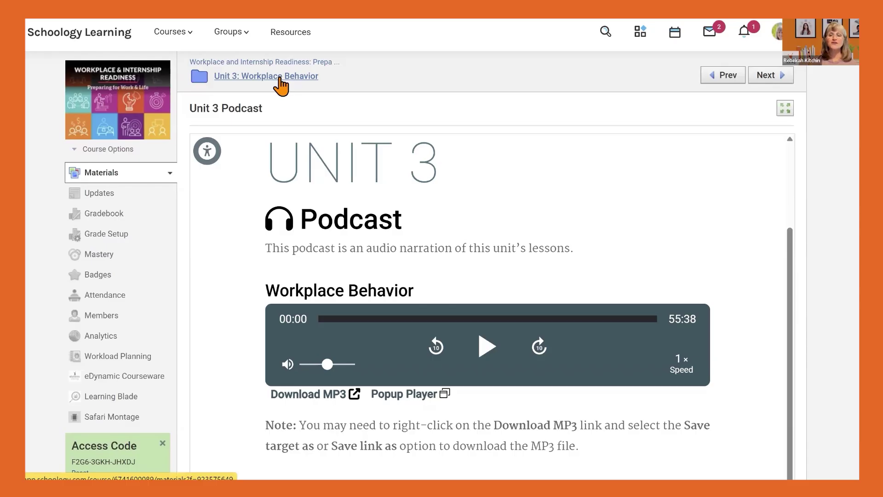
Step: Return to the Unit 3: Workplace Behavior folder and look through its full list of lessons, activities, dropboxes, quiz and discussions
{"action": "left_click", "coordinate": [251, 79]}
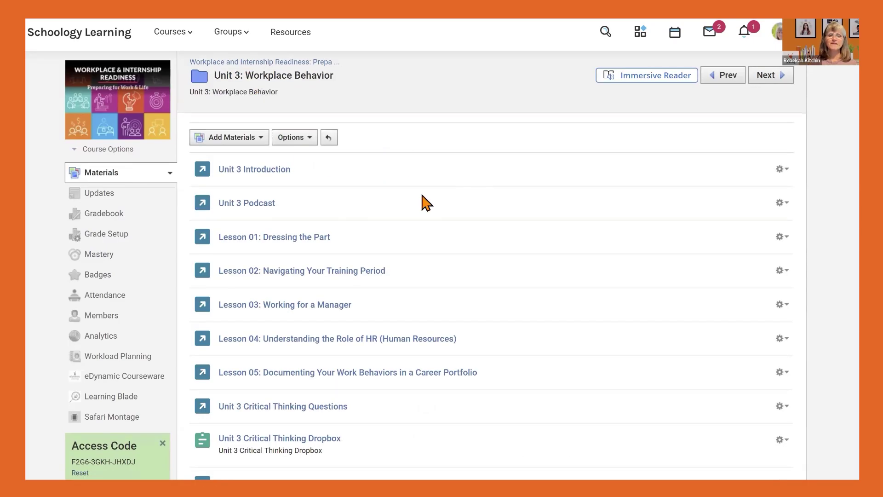
{"action": "scroll", "coordinate": [427, 203], "scroll_direction": "down", "scroll_amount": 4}
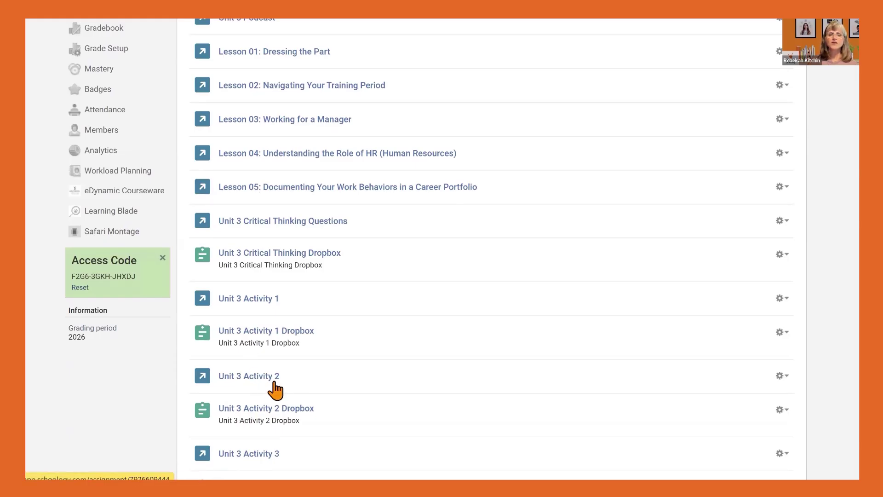
{"action": "scroll", "coordinate": [275, 390], "scroll_direction": "down", "scroll_amount": 5}
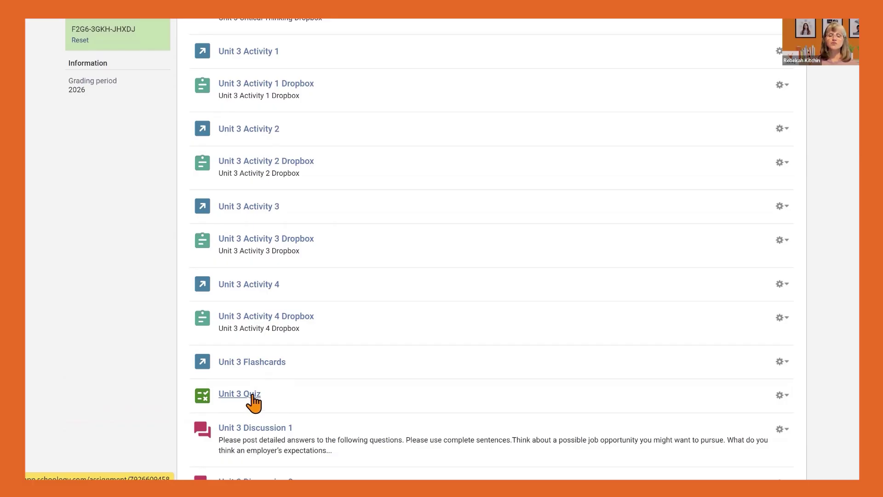
{"action": "scroll", "coordinate": [394, 395], "scroll_direction": "down", "scroll_amount": 2}
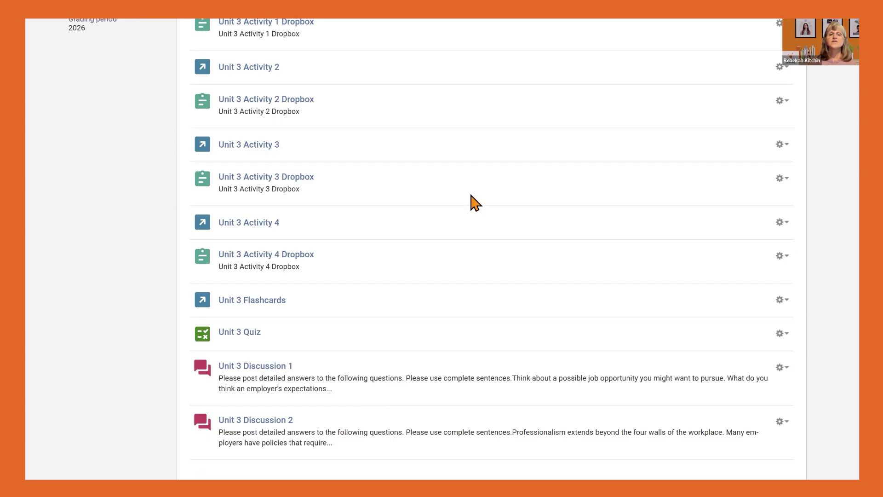
{"action": "scroll", "coordinate": [477, 196], "scroll_direction": "up", "scroll_amount": 6}
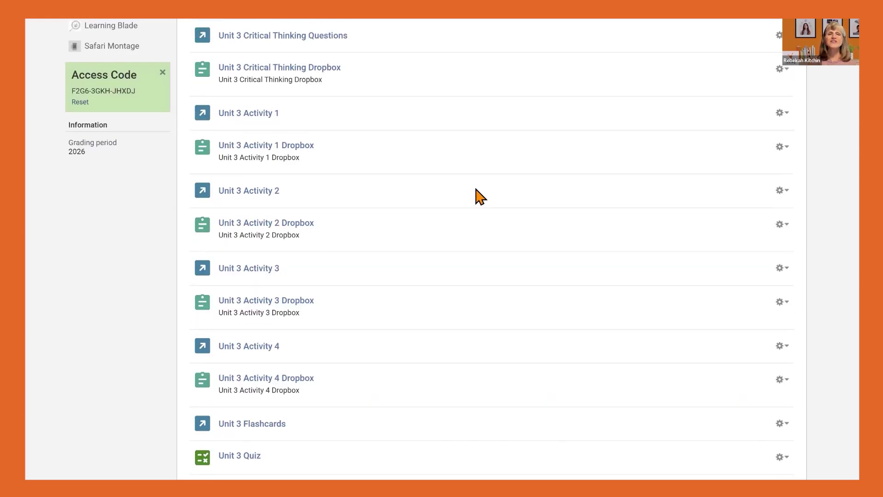
{"action": "scroll", "coordinate": [477, 192], "scroll_direction": "up", "scroll_amount": 2}
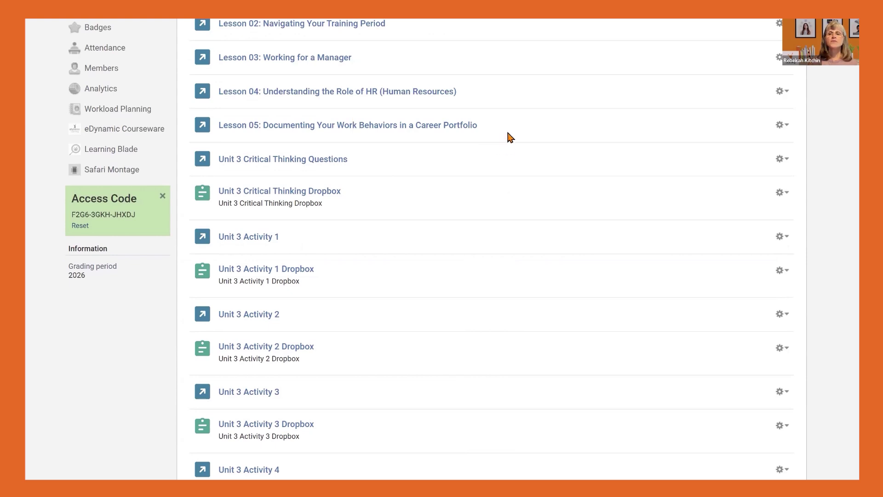
{"action": "scroll", "coordinate": [509, 136], "scroll_direction": "up", "scroll_amount": 8}
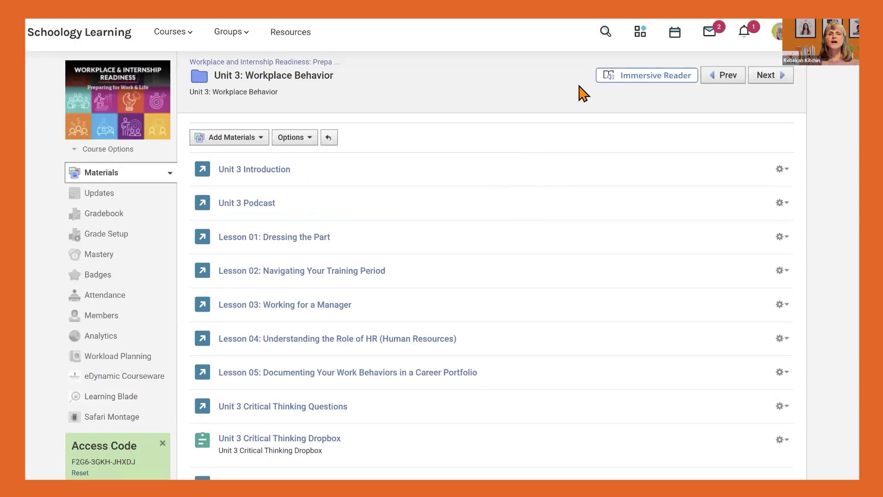
Step: View the course as the sample student member and open the Unit 3: Workplace Behavior folder in that view
{"action": "left_click", "coordinate": [77, 155]}
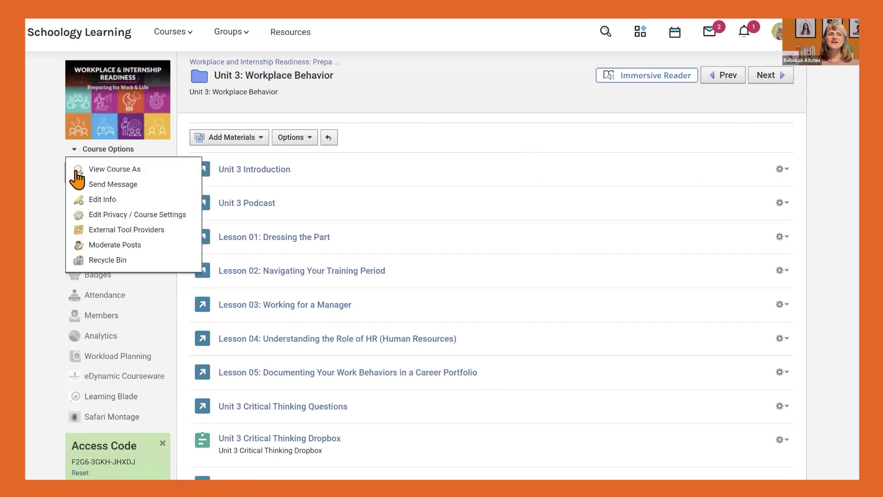
{"action": "left_click", "coordinate": [117, 175]}
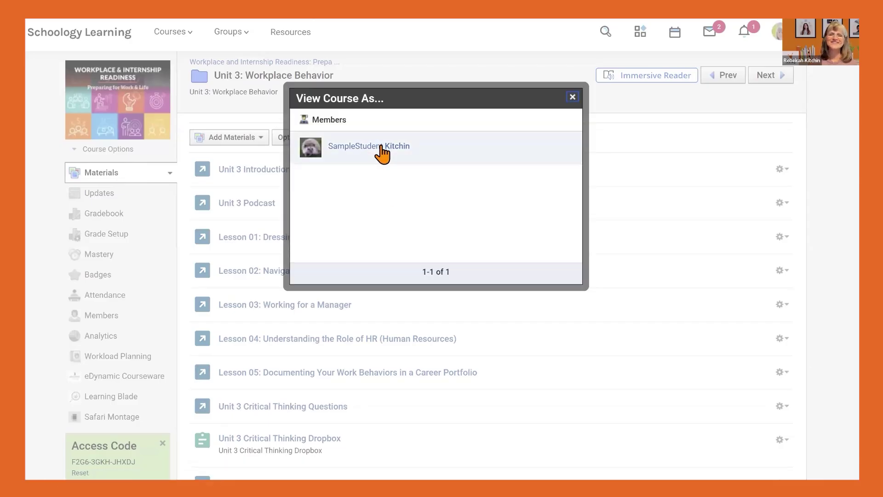
{"action": "left_click", "coordinate": [381, 146]}
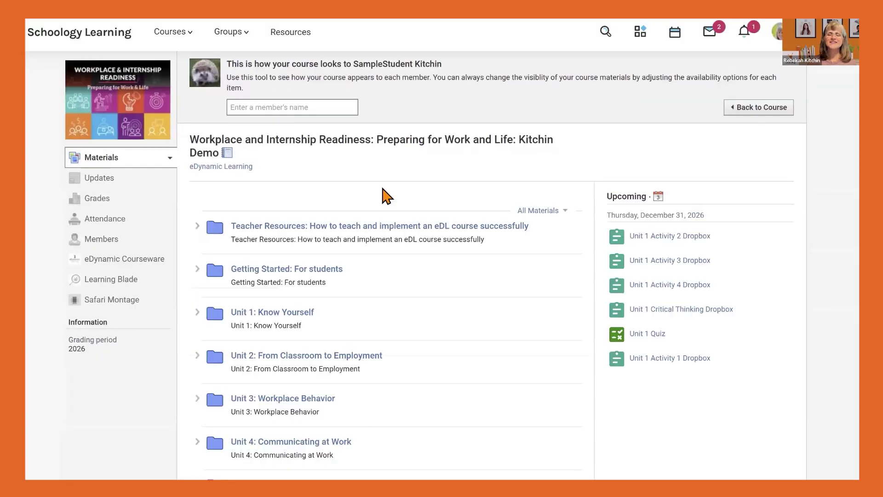
{"action": "scroll", "coordinate": [437, 276], "scroll_direction": "down", "scroll_amount": 3}
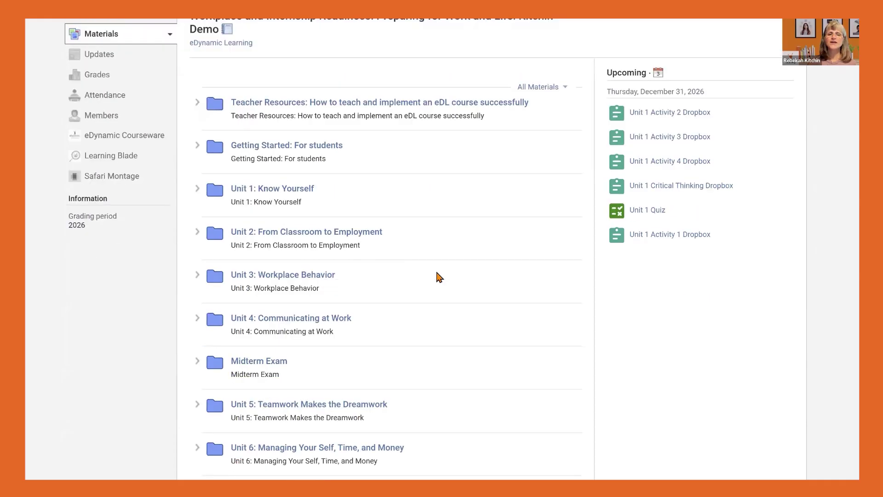
{"action": "scroll", "coordinate": [439, 276], "scroll_direction": "down", "scroll_amount": 1}
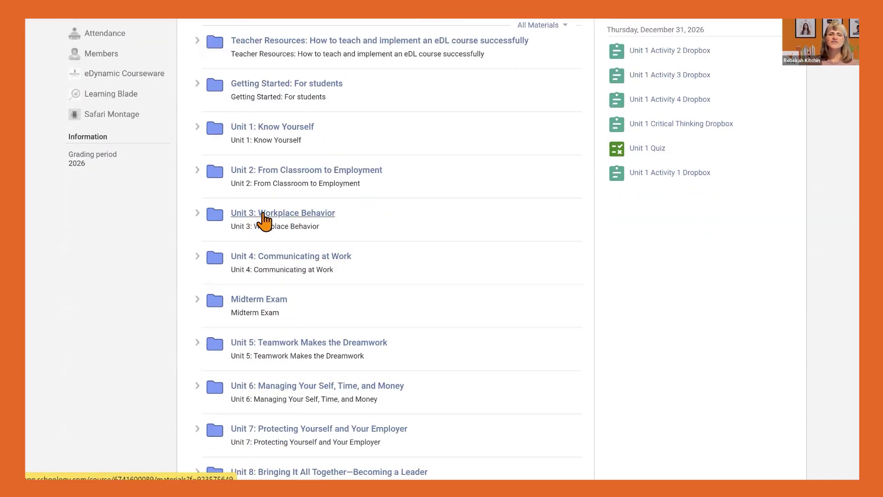
{"action": "left_click", "coordinate": [264, 214]}
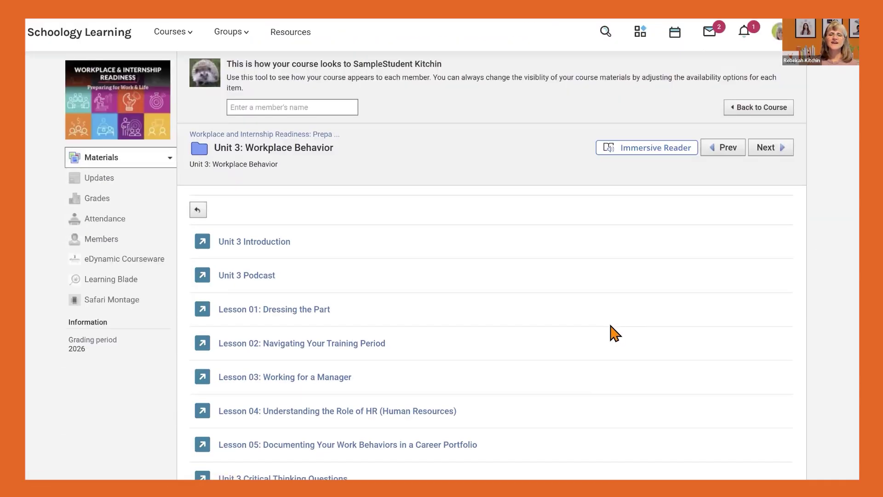
Step: Open Unit 3 Critical Thinking Questions and read through the instructions, the questions and the grading rubric
{"action": "scroll", "coordinate": [614, 332], "scroll_direction": "down", "scroll_amount": 3}
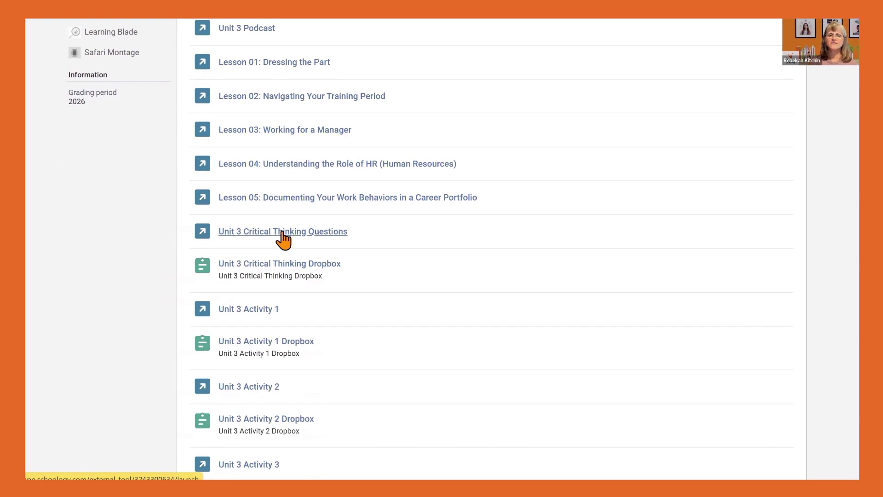
{"action": "left_click", "coordinate": [282, 232]}
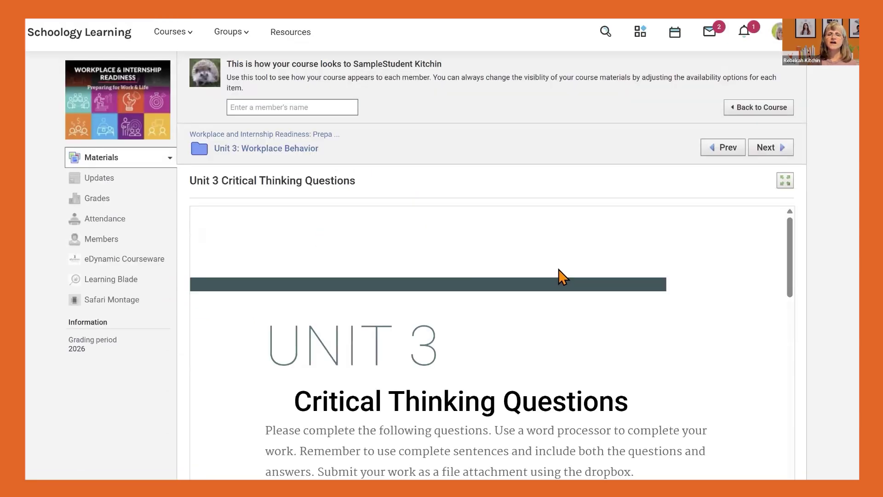
{"action": "scroll", "coordinate": [670, 289], "scroll_direction": "down", "scroll_amount": 7}
{"action": "scroll", "coordinate": [669, 283], "scroll_direction": "down", "scroll_amount": 10}
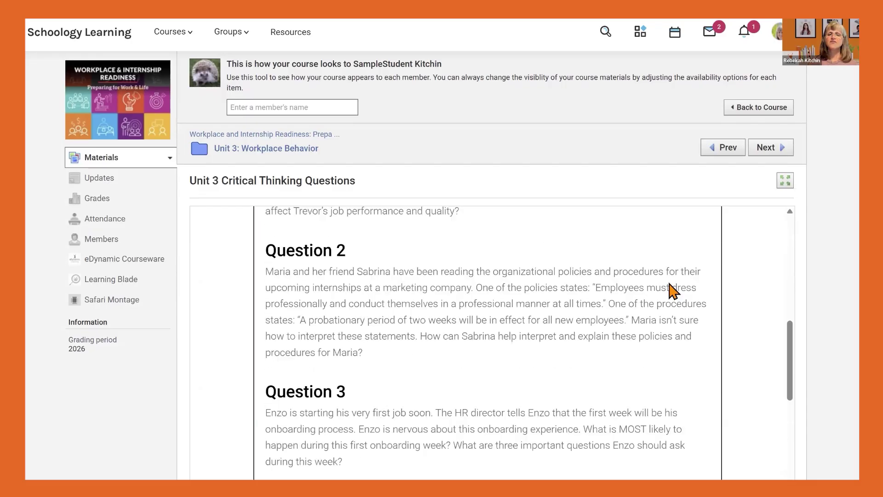
{"action": "scroll", "coordinate": [673, 291], "scroll_direction": "down", "scroll_amount": 5}
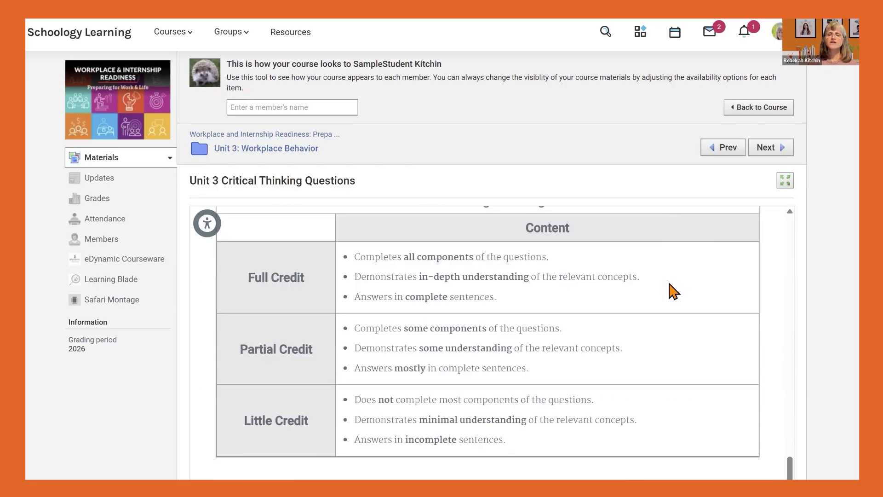
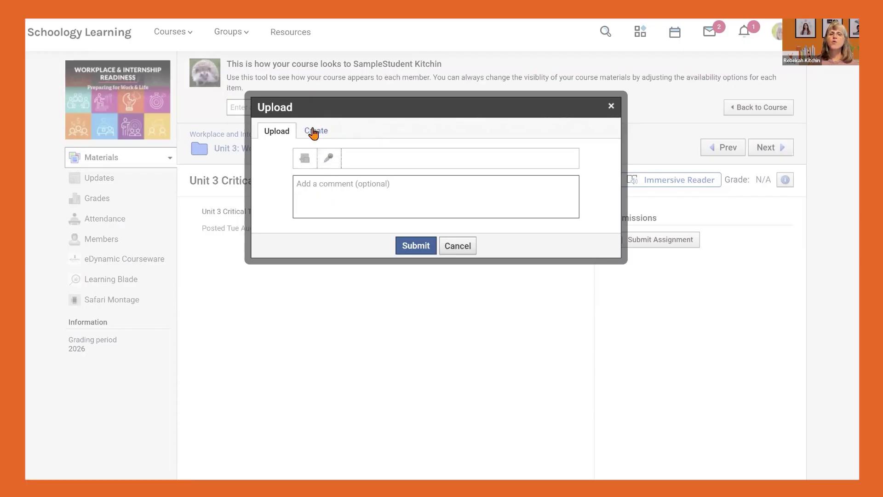
Step: Try pasting the critical thinking questions into a created submission for the Unit 3 Critical Thinking Dropbox, view the upload option, and cancel without submitting
{"action": "left_click", "coordinate": [313, 135]}
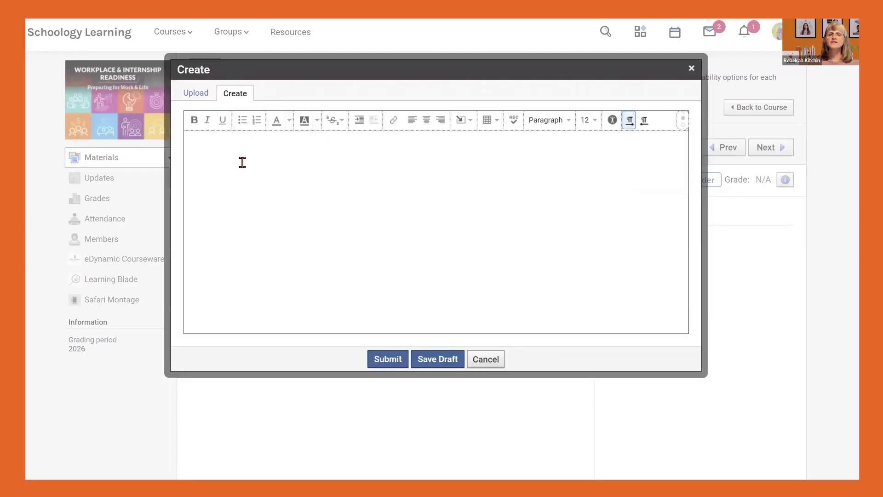
{"action": "key", "text": "ctrl+v"}
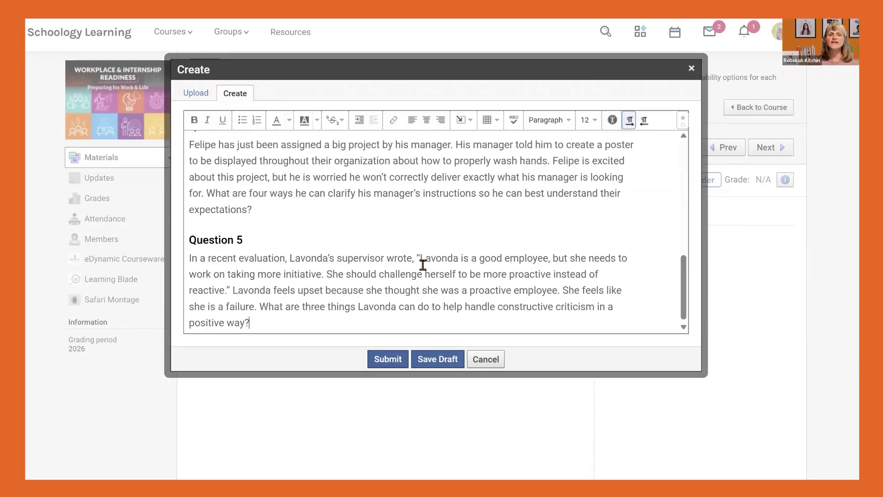
{"action": "scroll", "coordinate": [426, 254], "scroll_direction": "up", "scroll_amount": 10}
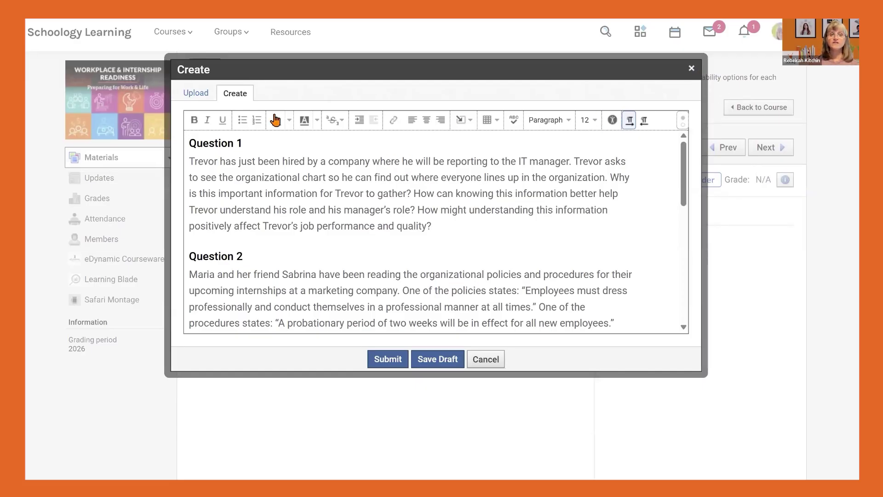
{"action": "left_click", "coordinate": [198, 92]}
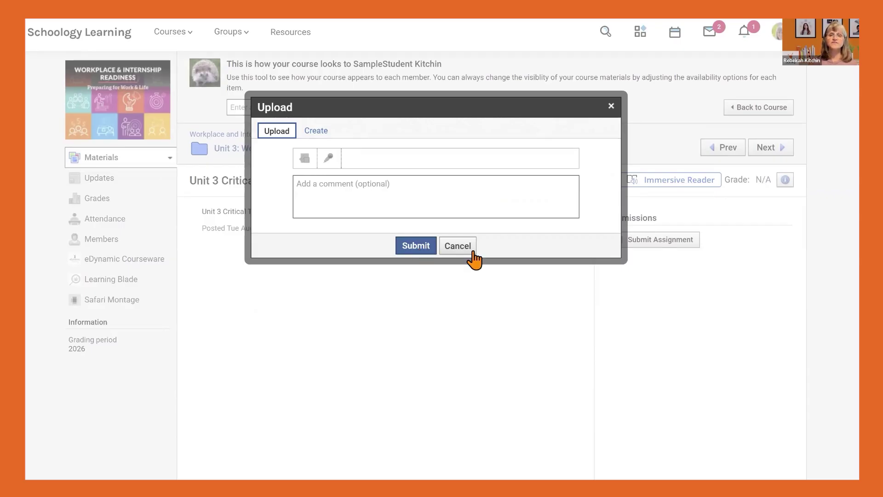
{"action": "left_click", "coordinate": [458, 247]}
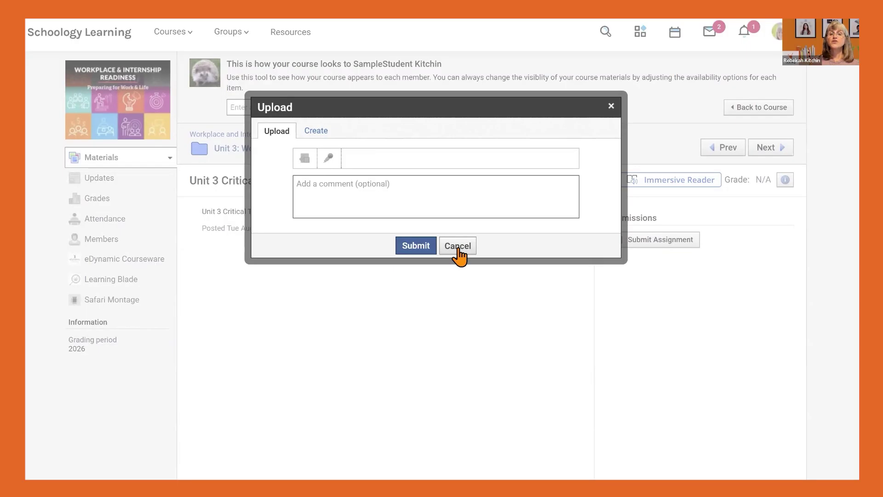
{"action": "left_click", "coordinate": [458, 248]}
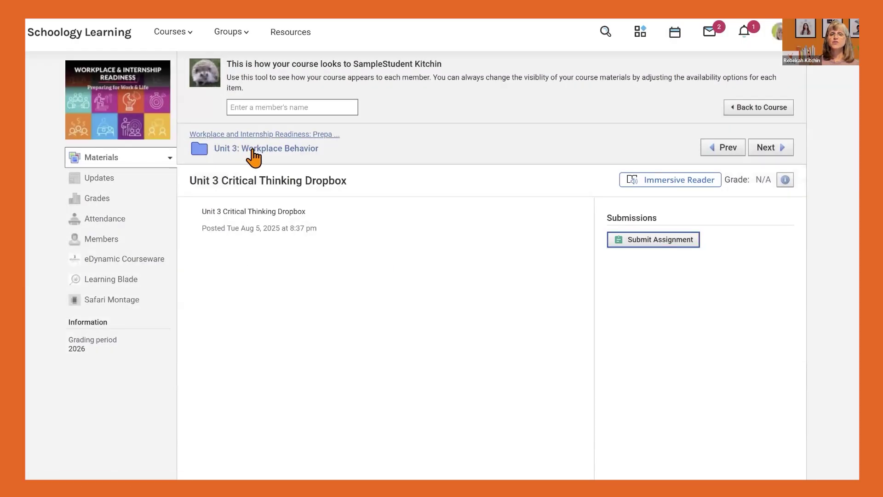
Step: Return to the Unit 3: Workplace Behavior folder and open Unit 3 Discussion 1
{"action": "left_click", "coordinate": [244, 148]}
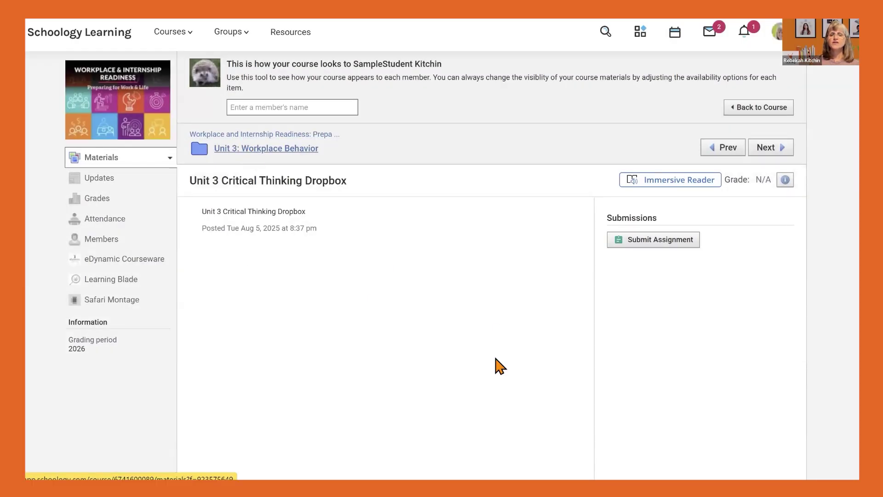
{"action": "scroll", "coordinate": [502, 331], "scroll_direction": "down", "scroll_amount": 5}
{"action": "scroll", "coordinate": [501, 330], "scroll_direction": "down", "scroll_amount": 8}
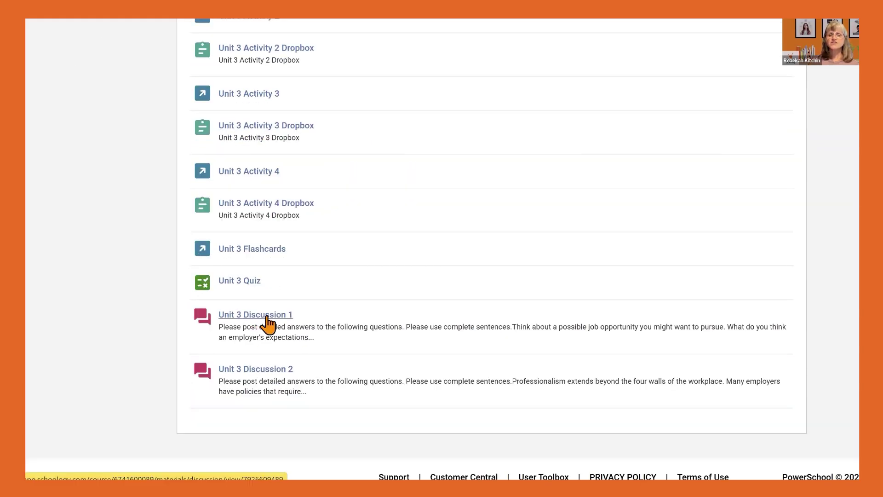
{"action": "left_click", "coordinate": [268, 317]}
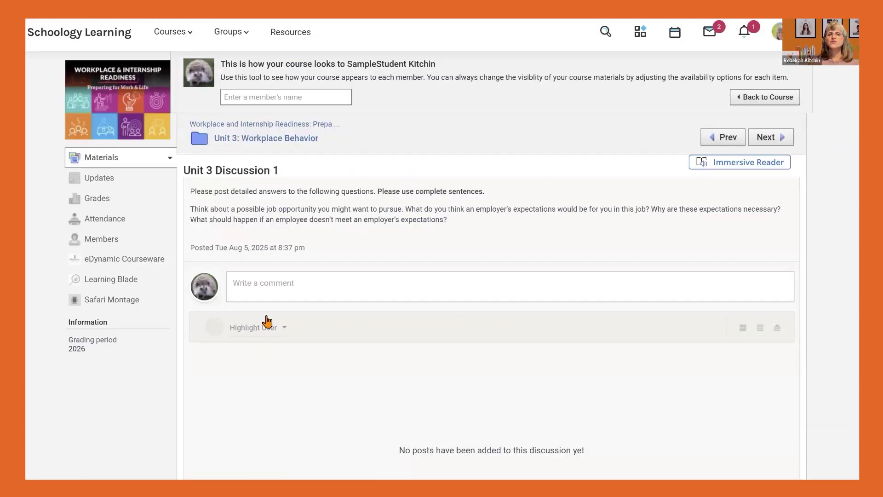
Step: Start a comment in Unit 3 Discussion 1 and copy the full discussion instructions and questions into it
{"action": "left_click", "coordinate": [246, 287]}
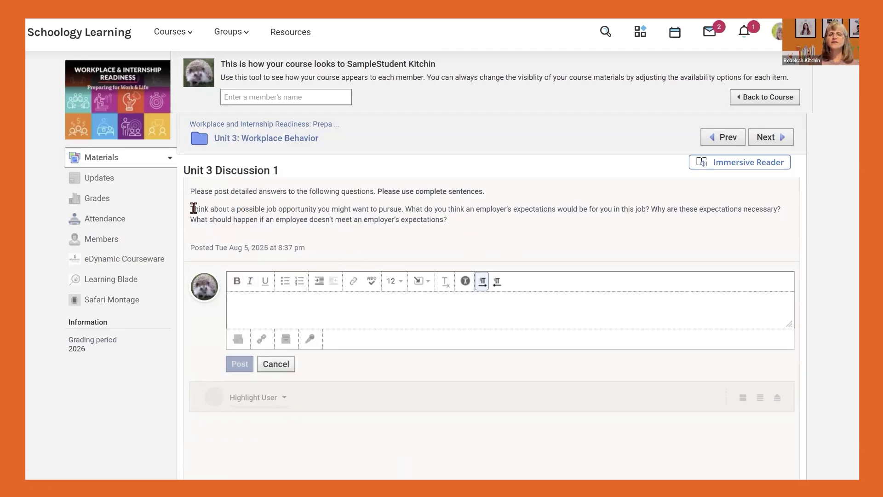
{"action": "left_click_drag", "start_coordinate": [194, 209], "coordinate": [187, 189]}
{"action": "key", "text": "ctrl+c"}
{"action": "left_click", "coordinate": [408, 218]}
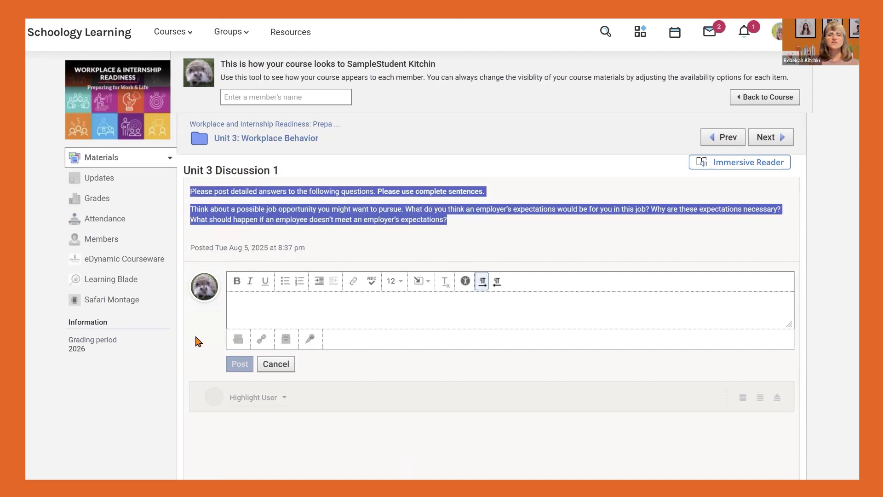
{"action": "left_click", "coordinate": [237, 302]}
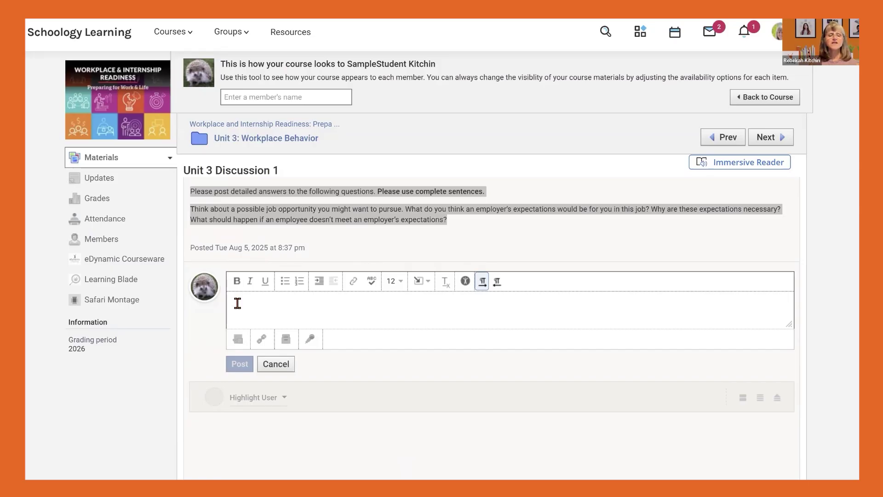
{"action": "key", "text": "ctrl+v"}
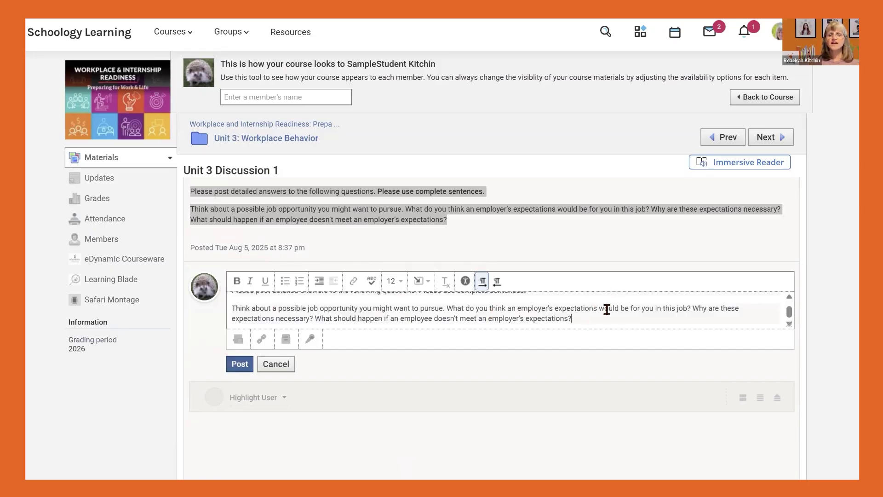
Step: Separate the three pasted discussion questions in the comment so that each one starts its own paragraph, and review the comment from its beginning
{"action": "left_click", "coordinate": [694, 308]}
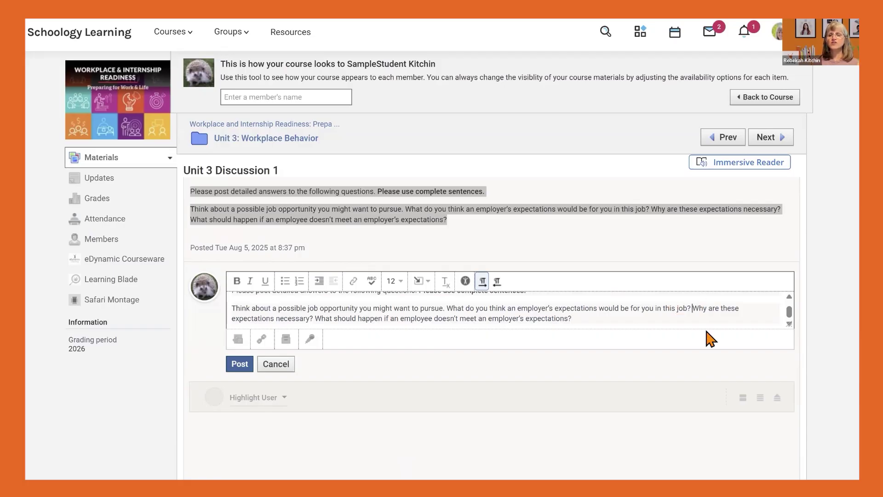
{"action": "key", "text": "Return"}
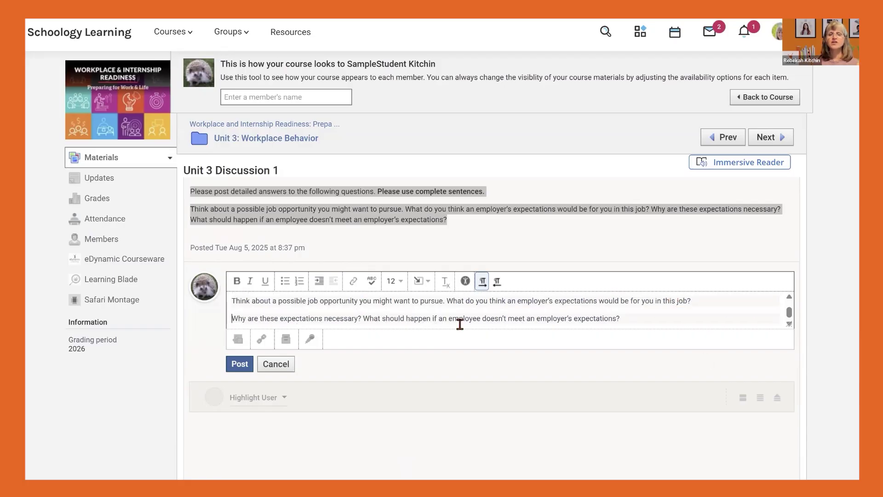
{"action": "left_click", "coordinate": [362, 317]}
{"action": "key", "text": "Return"}
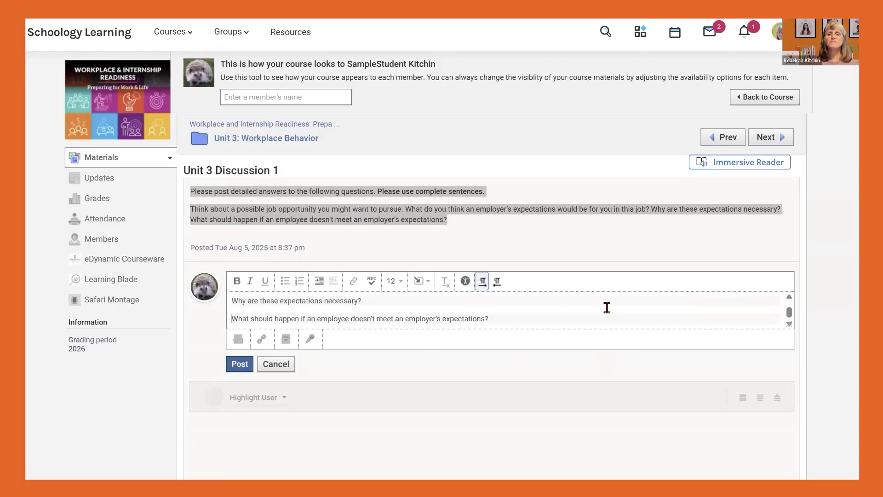
{"action": "scroll", "coordinate": [470, 316], "scroll_direction": "up", "scroll_amount": 2}
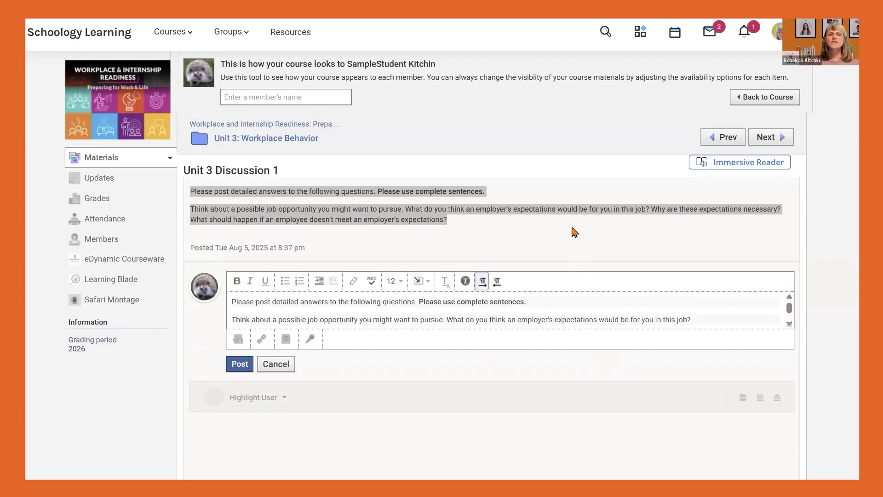
Step: Open the student's grades, leaving the discussion comment unposted, review the formative and summative scores, and return to the teacher's course view
{"action": "left_click", "coordinate": [96, 199]}
{"action": "left_click", "coordinate": [491, 78]}
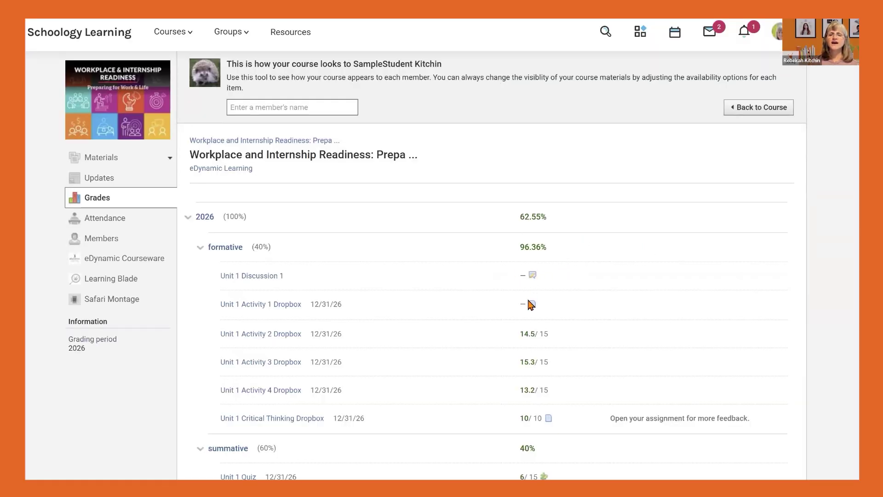
{"action": "scroll", "coordinate": [533, 307], "scroll_direction": "down", "scroll_amount": 2}
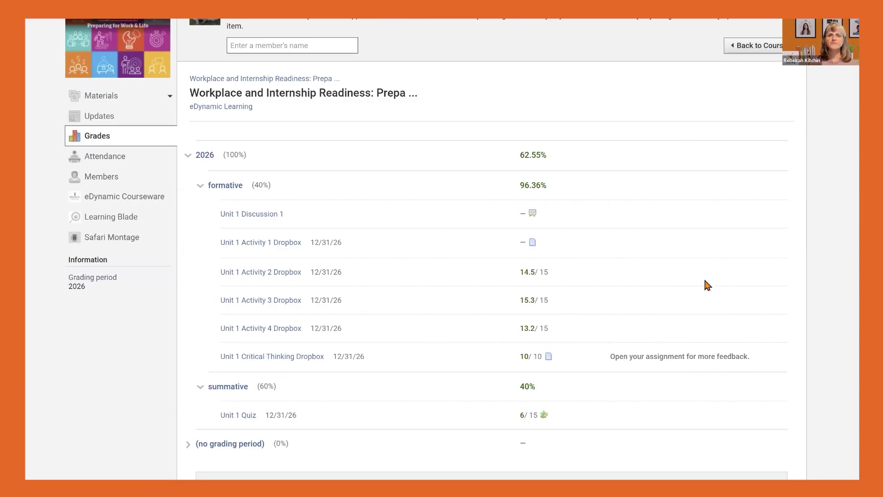
{"action": "left_click", "coordinate": [753, 51]}
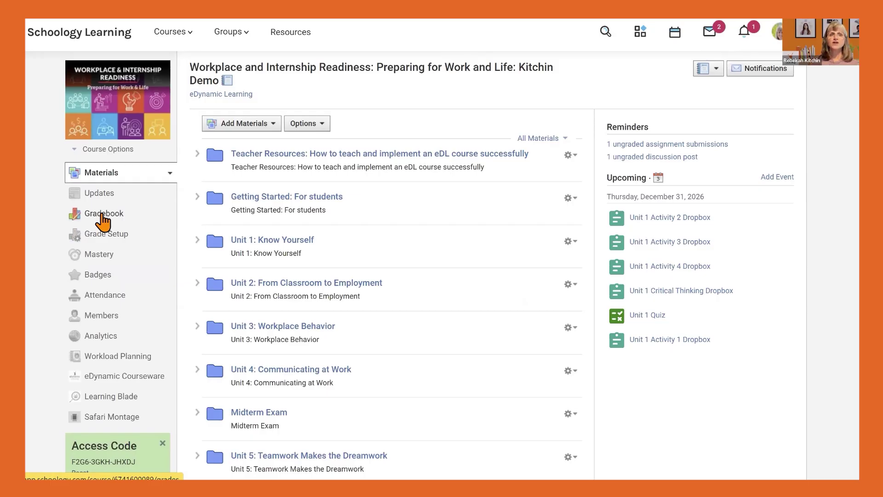
Step: Open the student's Unit 1 Critical Thinking Dropbox submission from the gradebook, submit grade 10 with the feedback comment shown to the student, and close it
{"action": "left_click", "coordinate": [102, 214]}
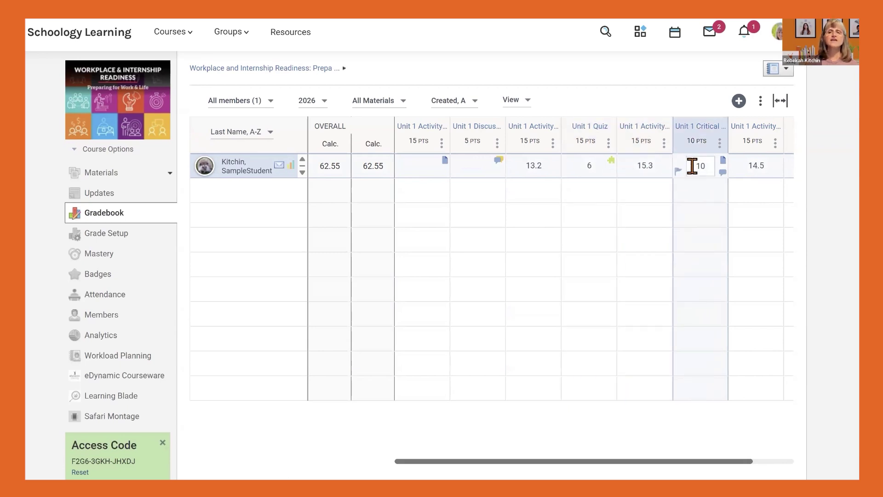
{"action": "left_click", "coordinate": [722, 162]}
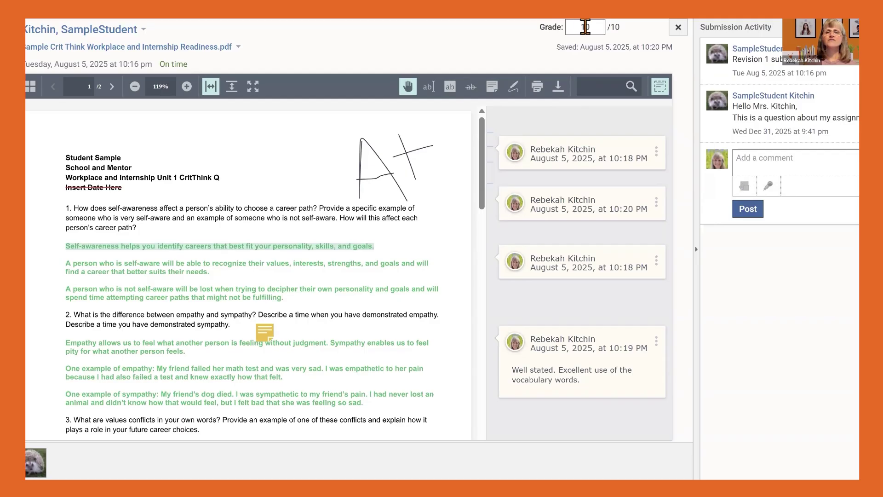
{"action": "left_click", "coordinate": [594, 29]}
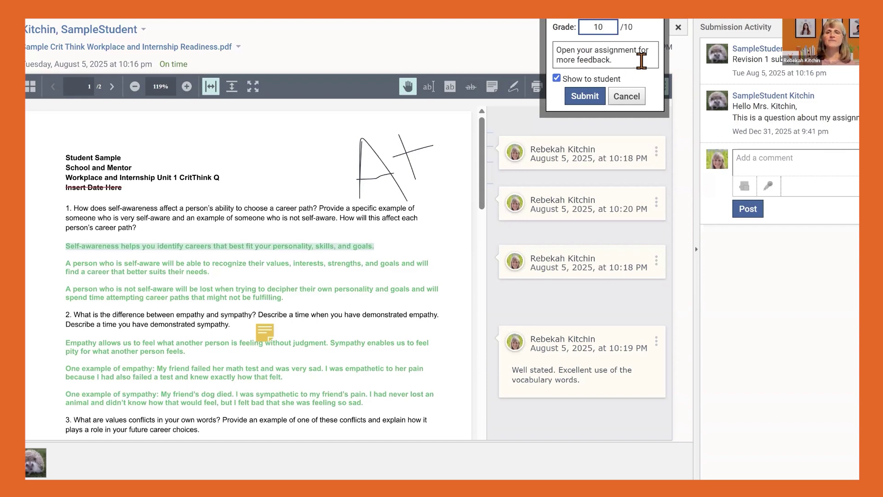
{"action": "left_click", "coordinate": [581, 99]}
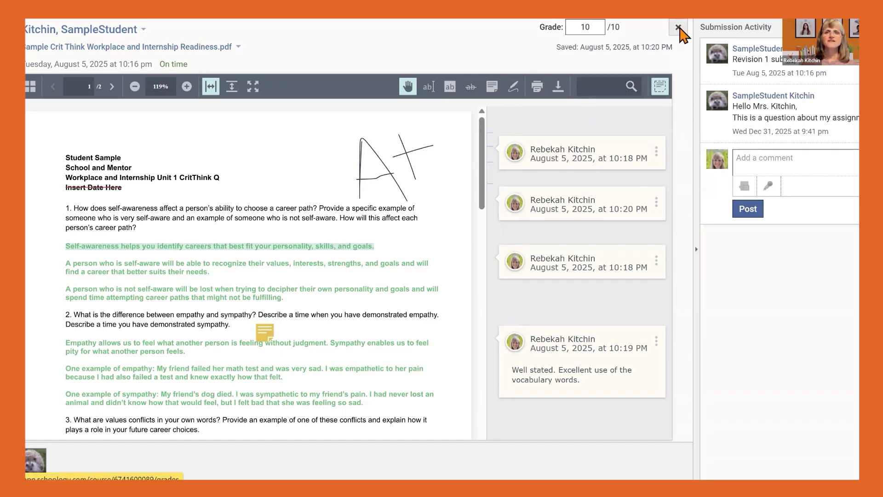
{"action": "left_click", "coordinate": [679, 28]}
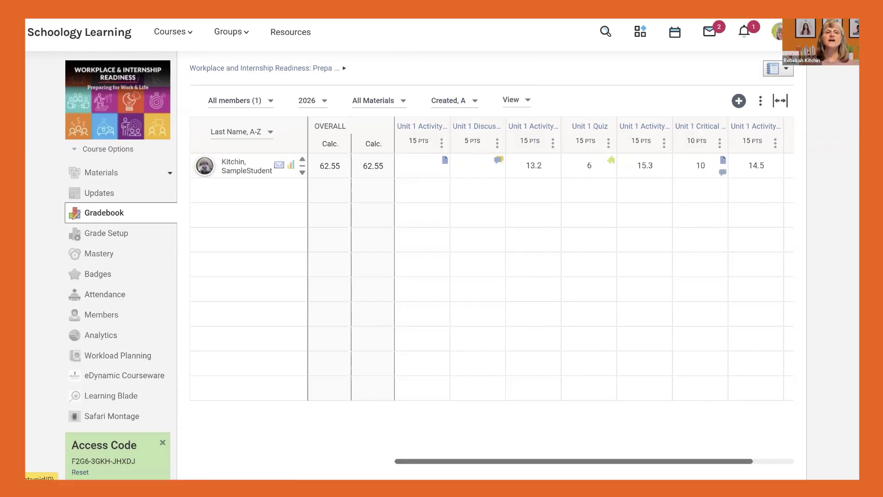
Step: Go to the Unit 3: Workplace Behavior folder in the course materials and open Unit 3 Discussion 1 for editing
{"action": "left_click", "coordinate": [110, 173]}
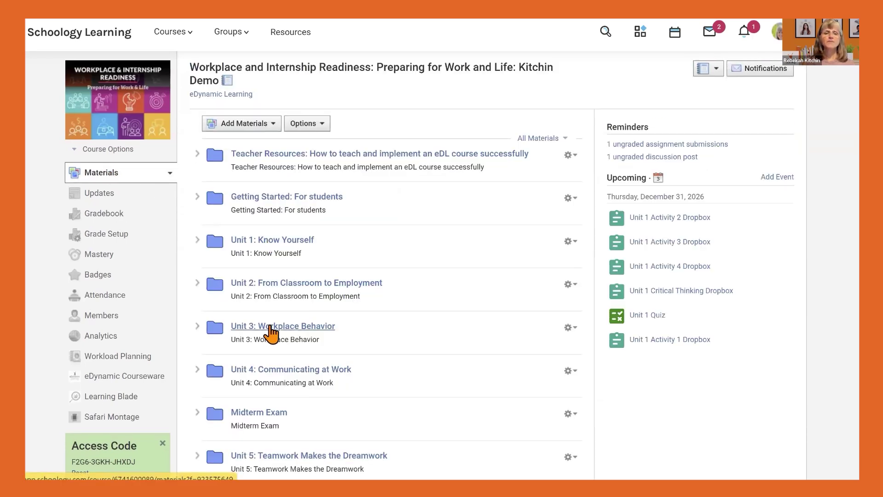
{"action": "left_click", "coordinate": [272, 330]}
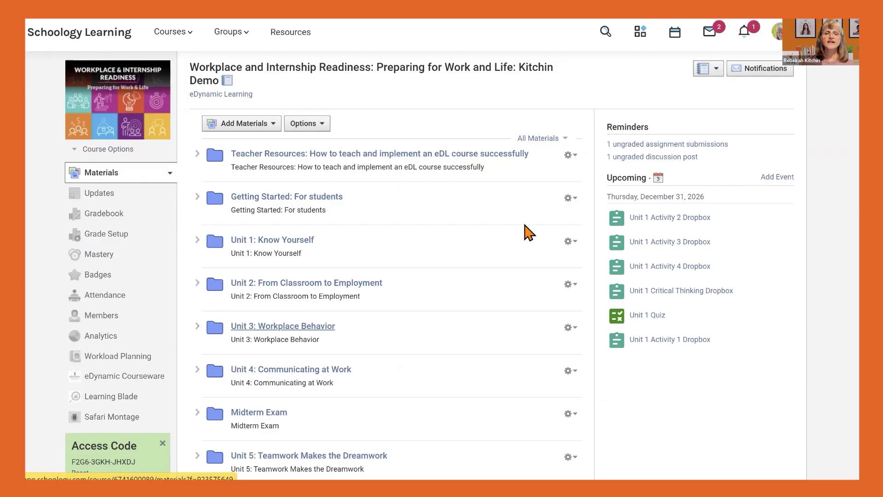
{"action": "scroll", "coordinate": [584, 214], "scroll_direction": "down", "scroll_amount": 12}
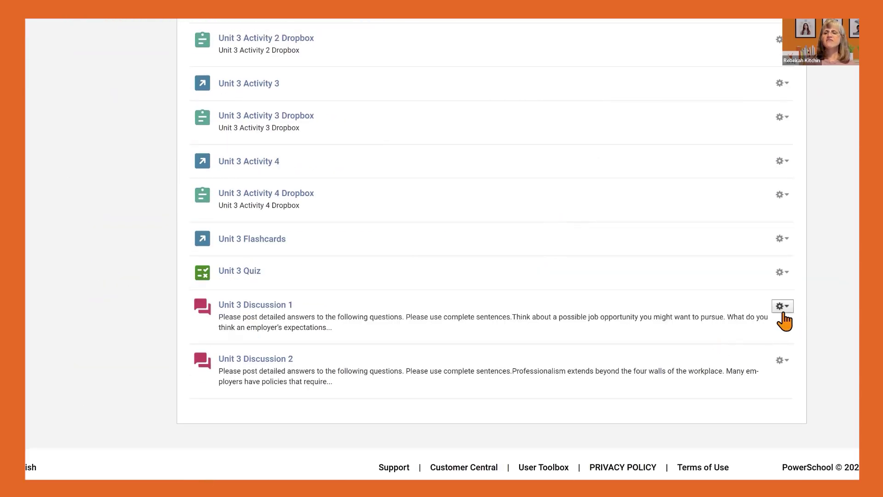
{"action": "left_click", "coordinate": [782, 307]}
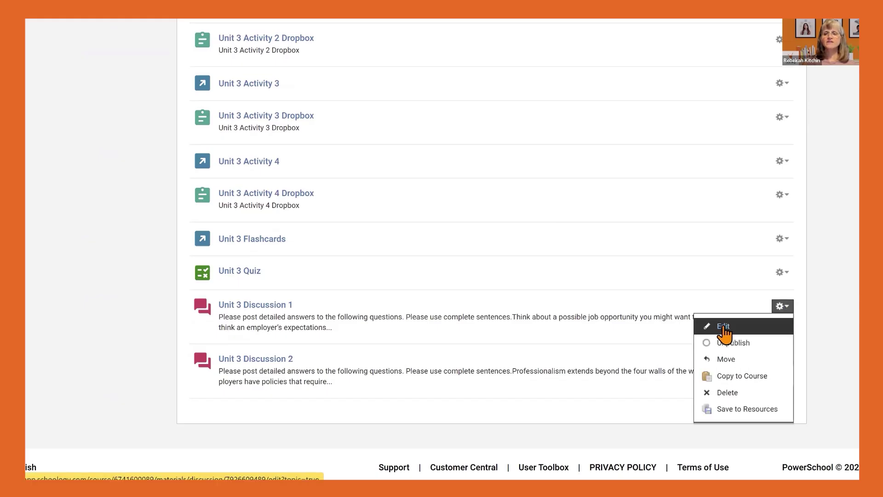
{"action": "left_click", "coordinate": [723, 328]}
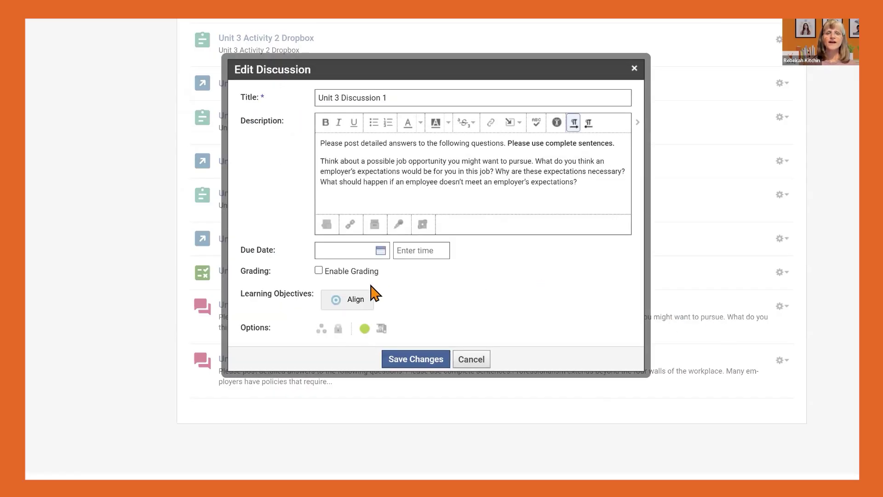
Step: Try enabling grading for Unit 3 Discussion 1 with 5 points in the formative category, and cancel without saving
{"action": "left_click", "coordinate": [319, 271]}
{"action": "left_click_drag", "start_coordinate": [485, 244], "coordinate": [460, 244]}
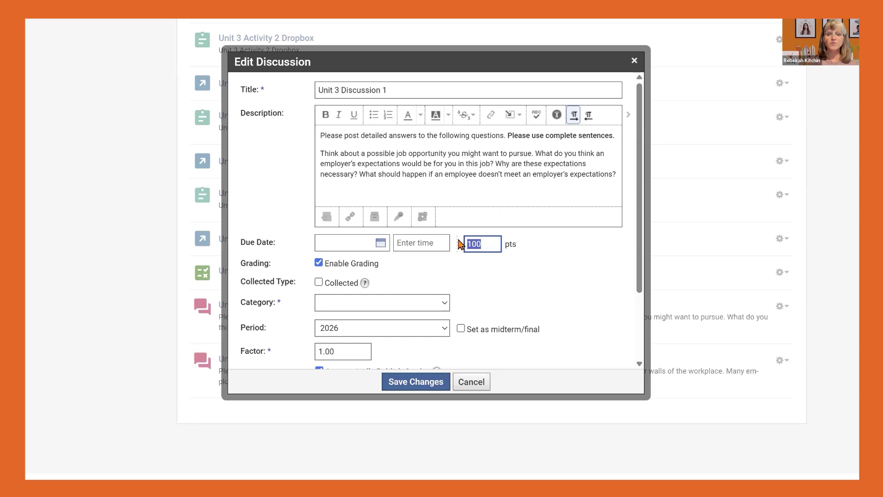
{"action": "type", "text": "5"}
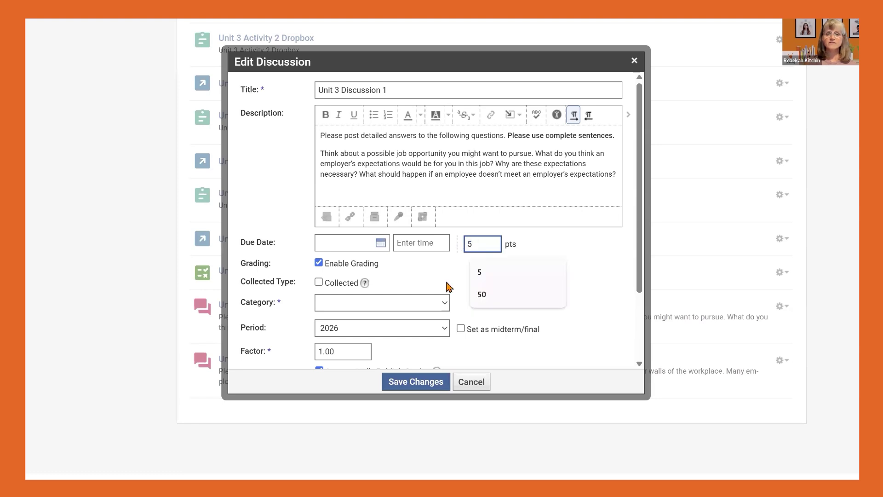
{"action": "left_click", "coordinate": [445, 305]}
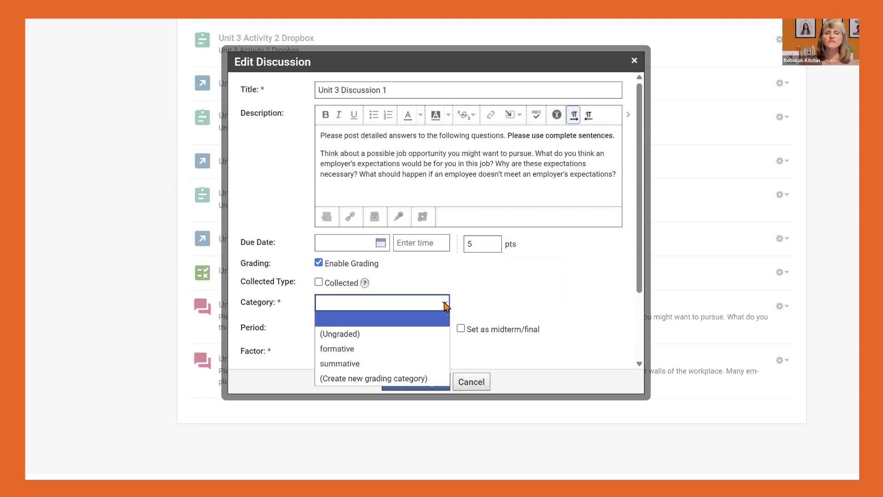
{"action": "left_click", "coordinate": [349, 351]}
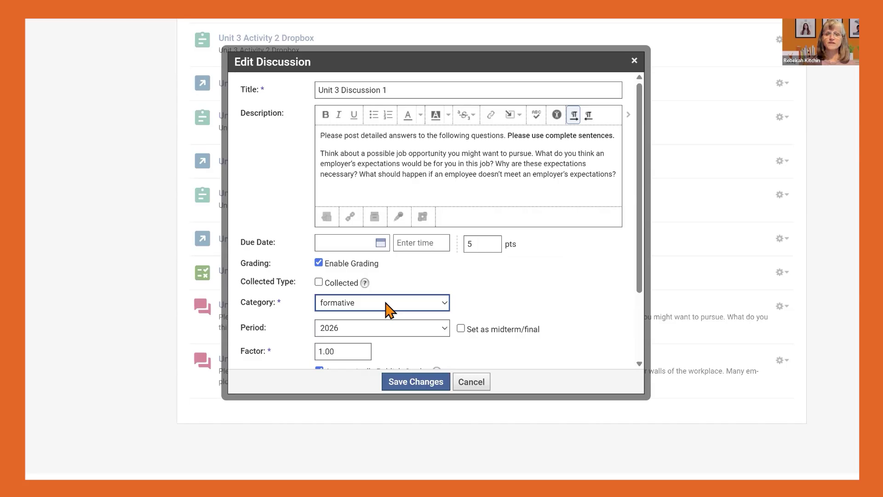
{"action": "left_click", "coordinate": [473, 384]}
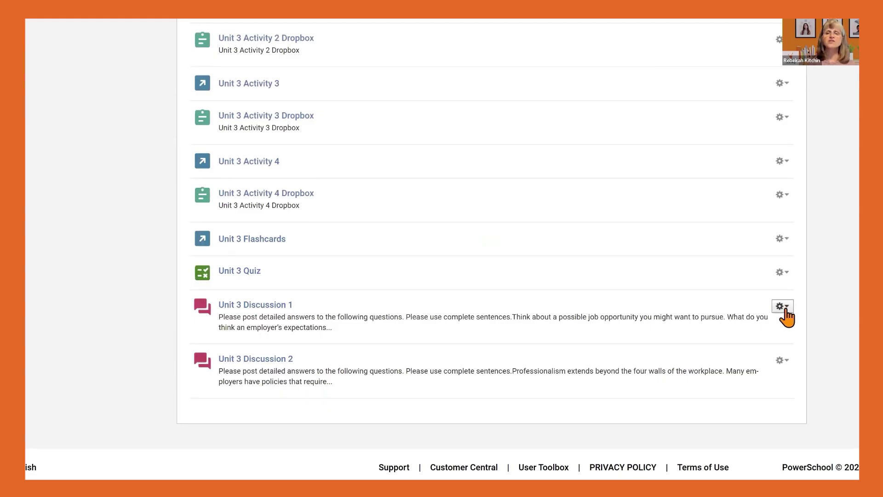
Step: Reopen the Unit 3 Discussion 1 settings, enable grading to show its options, and cancel without saving
{"action": "left_click", "coordinate": [785, 309]}
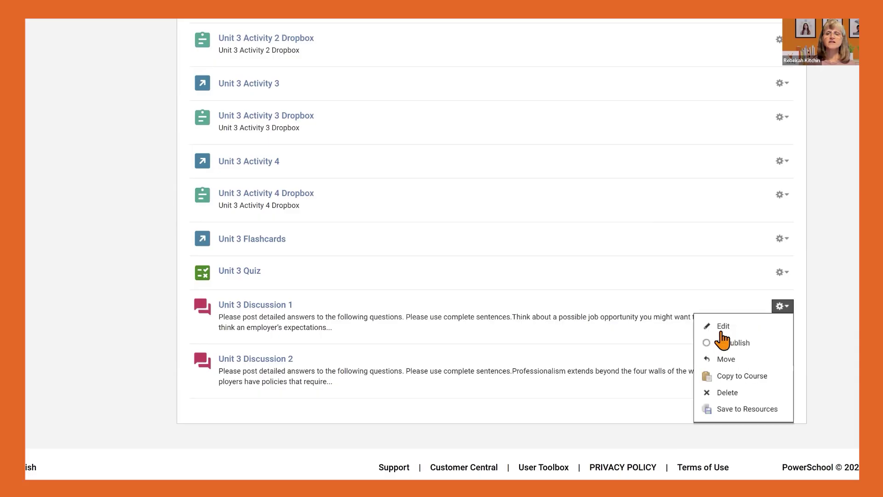
{"action": "left_click", "coordinate": [724, 325]}
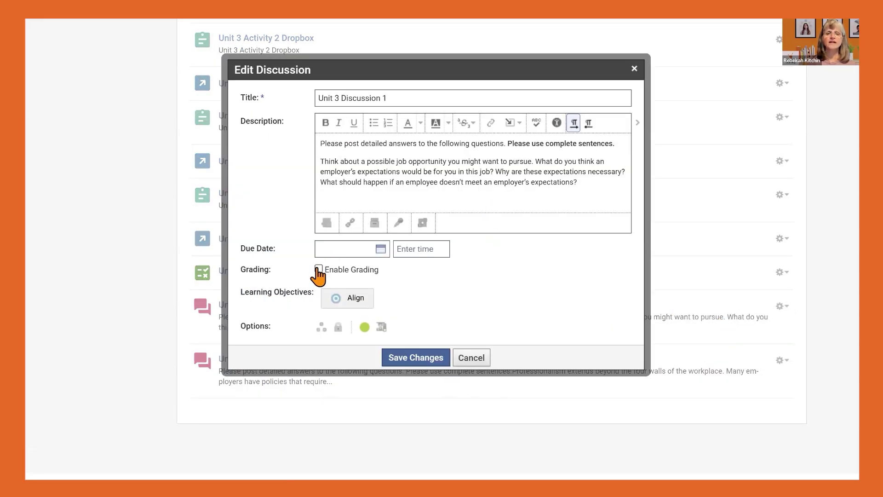
{"action": "left_click", "coordinate": [318, 269]}
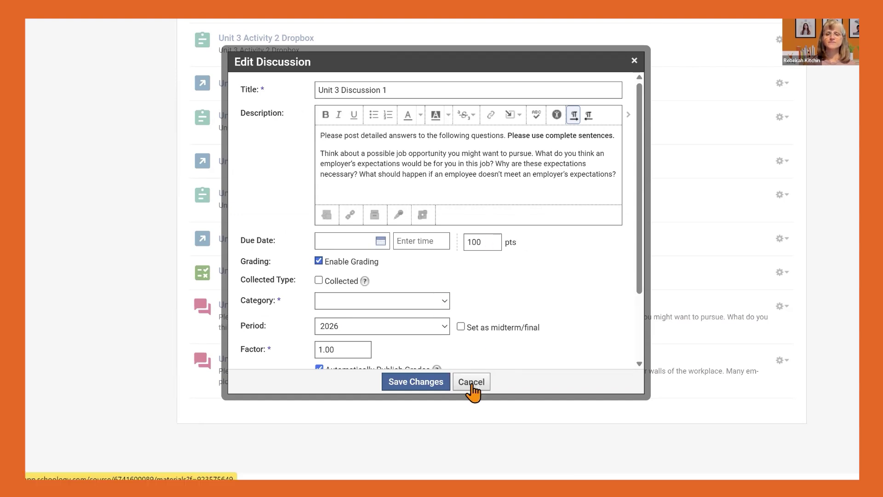
{"action": "left_click", "coordinate": [472, 385]}
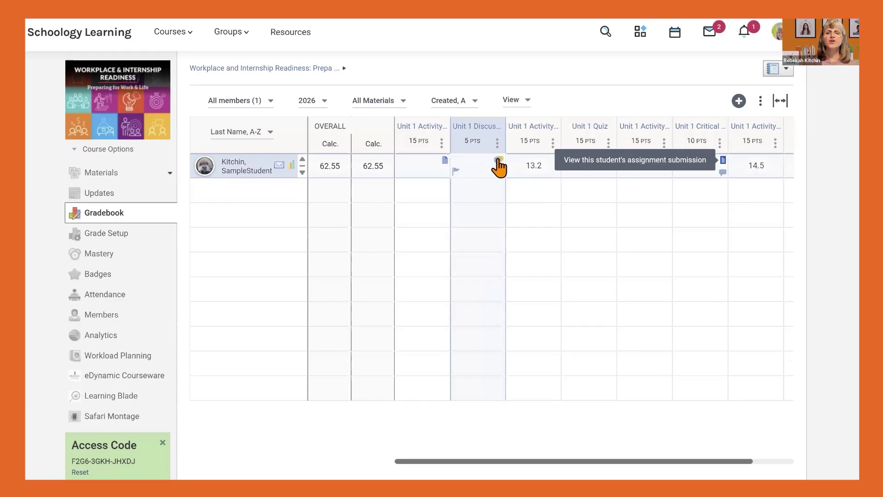
Step: Open the student's Unit 1 Discussion 1 post from the gradebook, review the post and its grading controls, and leave the discussion
{"action": "left_click", "coordinate": [499, 162]}
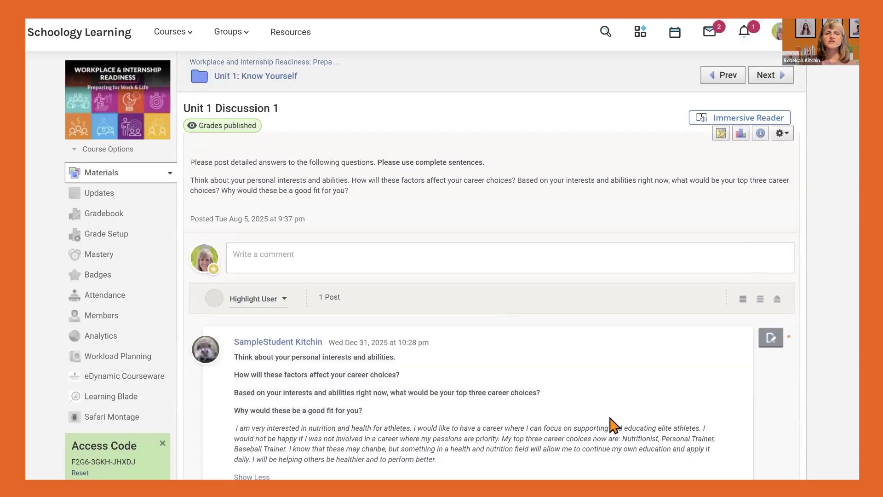
{"action": "scroll", "coordinate": [636, 377], "scroll_direction": "down", "scroll_amount": 2}
{"action": "scroll", "coordinate": [637, 377], "scroll_direction": "down", "scroll_amount": 2}
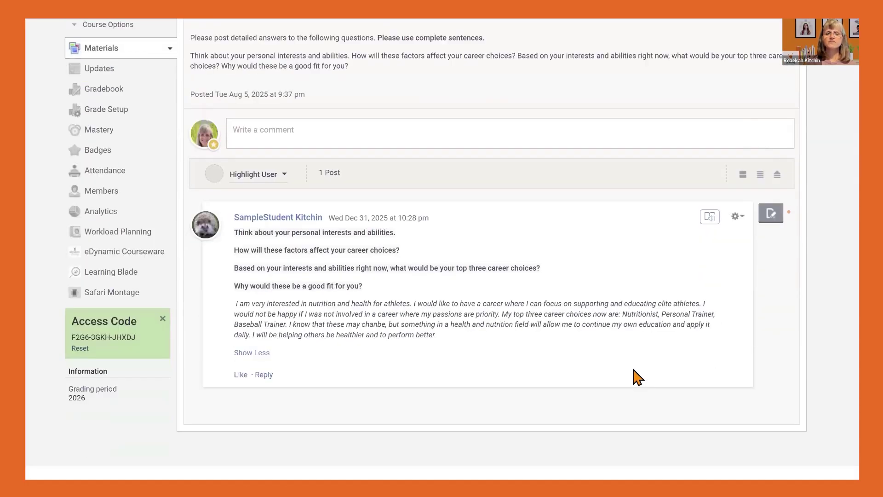
{"action": "scroll", "coordinate": [637, 377], "scroll_direction": "down", "scroll_amount": 1}
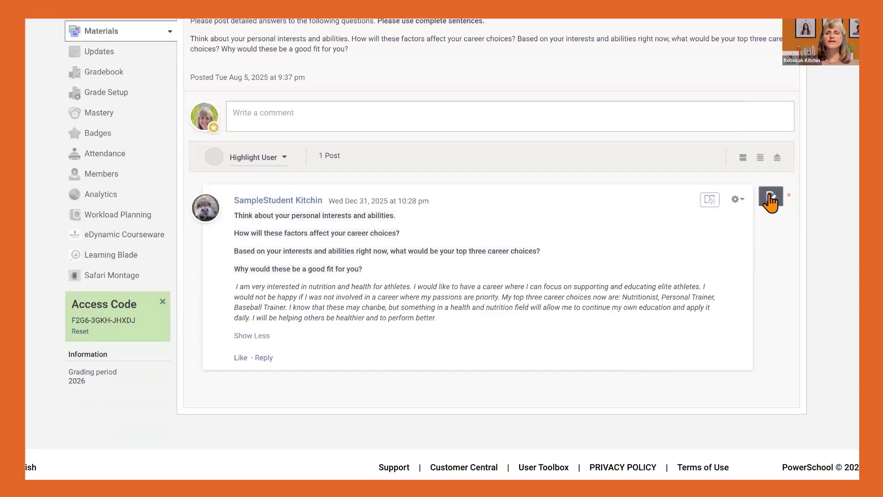
{"action": "scroll", "coordinate": [774, 171], "scroll_direction": "up", "scroll_amount": 3}
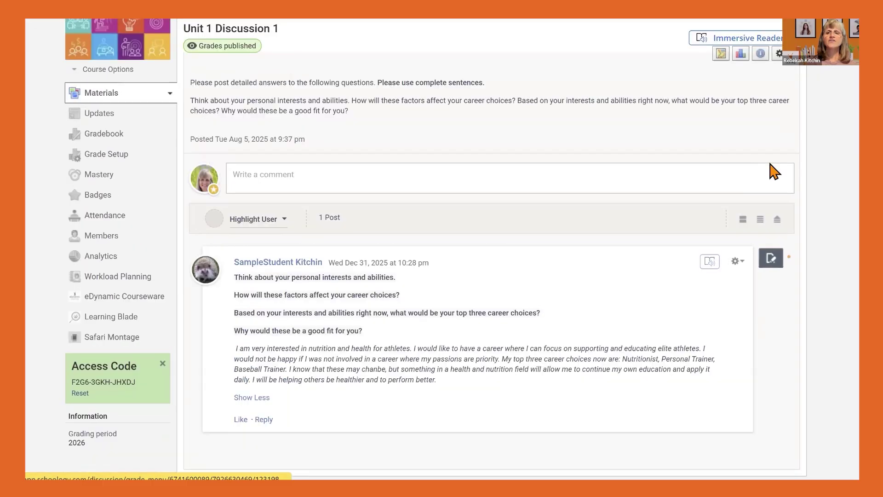
{"action": "scroll", "coordinate": [774, 171], "scroll_direction": "up", "scroll_amount": 3}
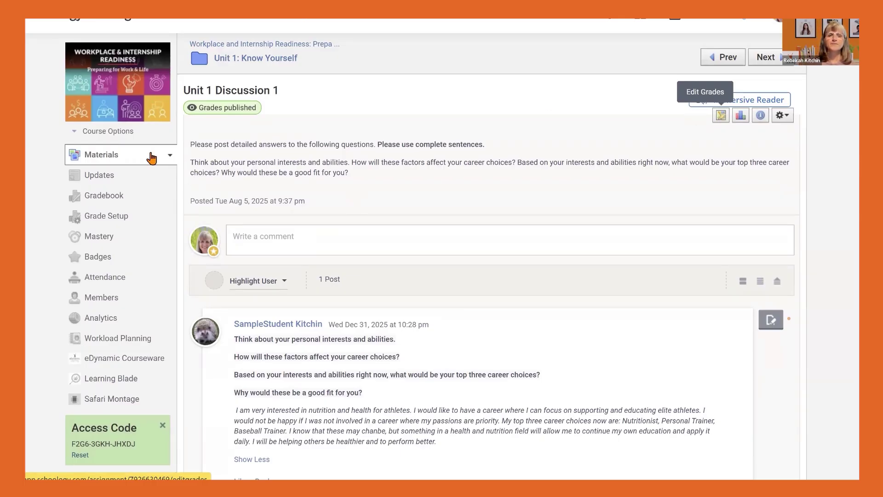
{"action": "left_click", "coordinate": [99, 158]}
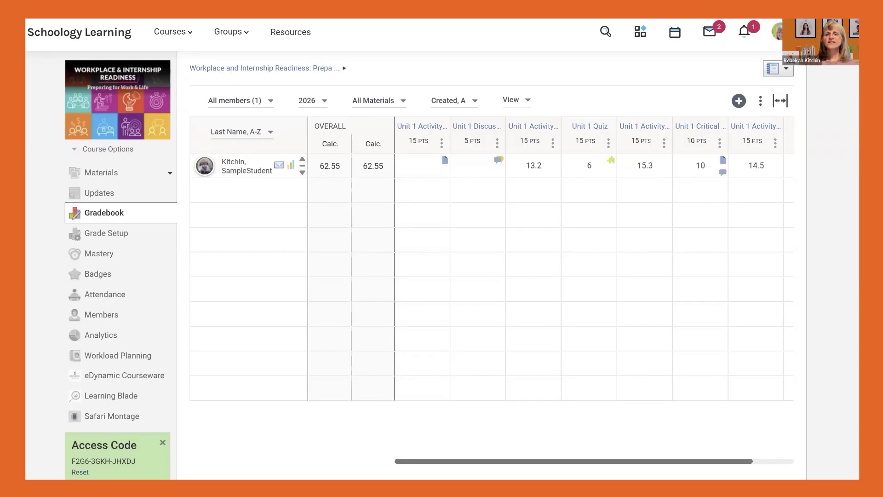
Step: Generate a printable gradebook report for the sample student for the 2026 grading period, view it, and return to the gradebook
{"action": "left_click", "coordinate": [760, 103]}
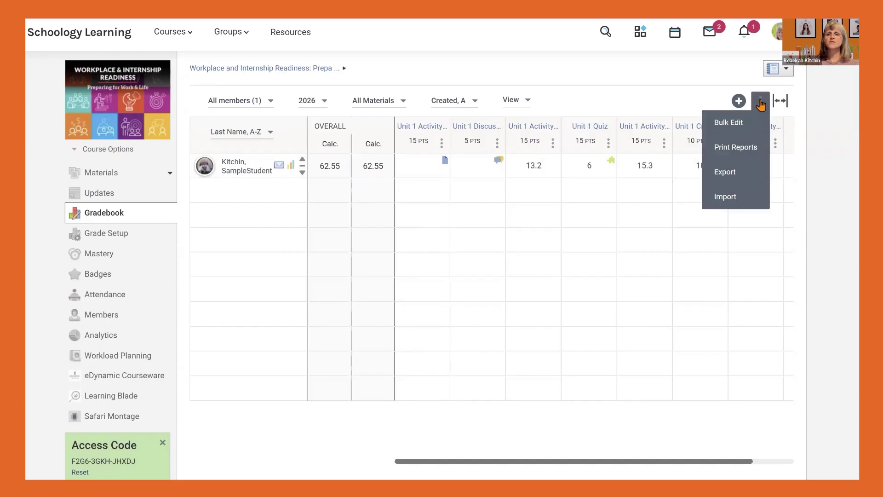
{"action": "left_click", "coordinate": [727, 151]}
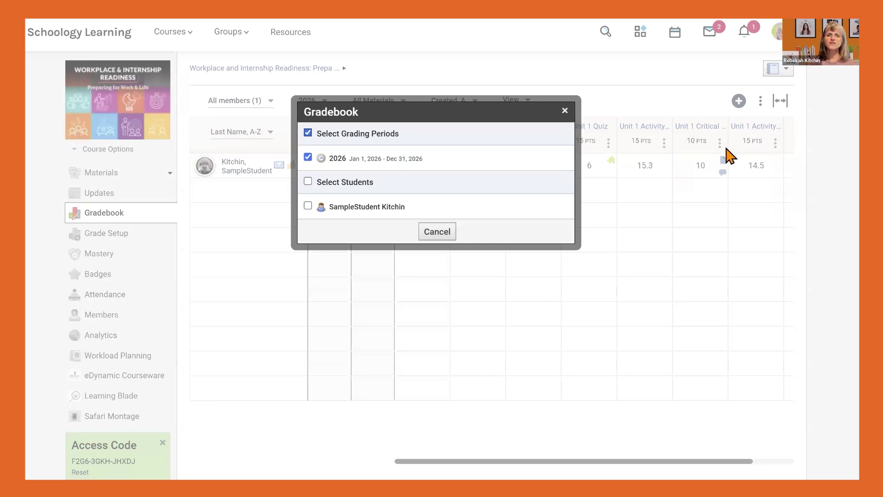
{"action": "left_click", "coordinate": [308, 206]}
{"action": "left_click", "coordinate": [405, 232]}
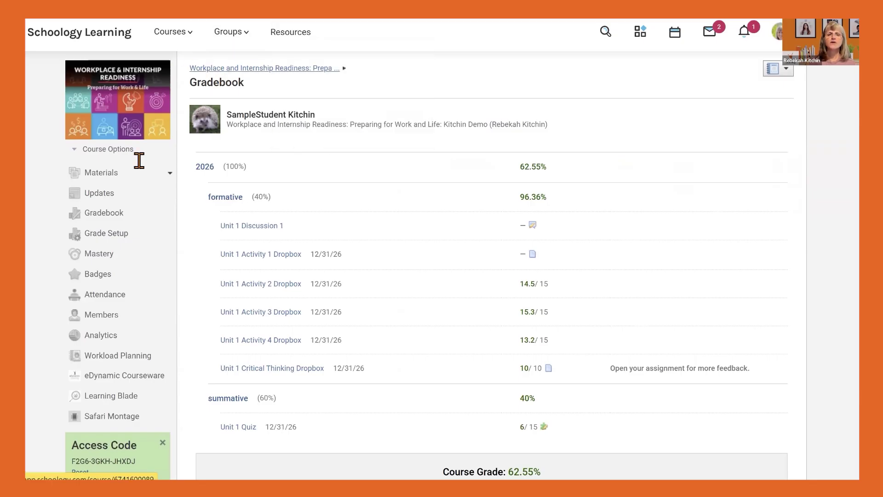
{"action": "left_click", "coordinate": [107, 214]}
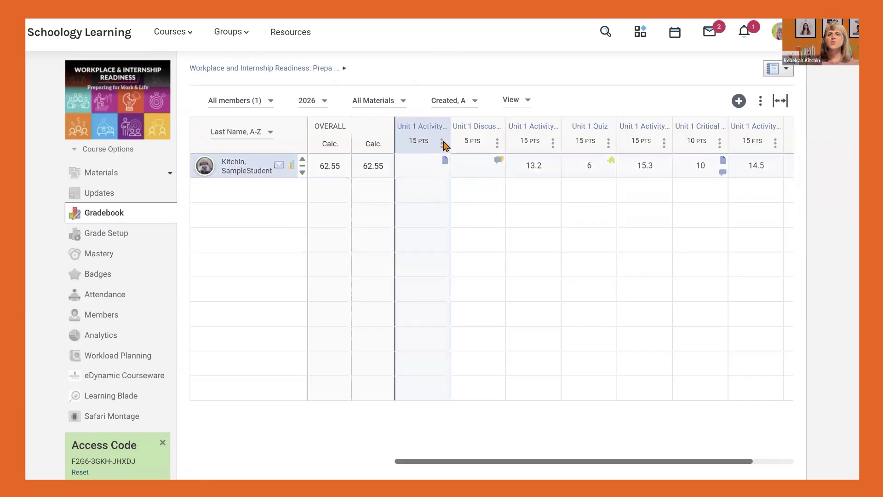
Step: View the grade statistics for the Unit 1 Quiz column in the gradebook and close them
{"action": "left_click", "coordinate": [609, 144]}
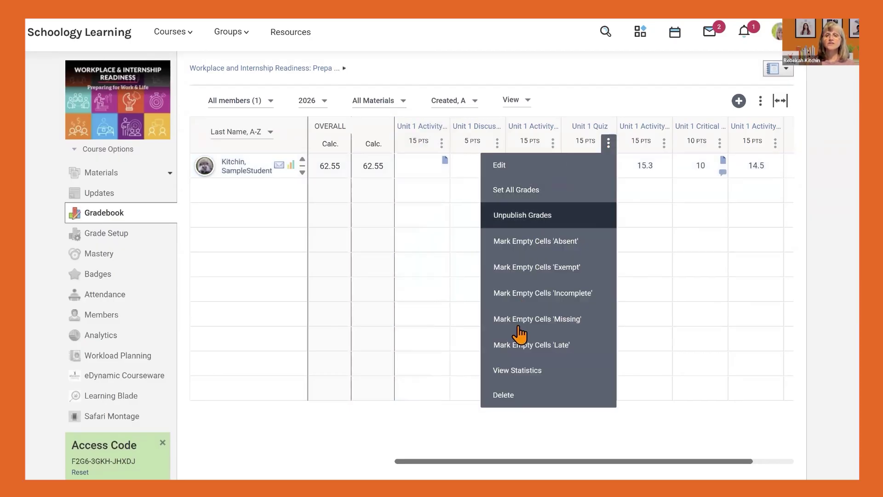
{"action": "left_click", "coordinate": [525, 373]}
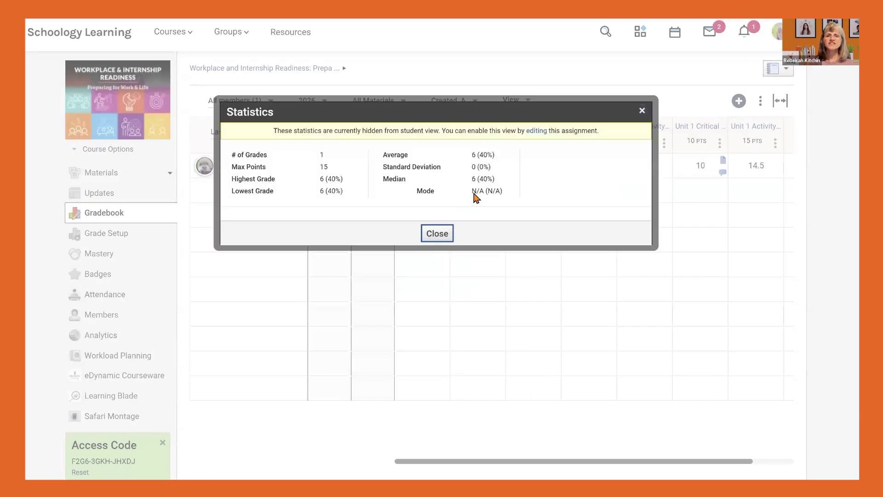
{"action": "left_click", "coordinate": [642, 112]}
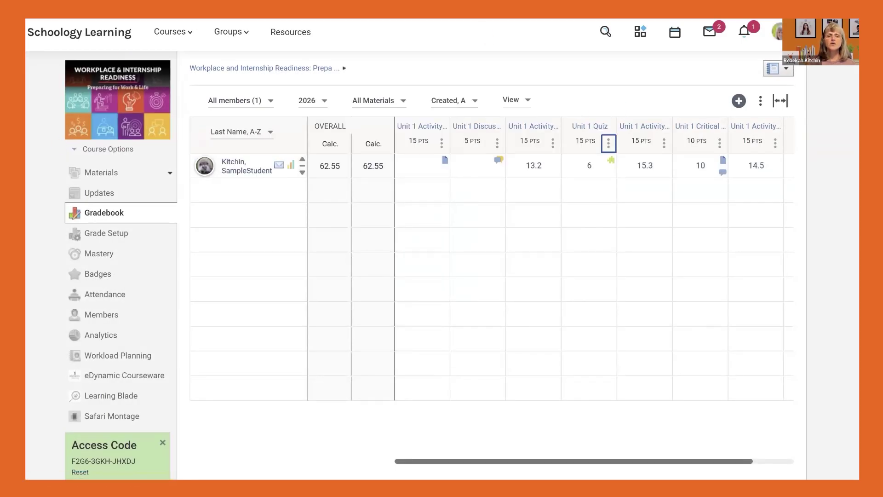
Step: Open the course analytics, review the sample student's assignment access and submission details, and return to the analytics overview
{"action": "left_click", "coordinate": [103, 337]}
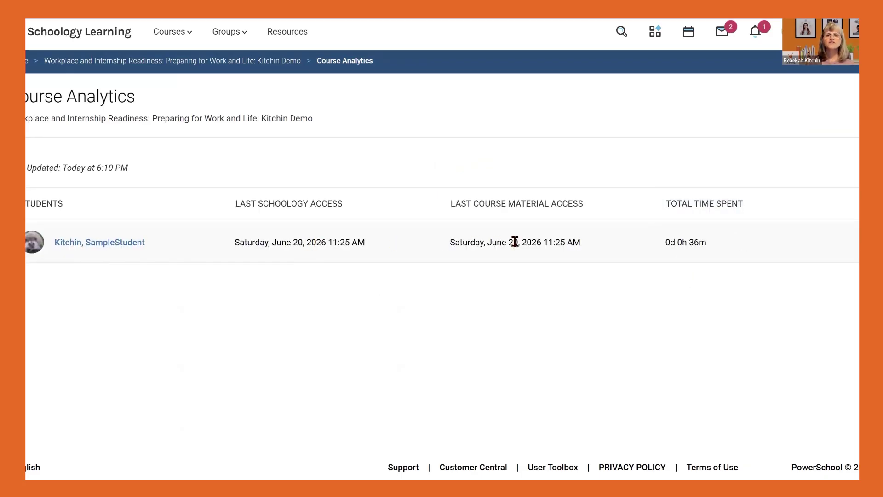
{"action": "left_click", "coordinate": [91, 245]}
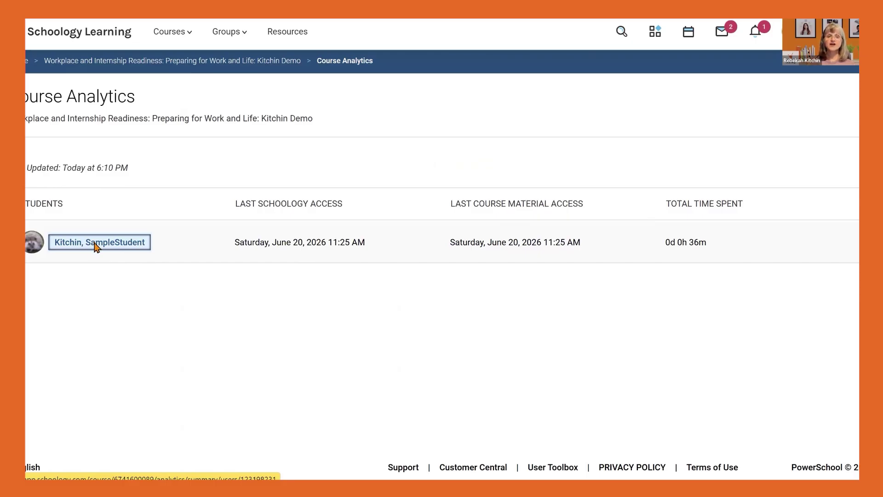
{"action": "left_click", "coordinate": [96, 247]}
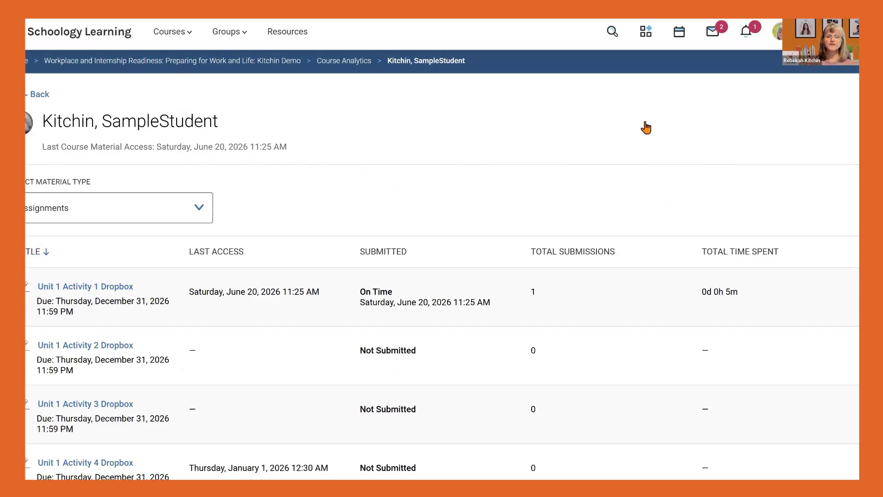
{"action": "left_click", "coordinate": [28, 104]}
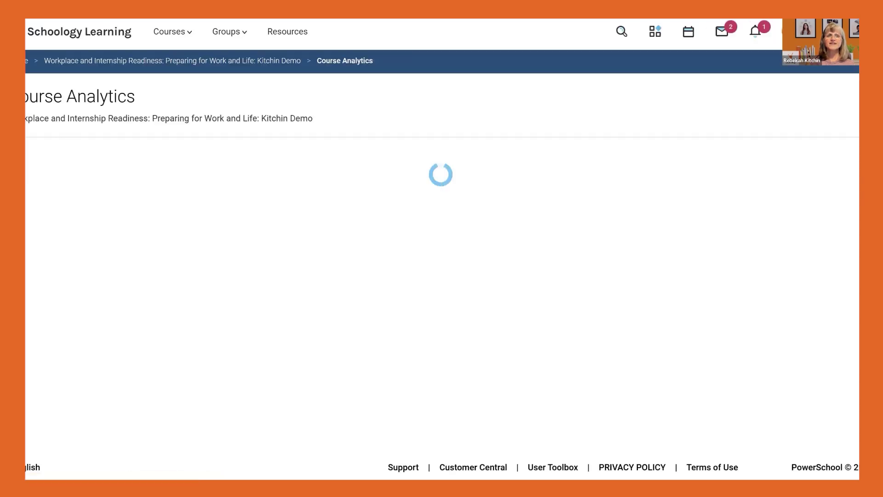
{"action": "left_click", "coordinate": [69, 9]}
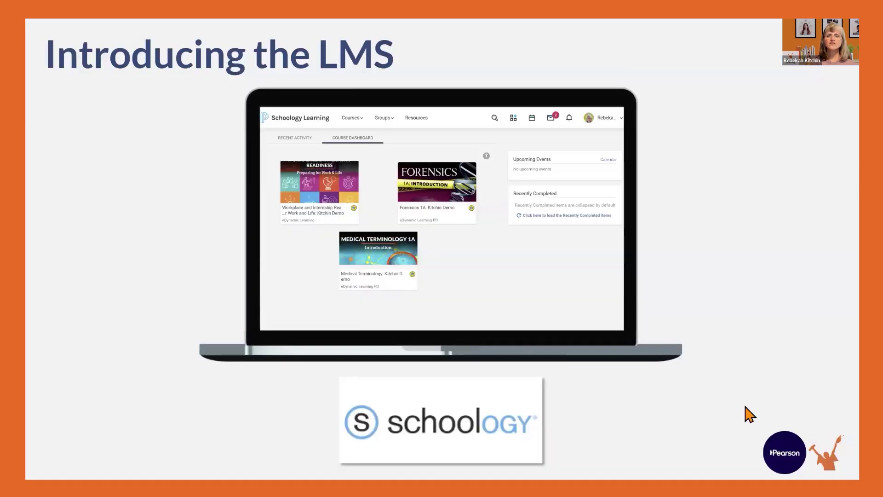
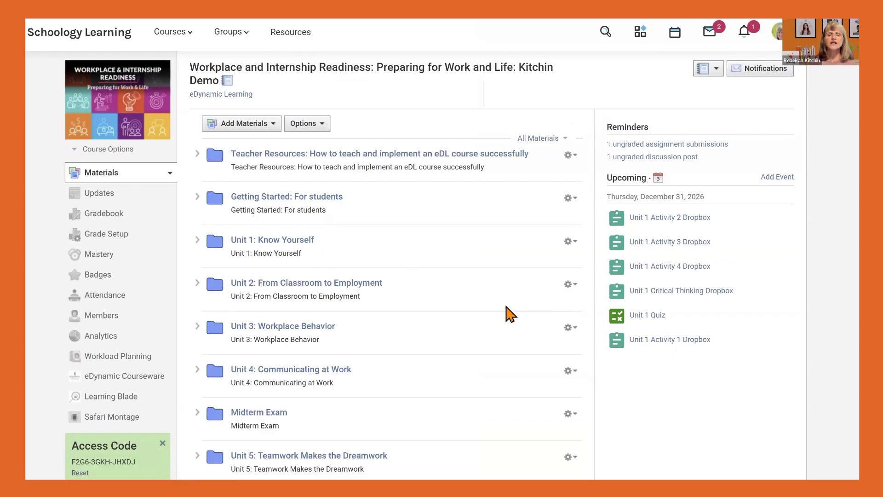
Step: Review the course's material folders down to the Final Exam and open the Unit 1: Know Yourself folder
{"action": "scroll", "coordinate": [508, 313], "scroll_direction": "down", "scroll_amount": 2}
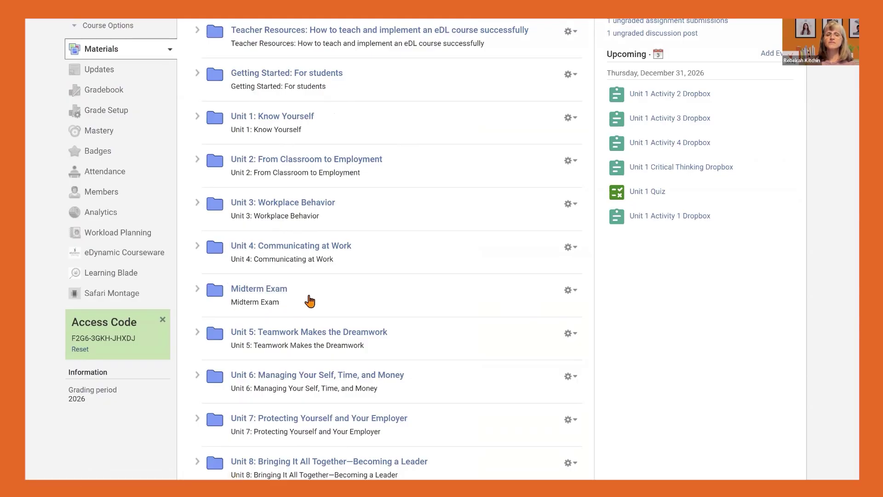
{"action": "scroll", "coordinate": [305, 304], "scroll_direction": "down", "scroll_amount": 3}
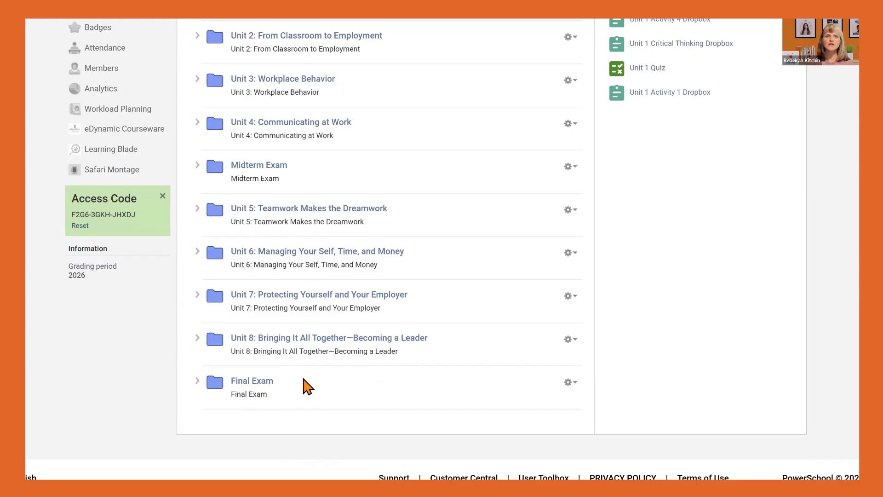
{"action": "scroll", "coordinate": [507, 221], "scroll_direction": "up", "scroll_amount": 3}
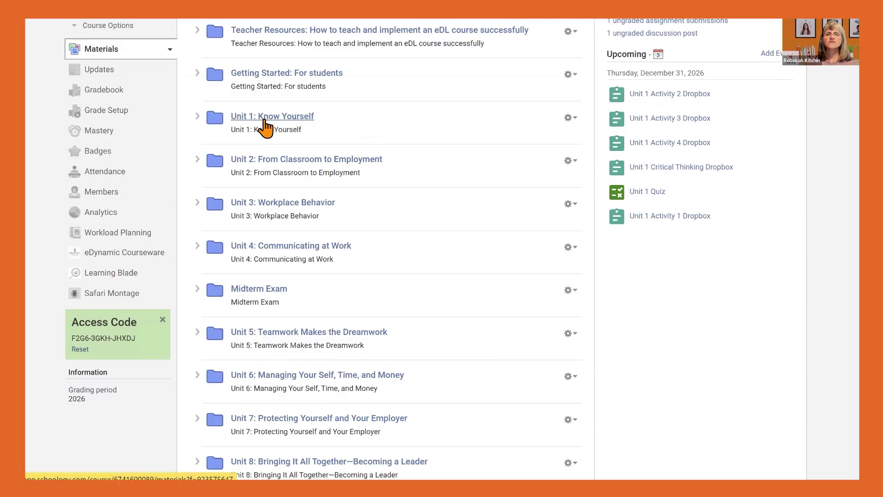
{"action": "left_click", "coordinate": [268, 119]}
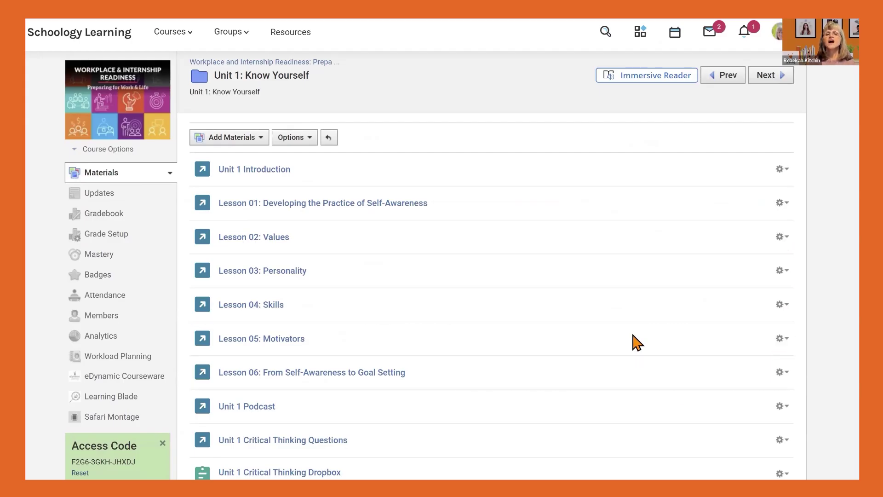
Step: Open the form for adding an assignment to the Unit 1 folder, review its settings, and close it without creating one
{"action": "scroll", "coordinate": [631, 355], "scroll_direction": "down", "scroll_amount": 1}
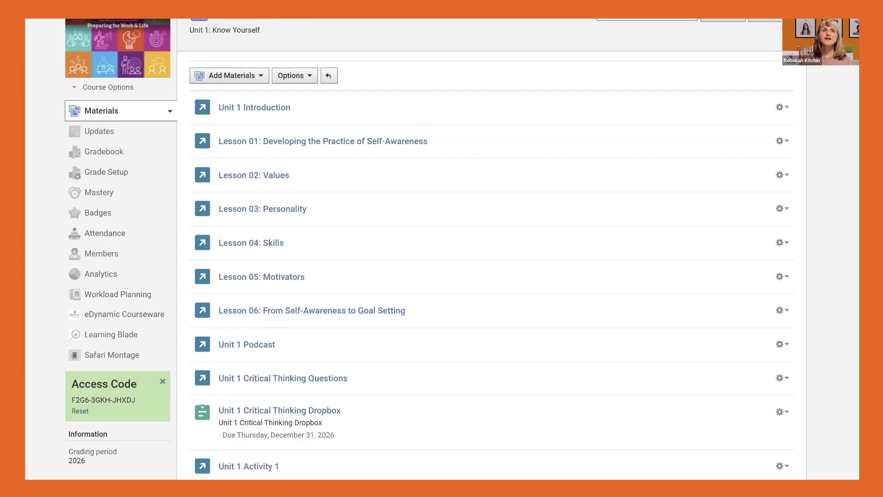
{"action": "left_click", "coordinate": [249, 77]}
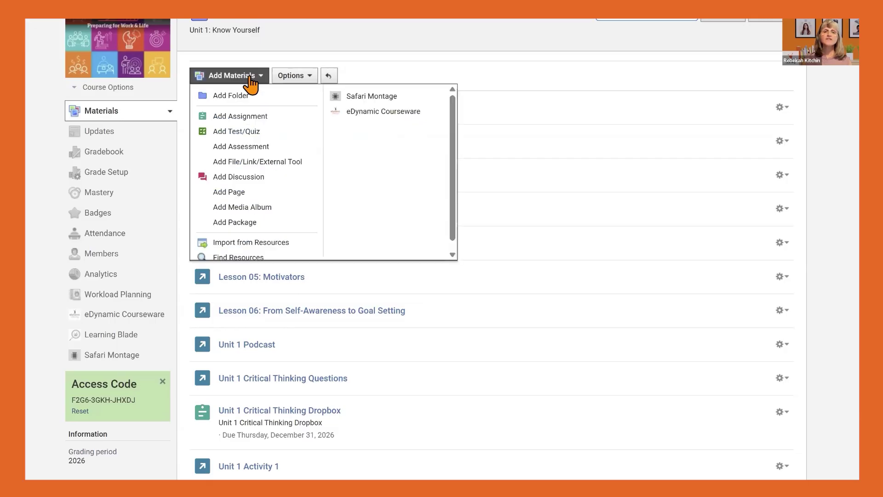
{"action": "left_click", "coordinate": [239, 119]}
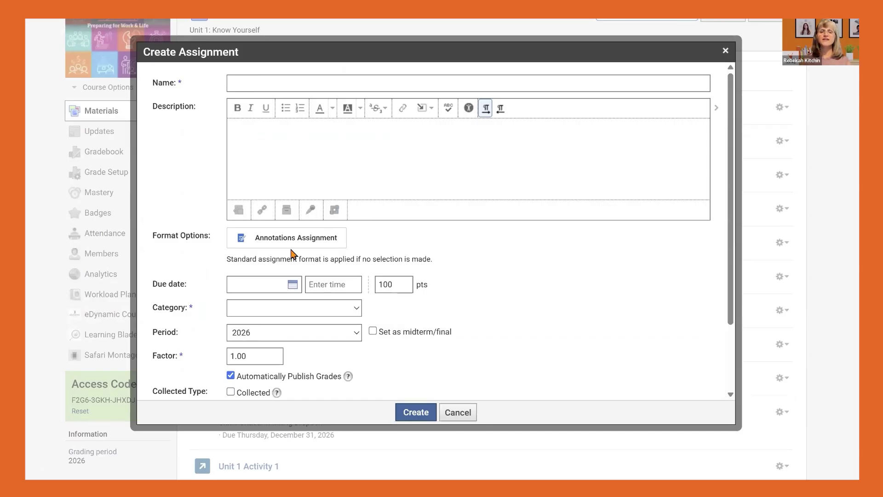
{"action": "scroll", "coordinate": [371, 255], "scroll_direction": "down", "scroll_amount": 1}
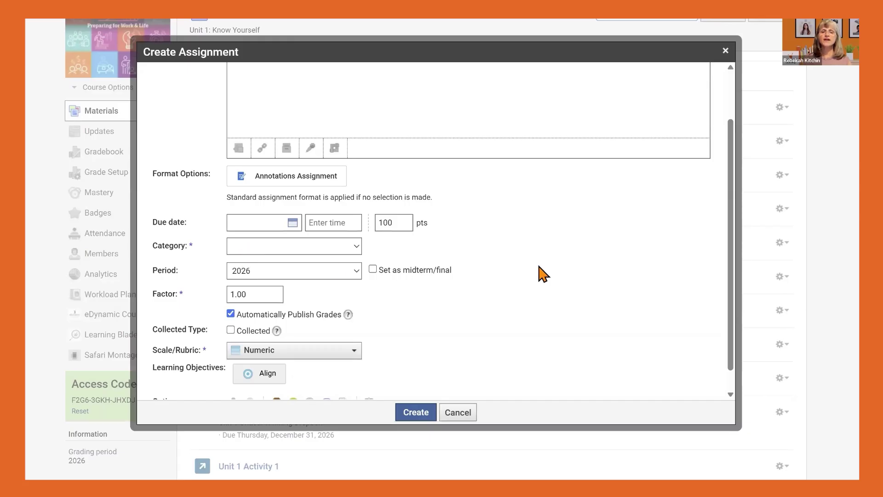
{"action": "scroll", "coordinate": [552, 257], "scroll_direction": "down", "scroll_amount": 1}
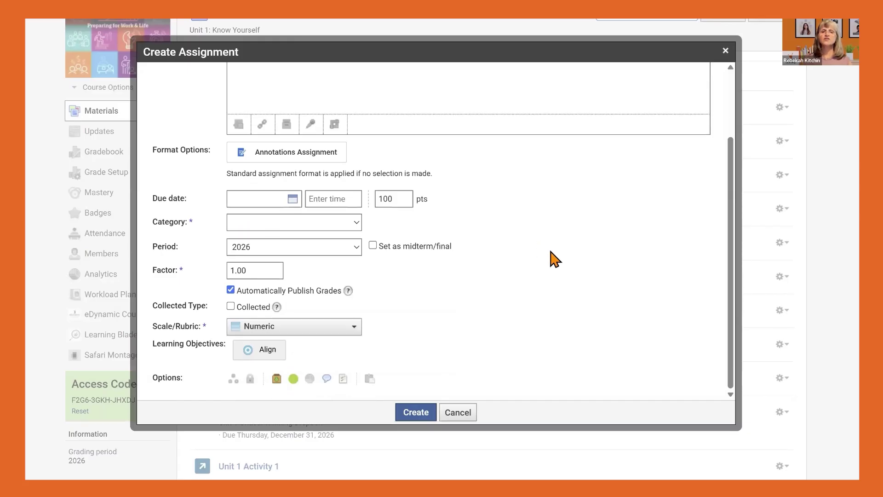
{"action": "scroll", "coordinate": [548, 258], "scroll_direction": "up", "scroll_amount": 2}
{"action": "scroll", "coordinate": [529, 285], "scroll_direction": "up", "scroll_amount": 2}
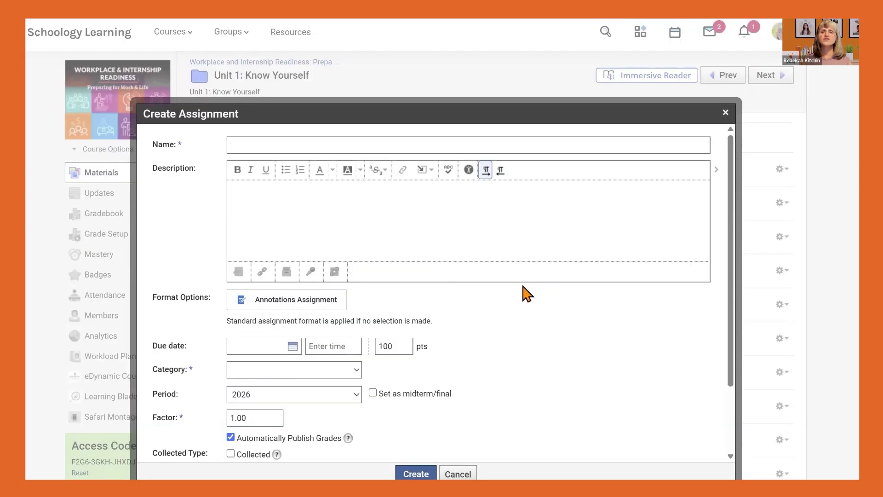
{"action": "left_click", "coordinate": [725, 112]}
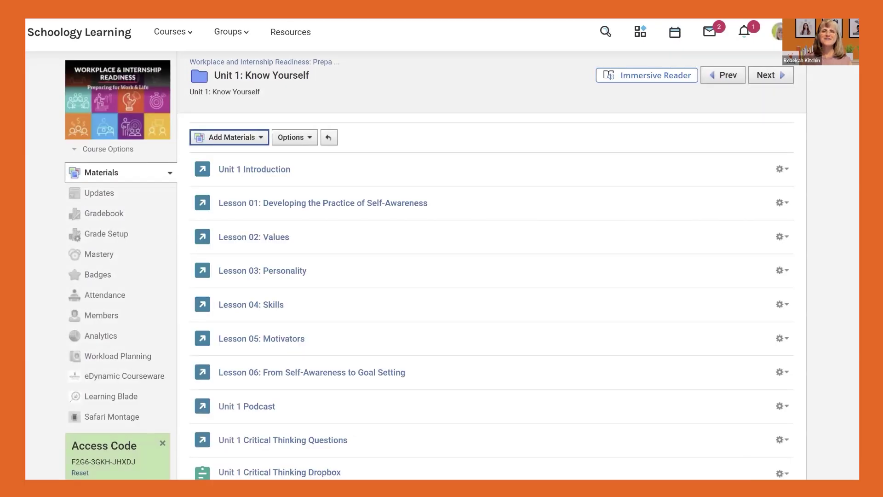
{"action": "left_click", "coordinate": [65, 19]}
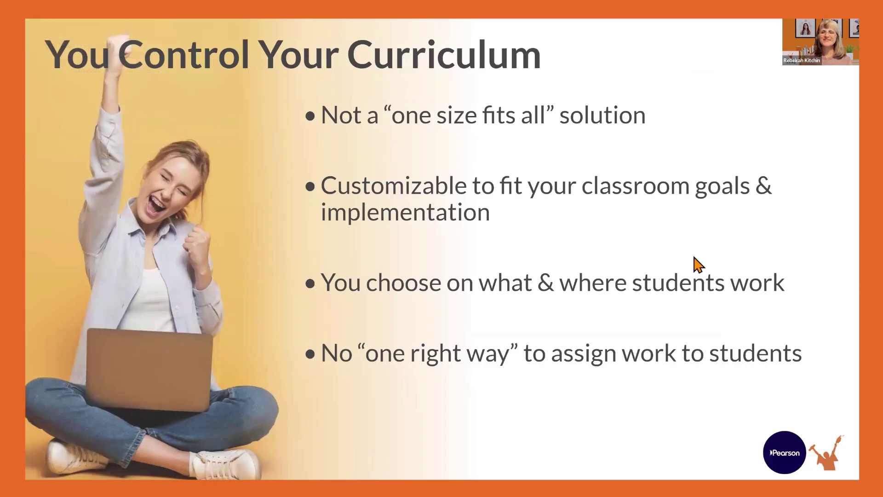
{"action": "key", "text": "Right"}
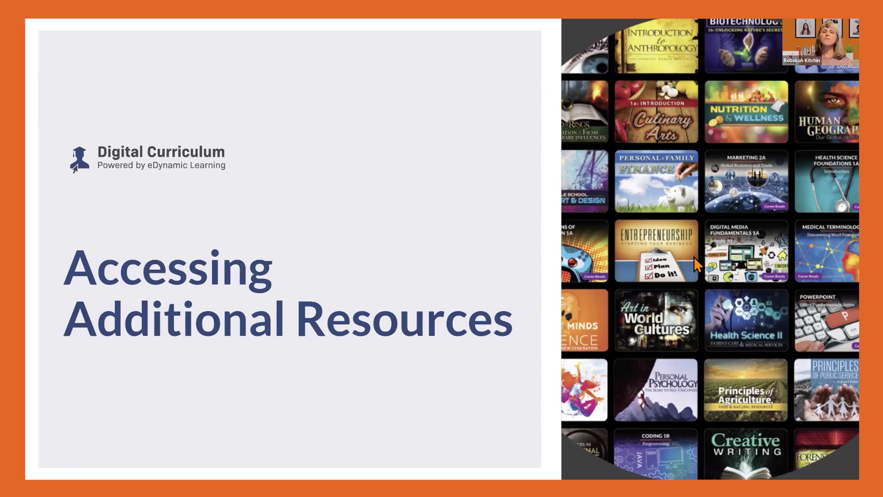
{"action": "left_click", "coordinate": [476, 181]}
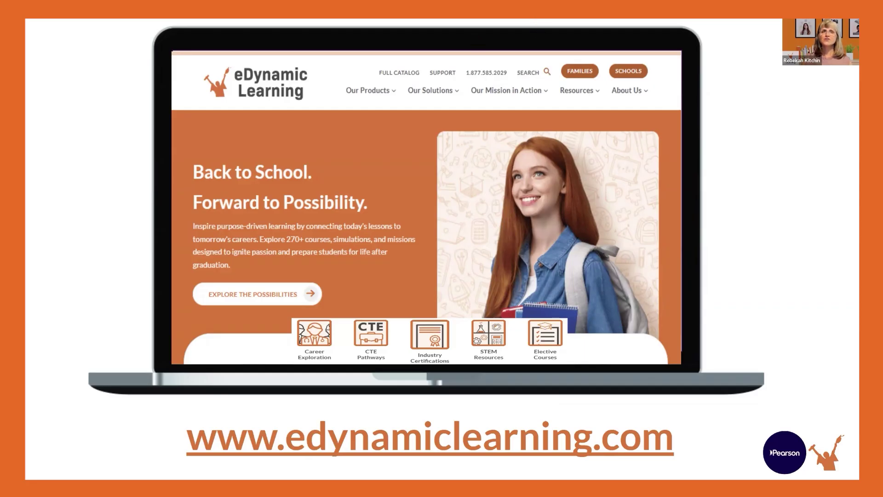
Step: Switch to the eDynamic Learning website, open its Support link in a new tab, and go to that tab
{"action": "left_click", "coordinate": [589, 19]}
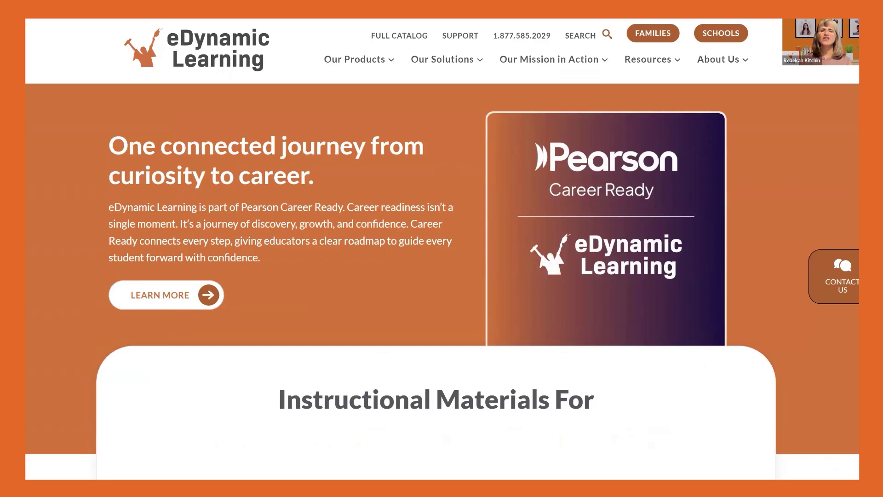
{"action": "right_click", "coordinate": [460, 37]}
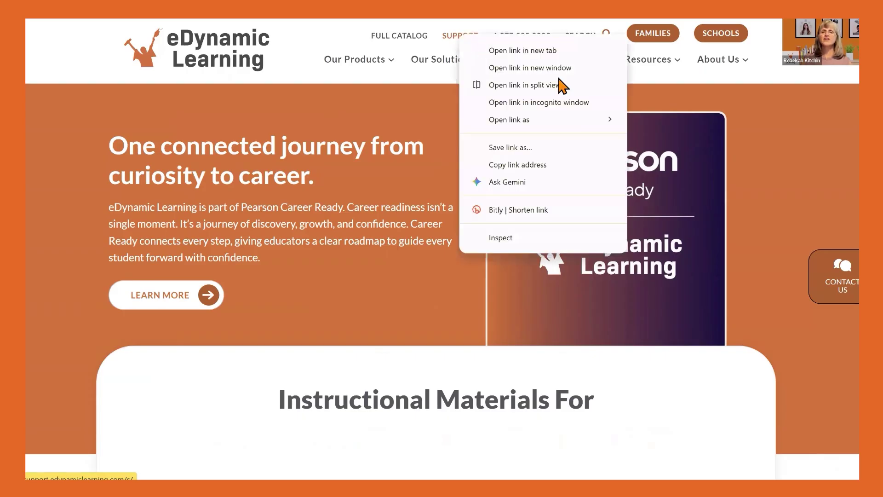
{"action": "left_click", "coordinate": [523, 51]}
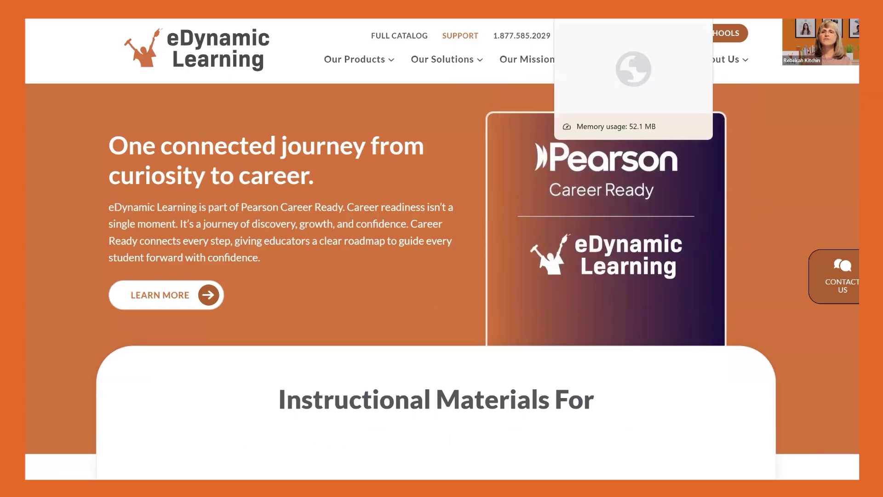
{"action": "left_click", "coordinate": [598, 9]}
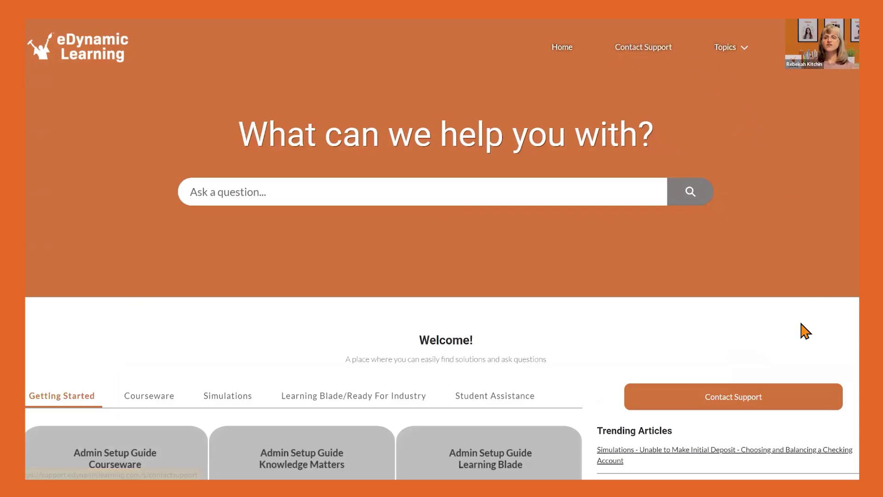
Step: Open the Contact Support form, view its Priority options, and return to the eDynamic Learning home page
{"action": "left_click", "coordinate": [742, 399]}
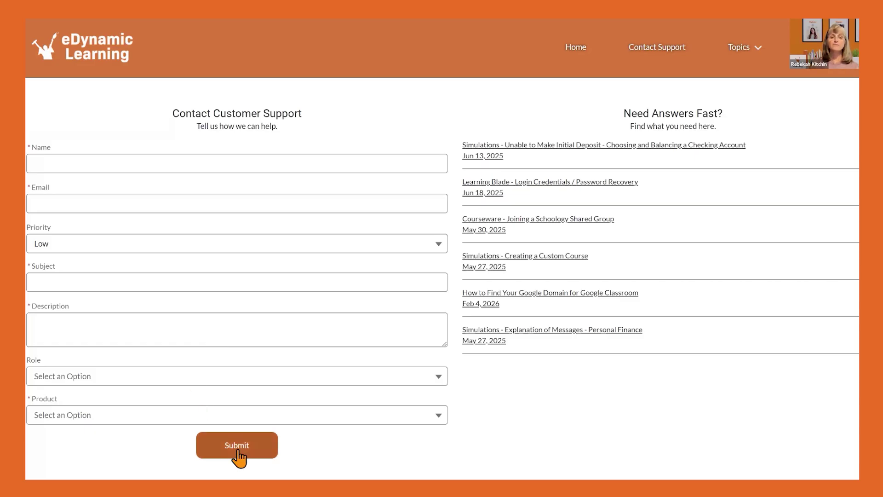
{"action": "left_click", "coordinate": [435, 251]}
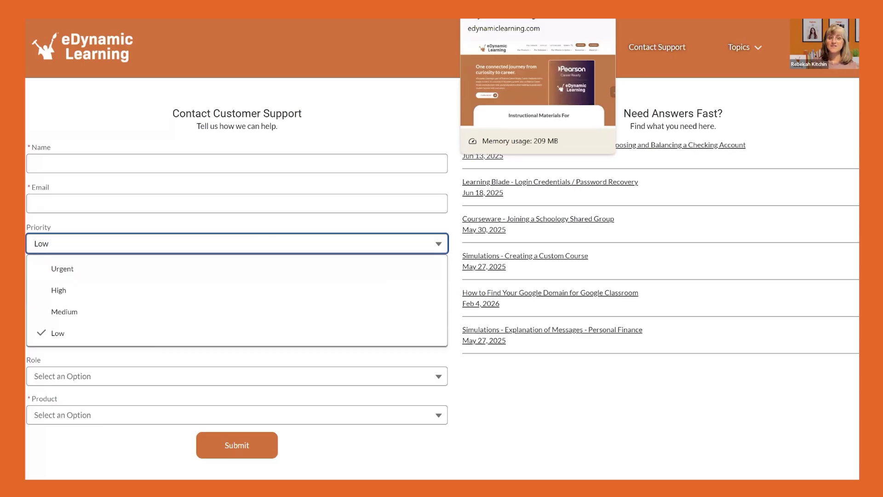
{"action": "left_click", "coordinate": [499, 6]}
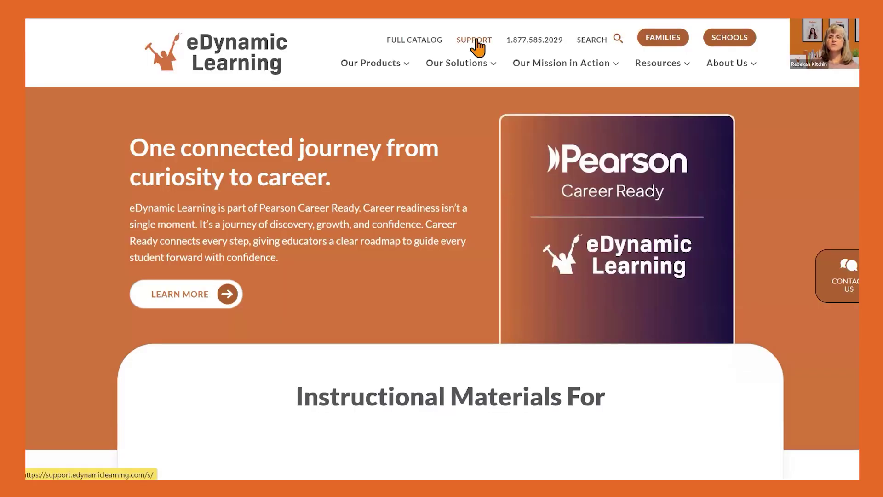
Step: Open the Curriculum Teacher Resources page and review its Quick Start Guides, Pacing Guides and Quick Links sections
{"action": "mouse_move", "coordinate": [666, 74]}
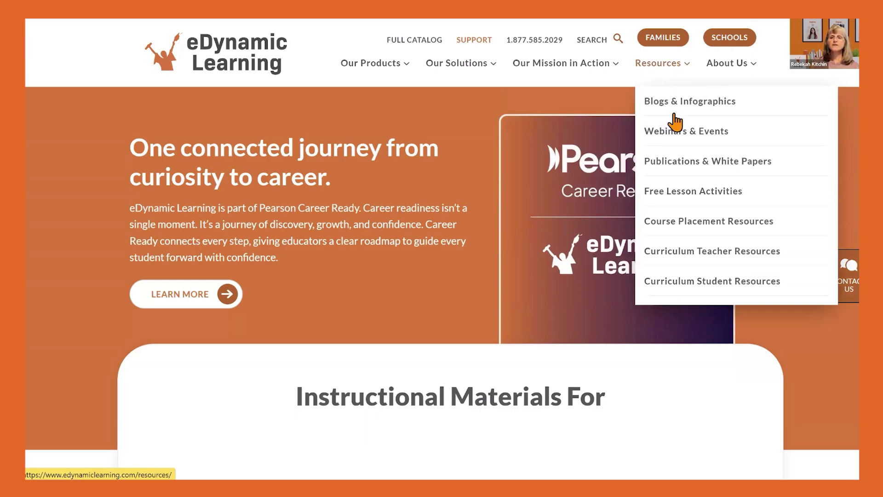
{"action": "left_click", "coordinate": [680, 258]}
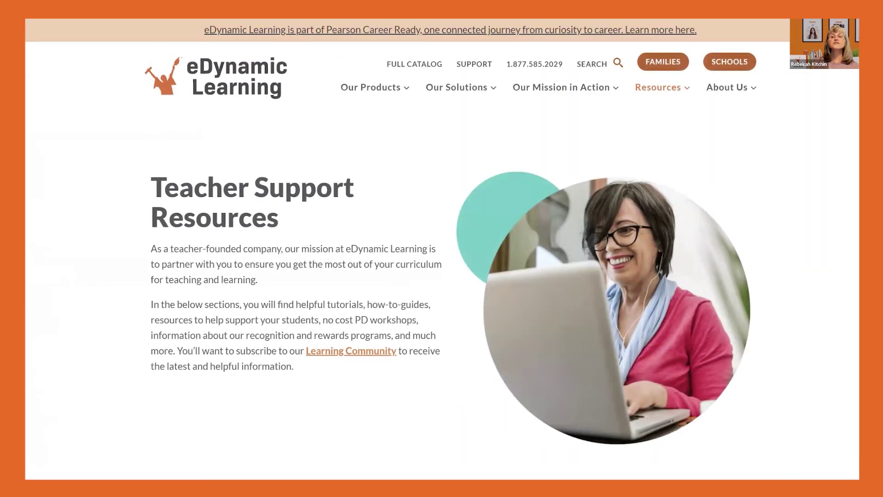
{"action": "scroll", "coordinate": [856, 207], "scroll_direction": "down", "scroll_amount": 10}
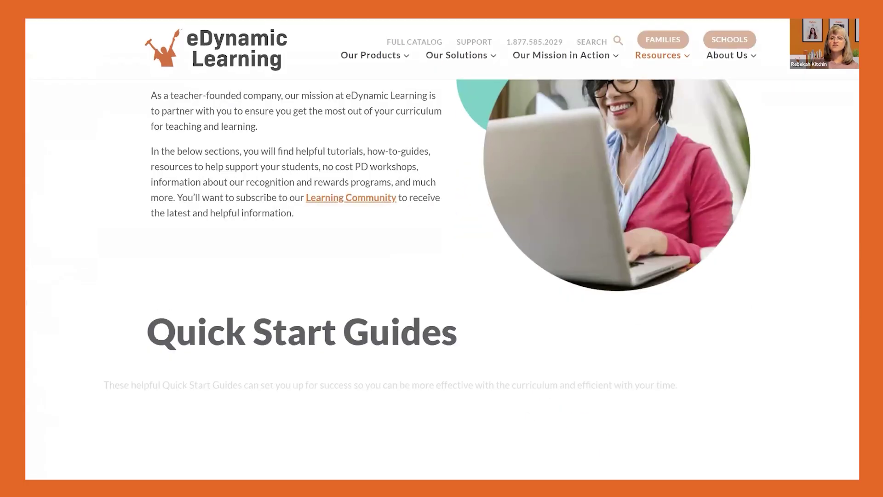
{"action": "scroll", "coordinate": [857, 207], "scroll_direction": "down", "scroll_amount": 15}
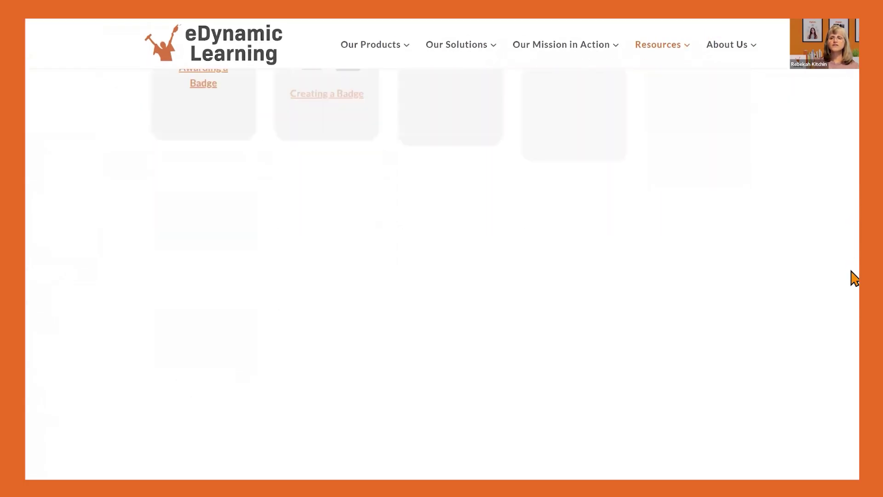
{"action": "scroll", "coordinate": [857, 334], "scroll_direction": "down", "scroll_amount": 10}
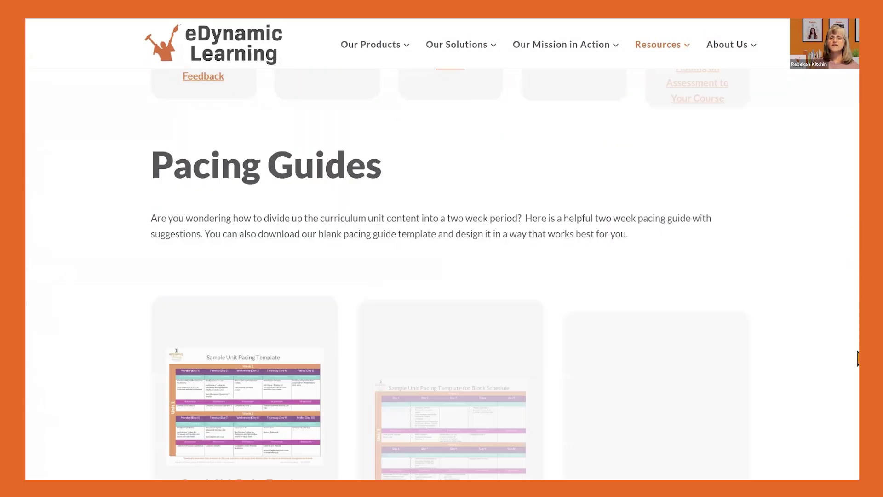
{"action": "scroll", "coordinate": [857, 343], "scroll_direction": "up", "scroll_amount": 1}
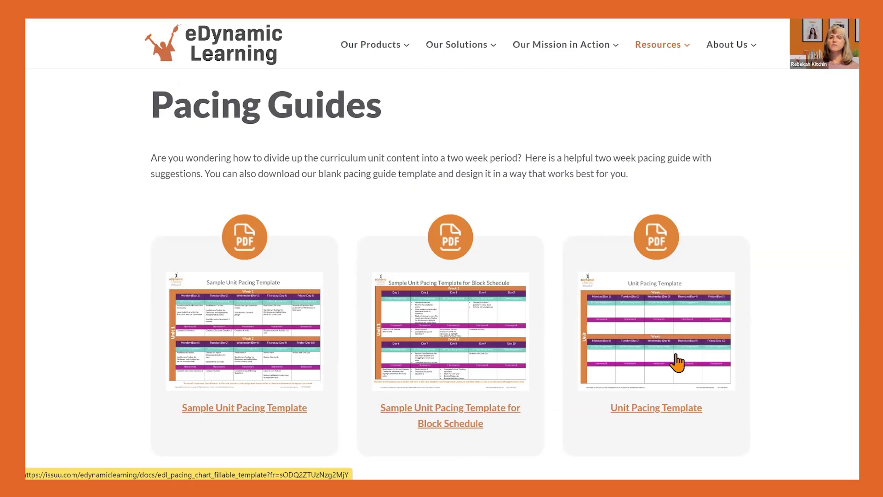
{"action": "scroll", "coordinate": [677, 357], "scroll_direction": "down", "scroll_amount": 4}
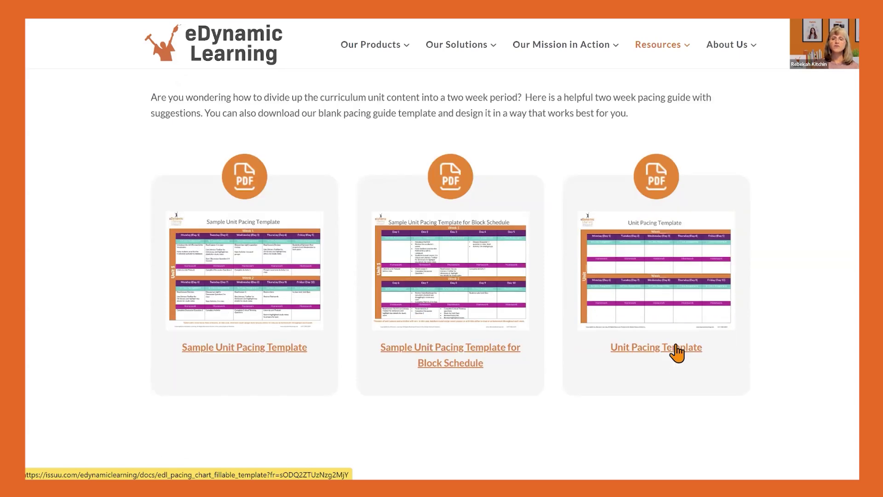
{"action": "scroll", "coordinate": [676, 352], "scroll_direction": "down", "scroll_amount": 6}
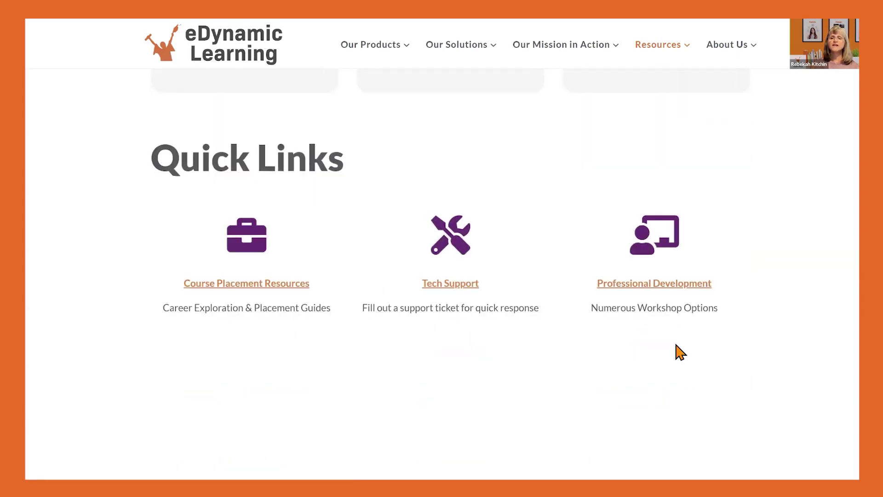
Step: Open the Student Corner quick link in a new tab and go to that tab
{"action": "scroll", "coordinate": [808, 188], "scroll_direction": "up", "scroll_amount": 1}
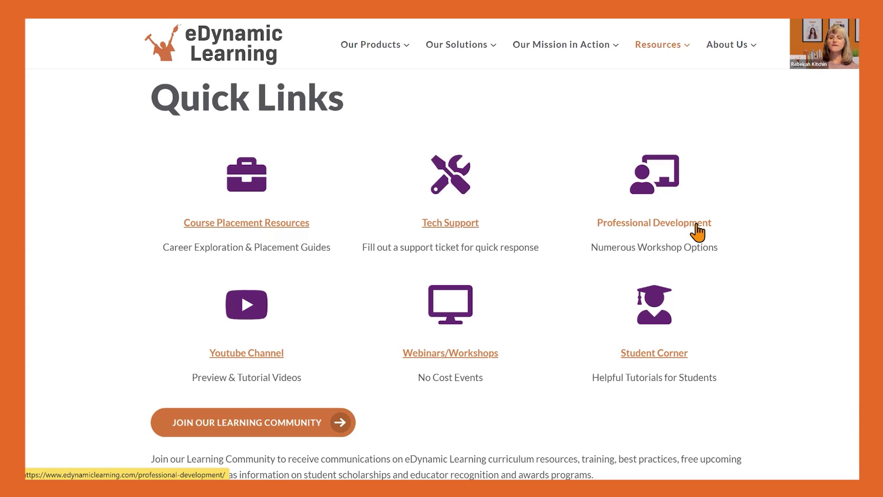
{"action": "right_click", "coordinate": [665, 363]}
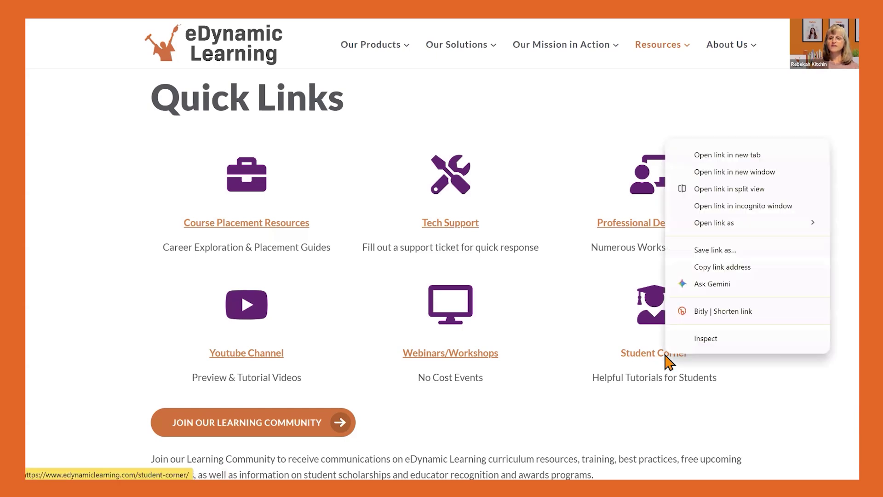
{"action": "left_click", "coordinate": [704, 156]}
{"action": "left_click", "coordinate": [600, 20]}
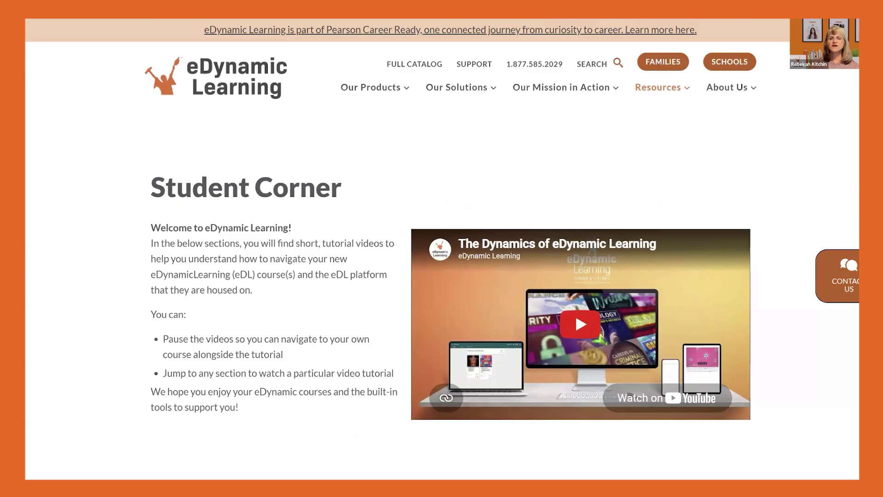
Step: Expand The Literacy Support Toolbar tutorial on the Student Corner page, and go back to the Curriculum Teacher Resources page
{"action": "scroll", "coordinate": [575, 219], "scroll_direction": "down", "scroll_amount": 10}
{"action": "scroll", "coordinate": [514, 163], "scroll_direction": "down", "scroll_amount": 8}
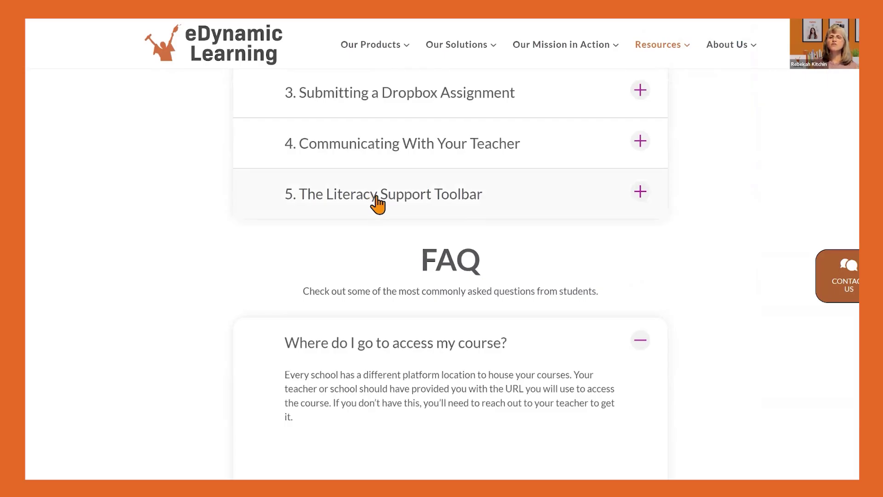
{"action": "left_click", "coordinate": [377, 202]}
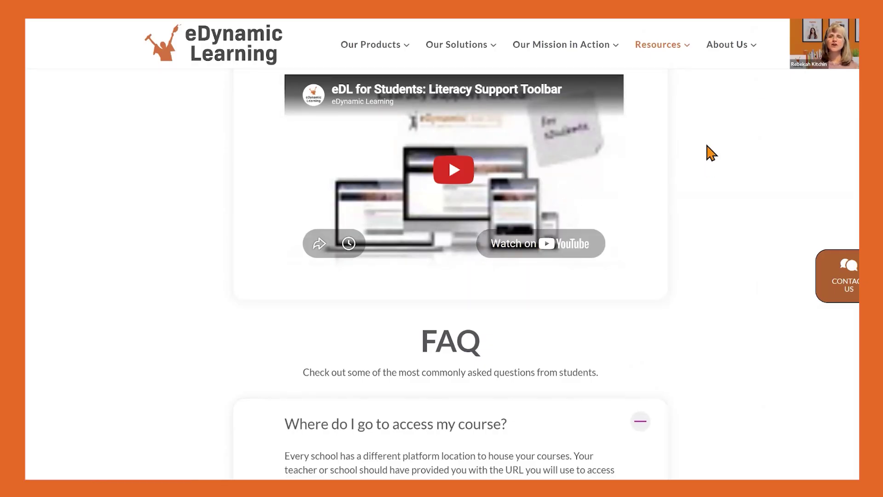
{"action": "mouse_move", "coordinate": [667, 55]}
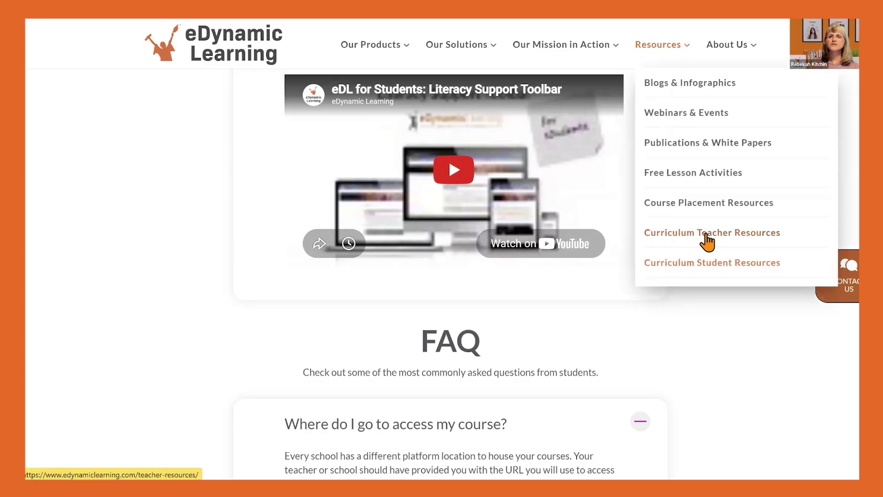
{"action": "left_click", "coordinate": [707, 237]}
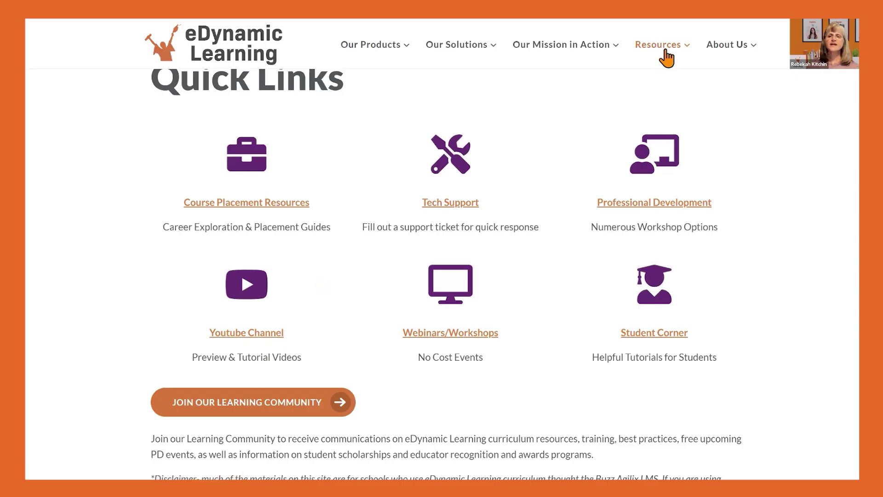
Step: Open the Industry Certifications page and review its testing registration sites for Business and Education & Training
{"action": "mouse_move", "coordinate": [667, 52]}
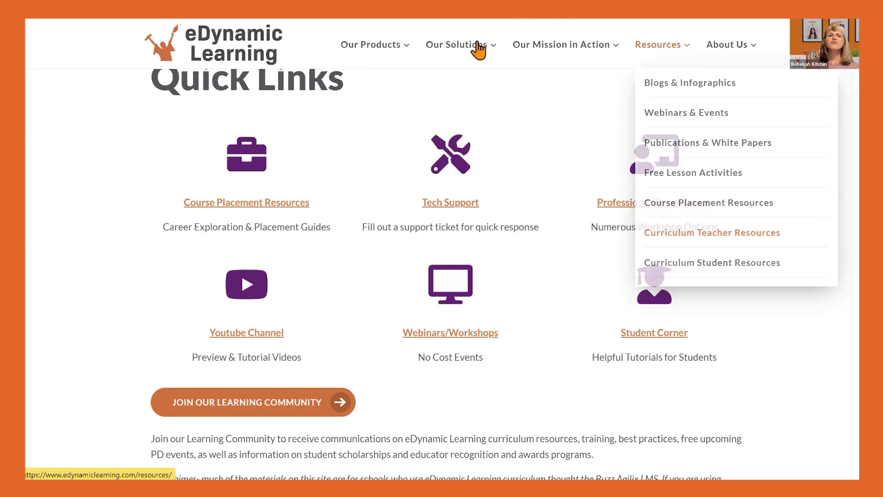
{"action": "mouse_move", "coordinate": [477, 50]}
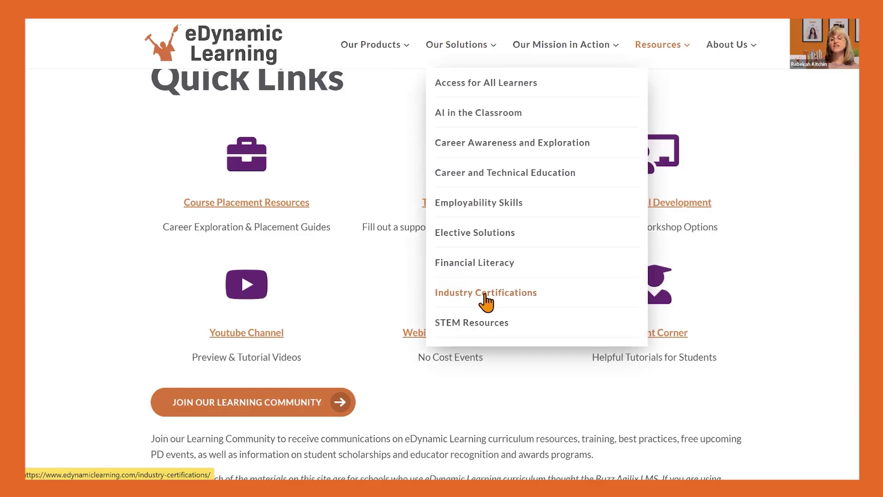
{"action": "left_click", "coordinate": [485, 295]}
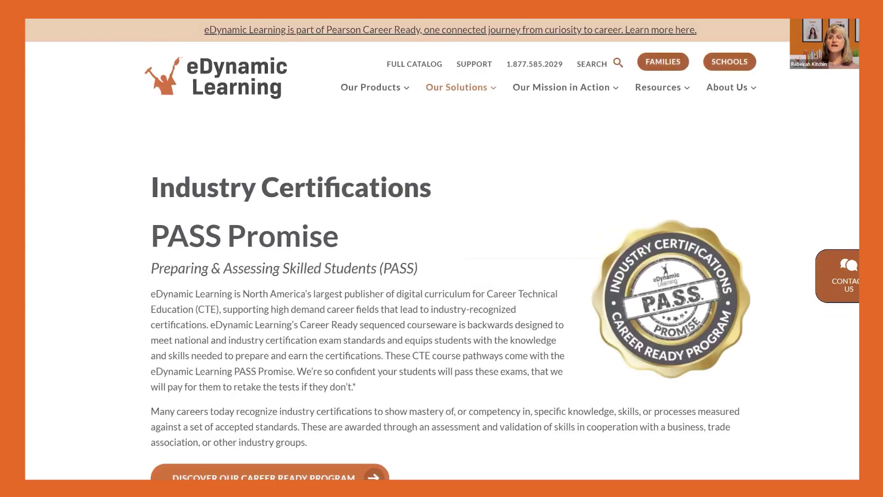
{"action": "scroll", "coordinate": [442, 248], "scroll_direction": "down", "scroll_amount": 15}
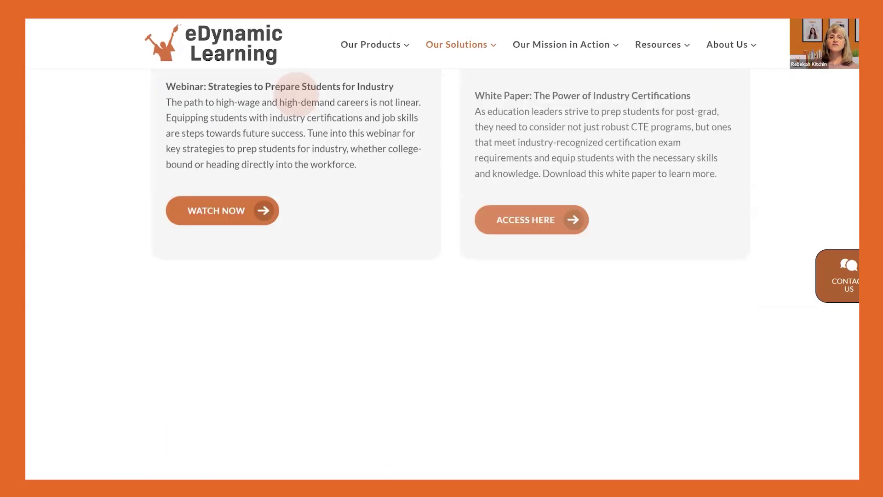
{"action": "scroll", "coordinate": [442, 248], "scroll_direction": "down", "scroll_amount": 15}
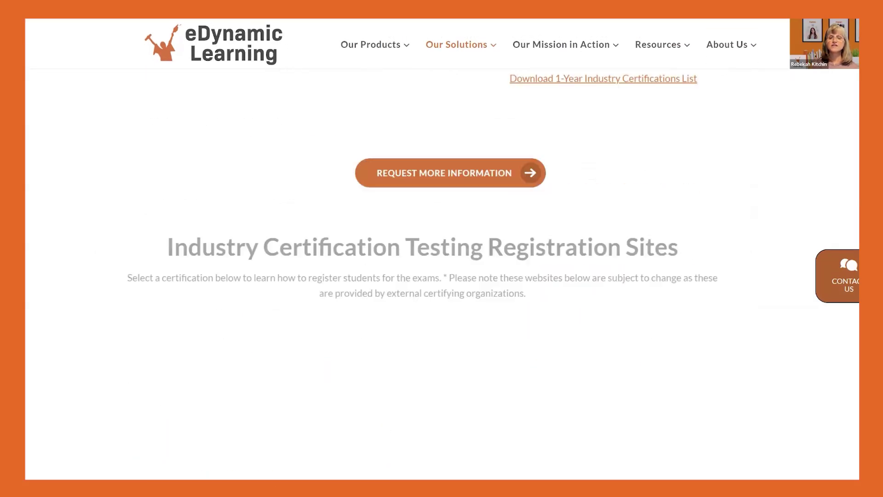
{"action": "scroll", "coordinate": [441, 248], "scroll_direction": "down", "scroll_amount": 1}
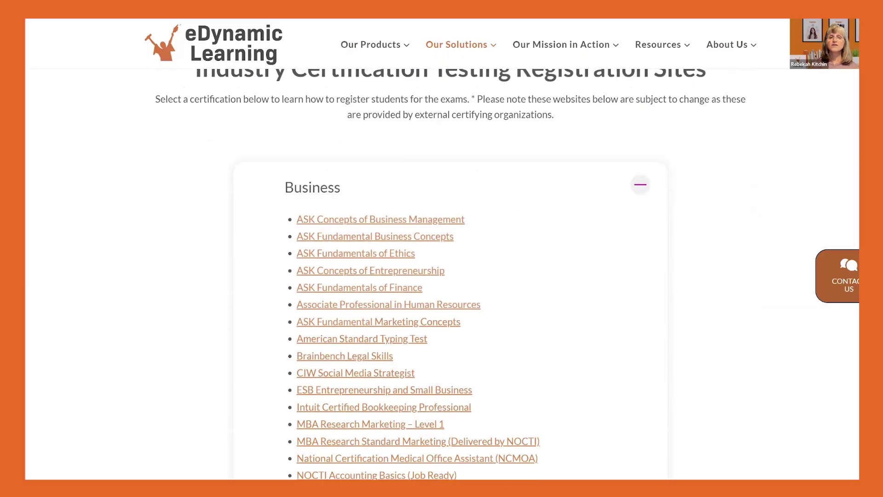
{"action": "scroll", "coordinate": [570, 277], "scroll_direction": "down", "scroll_amount": 10}
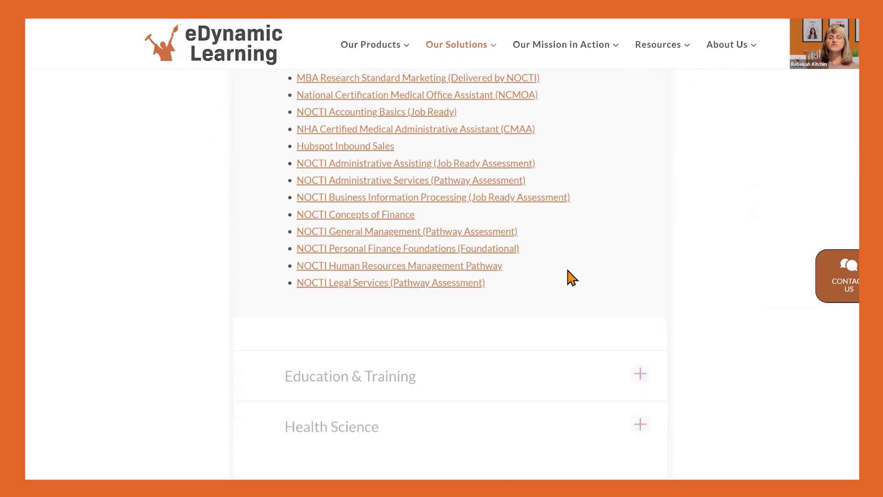
{"action": "scroll", "coordinate": [426, 231], "scroll_direction": "down", "scroll_amount": 3}
{"action": "scroll", "coordinate": [426, 230], "scroll_direction": "down", "scroll_amount": 5}
{"action": "scroll", "coordinate": [587, 261], "scroll_direction": "down", "scroll_amount": 4}
{"action": "scroll", "coordinate": [588, 252], "scroll_direction": "up", "scroll_amount": 10}
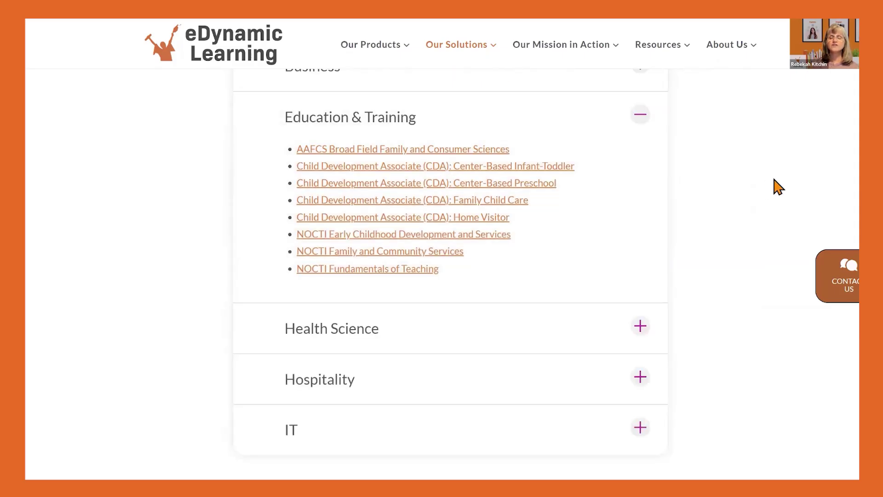
Step: Open the Digital Curriculum for Middle & High School page and review its curriculum libraries
{"action": "mouse_move", "coordinate": [381, 50]}
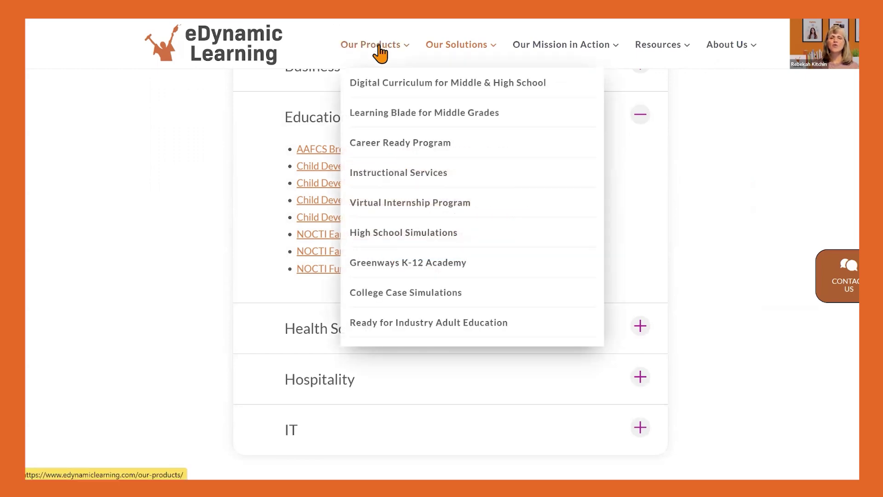
{"action": "scroll", "coordinate": [380, 53], "scroll_direction": "up", "scroll_amount": 15}
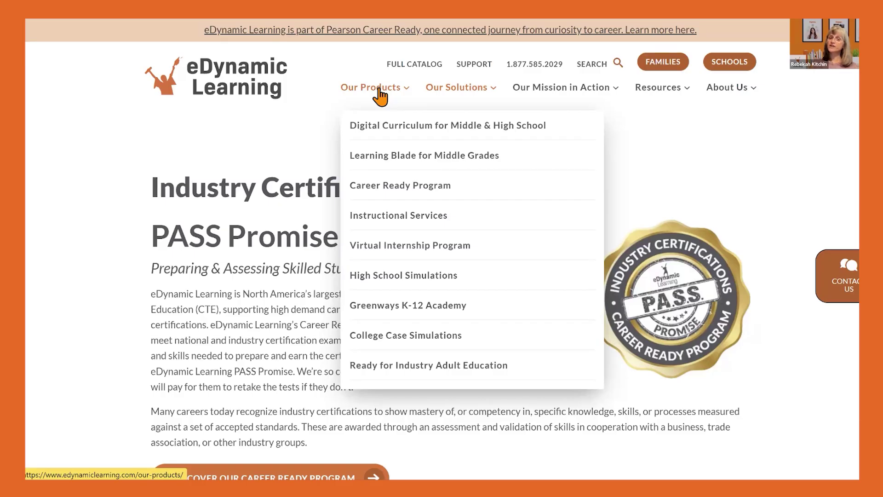
{"action": "left_click", "coordinate": [394, 129]}
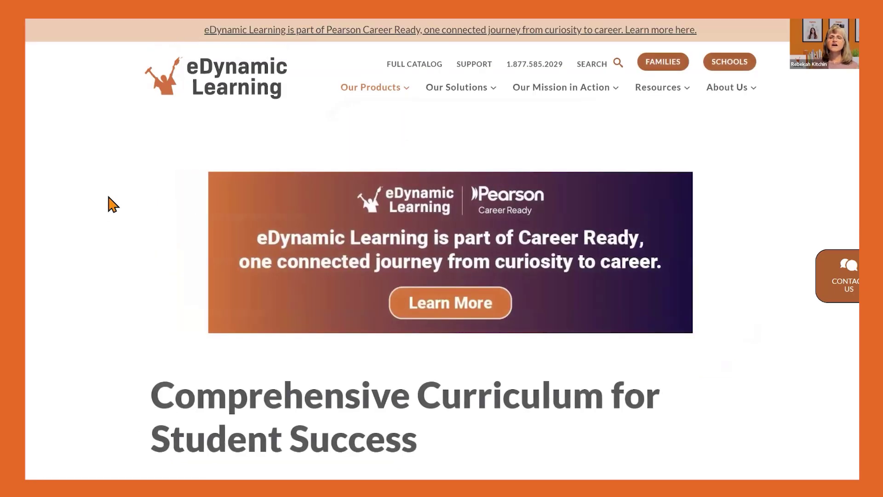
{"action": "scroll", "coordinate": [111, 205], "scroll_direction": "down", "scroll_amount": 7}
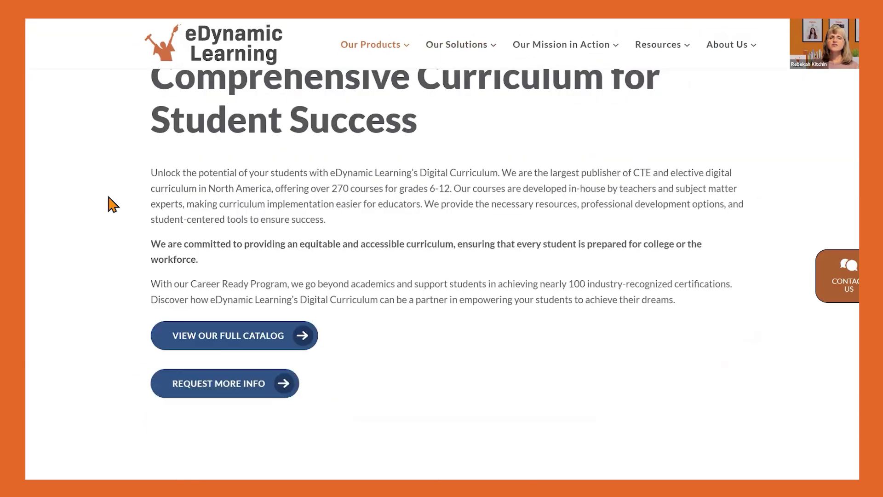
{"action": "scroll", "coordinate": [110, 205], "scroll_direction": "down", "scroll_amount": 1}
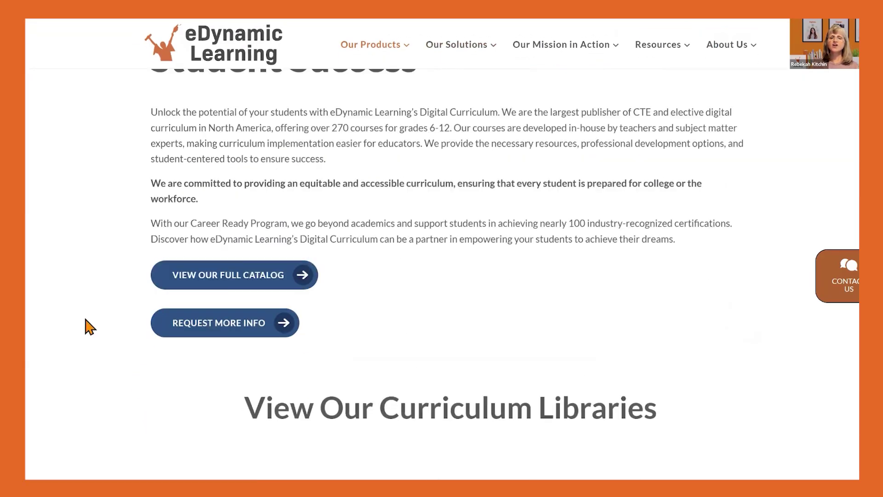
{"action": "scroll", "coordinate": [89, 326], "scroll_direction": "down", "scroll_amount": 5}
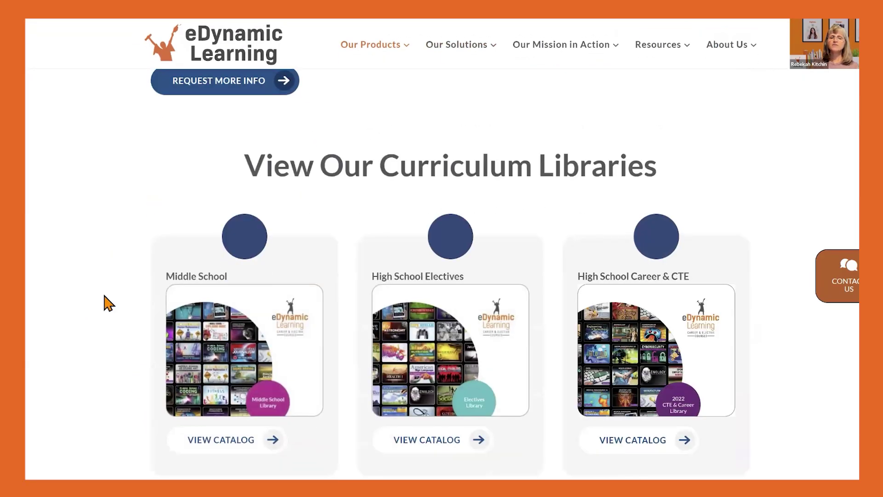
{"action": "scroll", "coordinate": [106, 317], "scroll_direction": "down", "scroll_amount": 1}
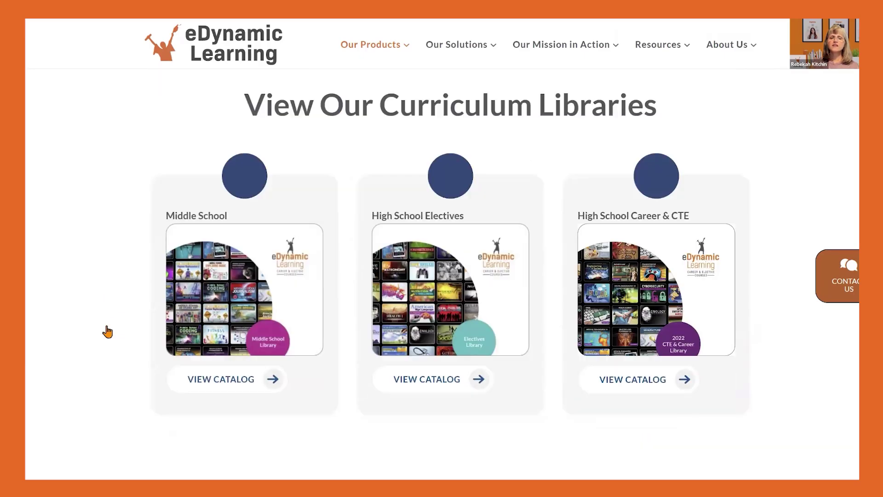
Step: Open the Middle School catalog, view its downloadable library course list, and return to the Middle School Library page
{"action": "left_click", "coordinate": [251, 380]}
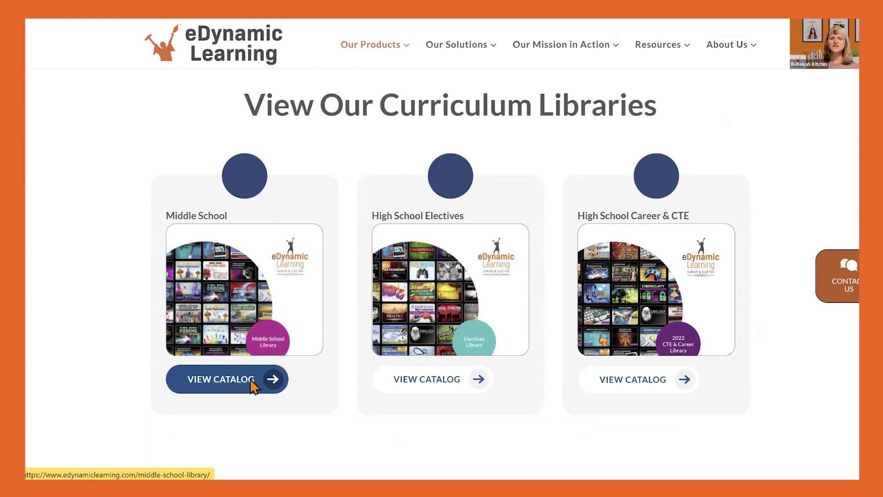
{"action": "scroll", "coordinate": [116, 285], "scroll_direction": "down", "scroll_amount": 5}
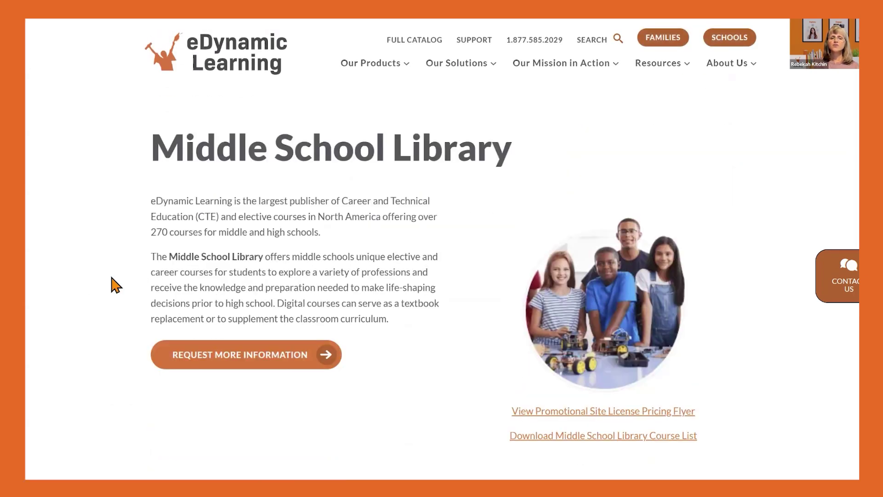
{"action": "scroll", "coordinate": [381, 361], "scroll_direction": "down", "scroll_amount": 1}
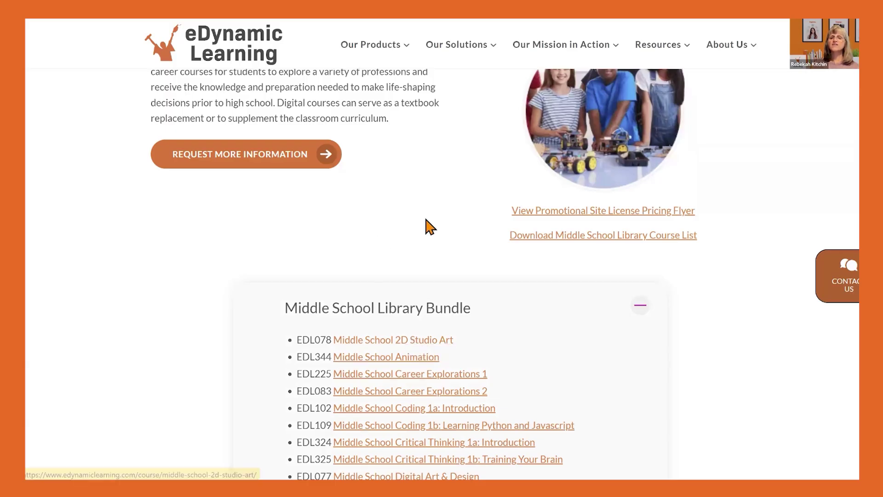
{"action": "left_click", "coordinate": [629, 244]}
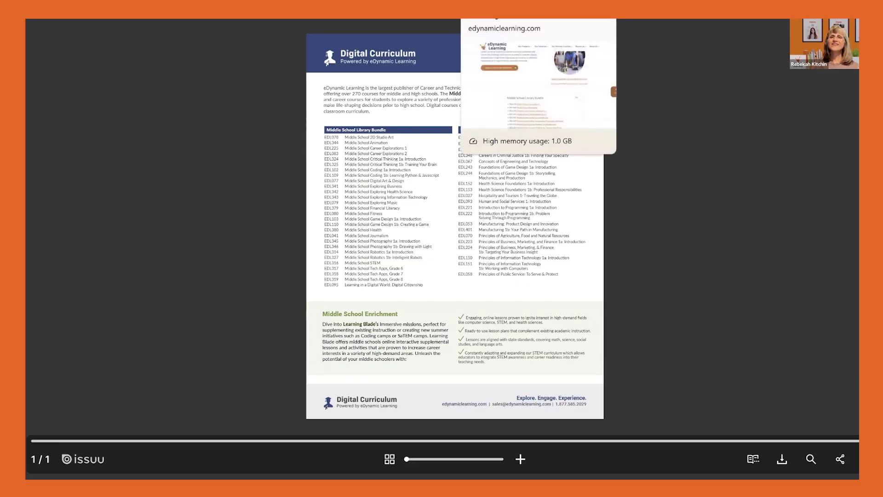
{"action": "left_click", "coordinate": [506, 9]}
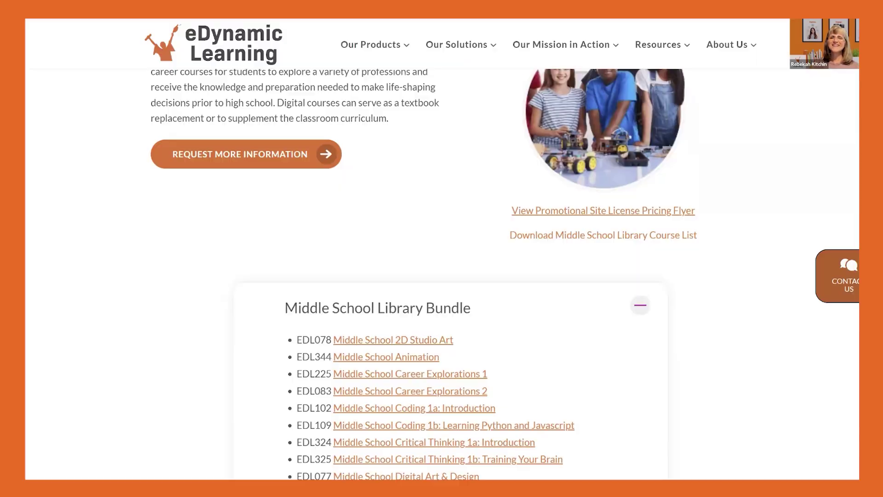
Step: Return to the eDynamic Learning home page and view the options offered under Our Solutions
{"action": "left_click", "coordinate": [216, 53]}
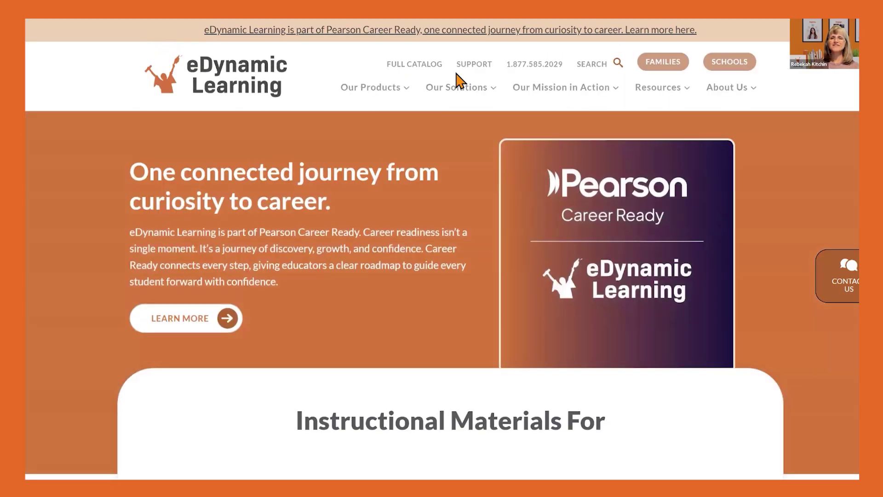
{"action": "mouse_move", "coordinate": [679, 96]}
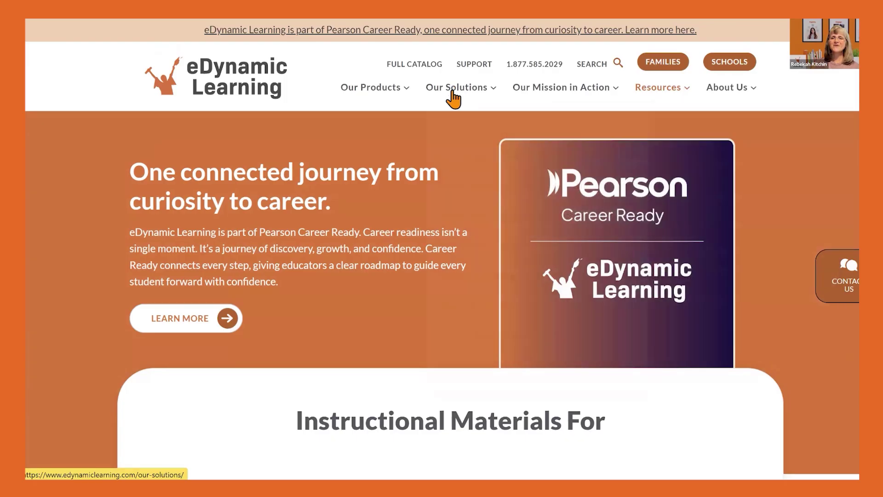
{"action": "mouse_move", "coordinate": [454, 98]}
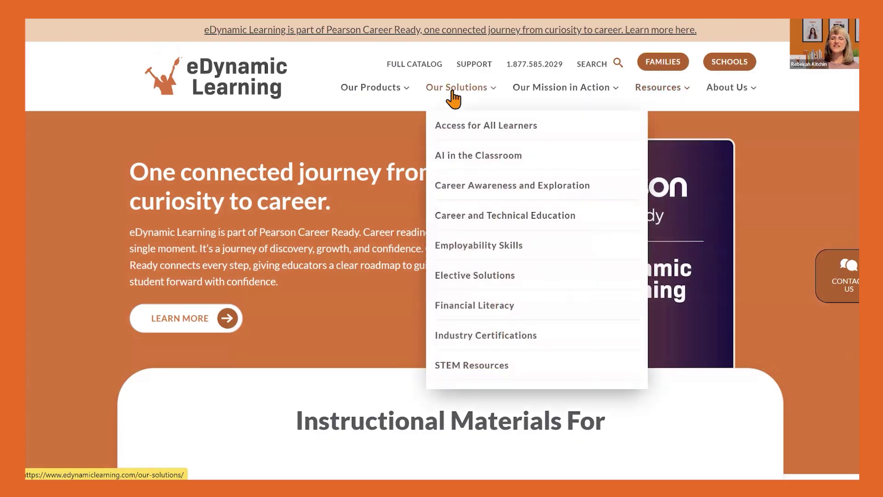
{"action": "mouse_move", "coordinate": [378, 95]}
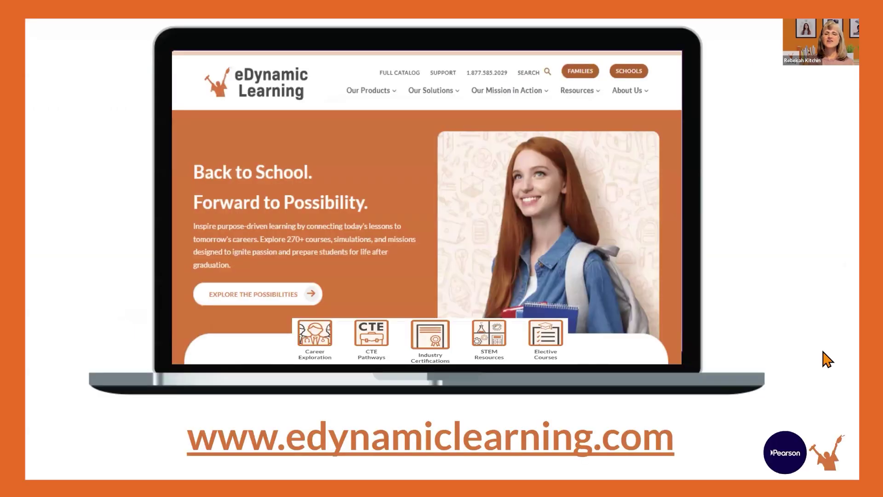
{"action": "left_click", "coordinate": [804, 299]}
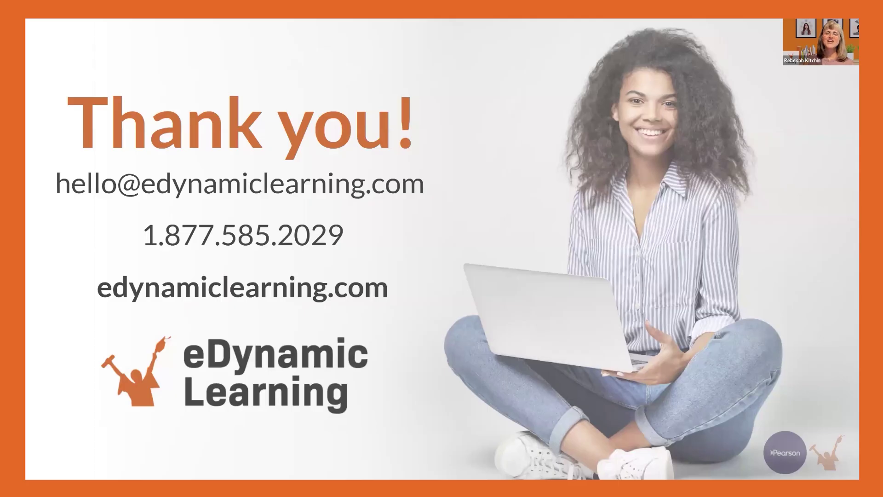